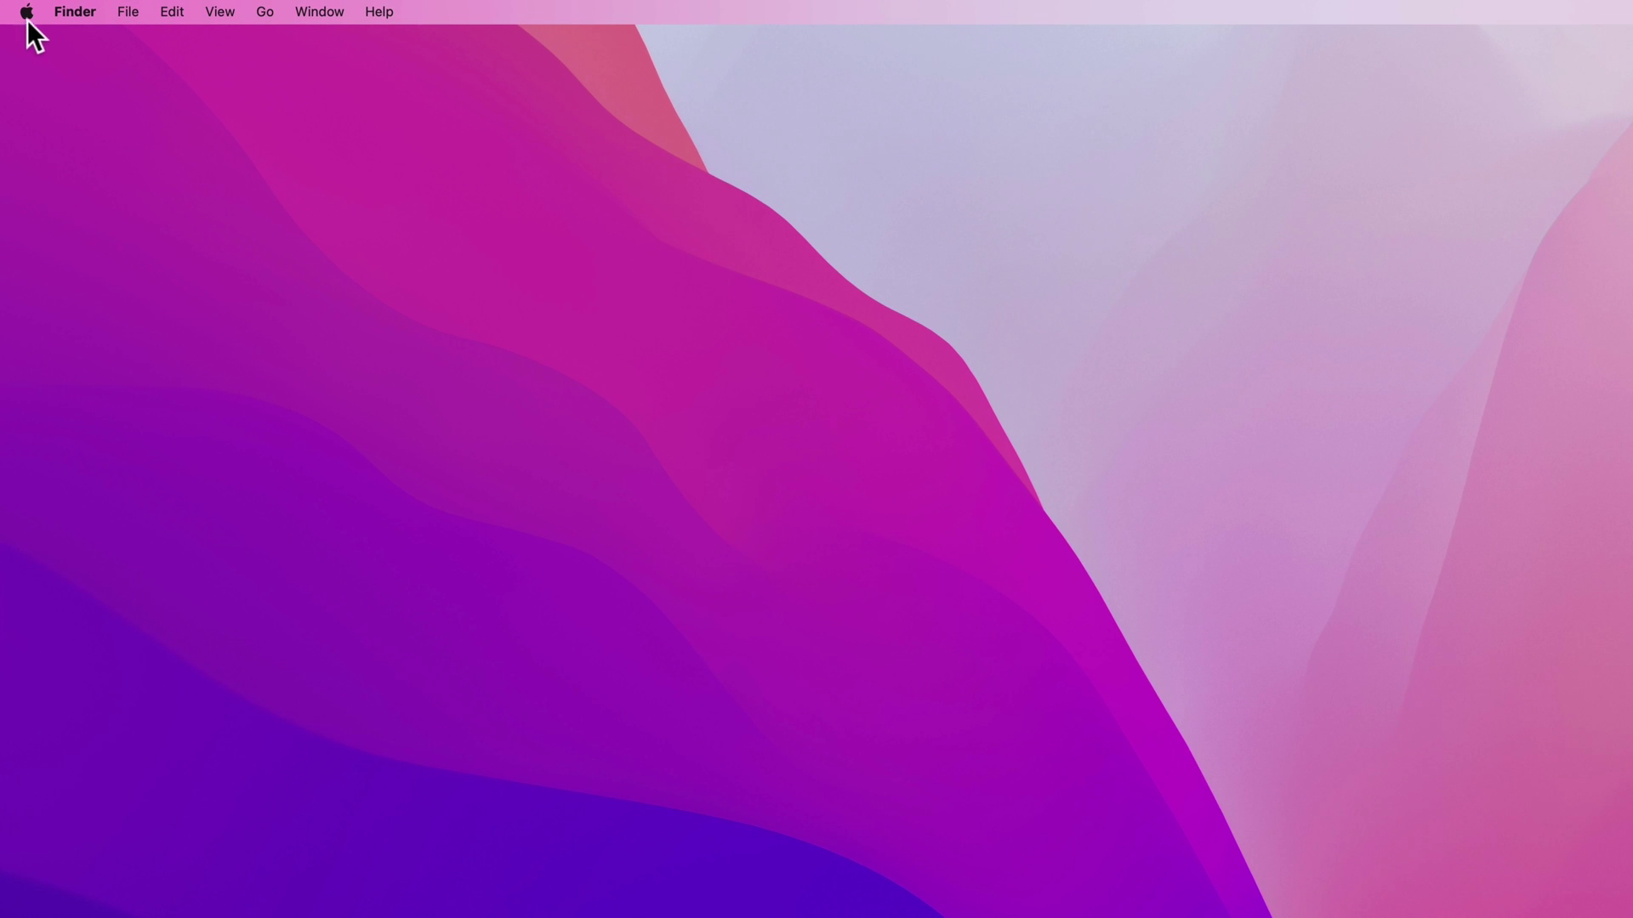
- View this Mac's details in About This Mac, then close that window
left_click(27, 18)
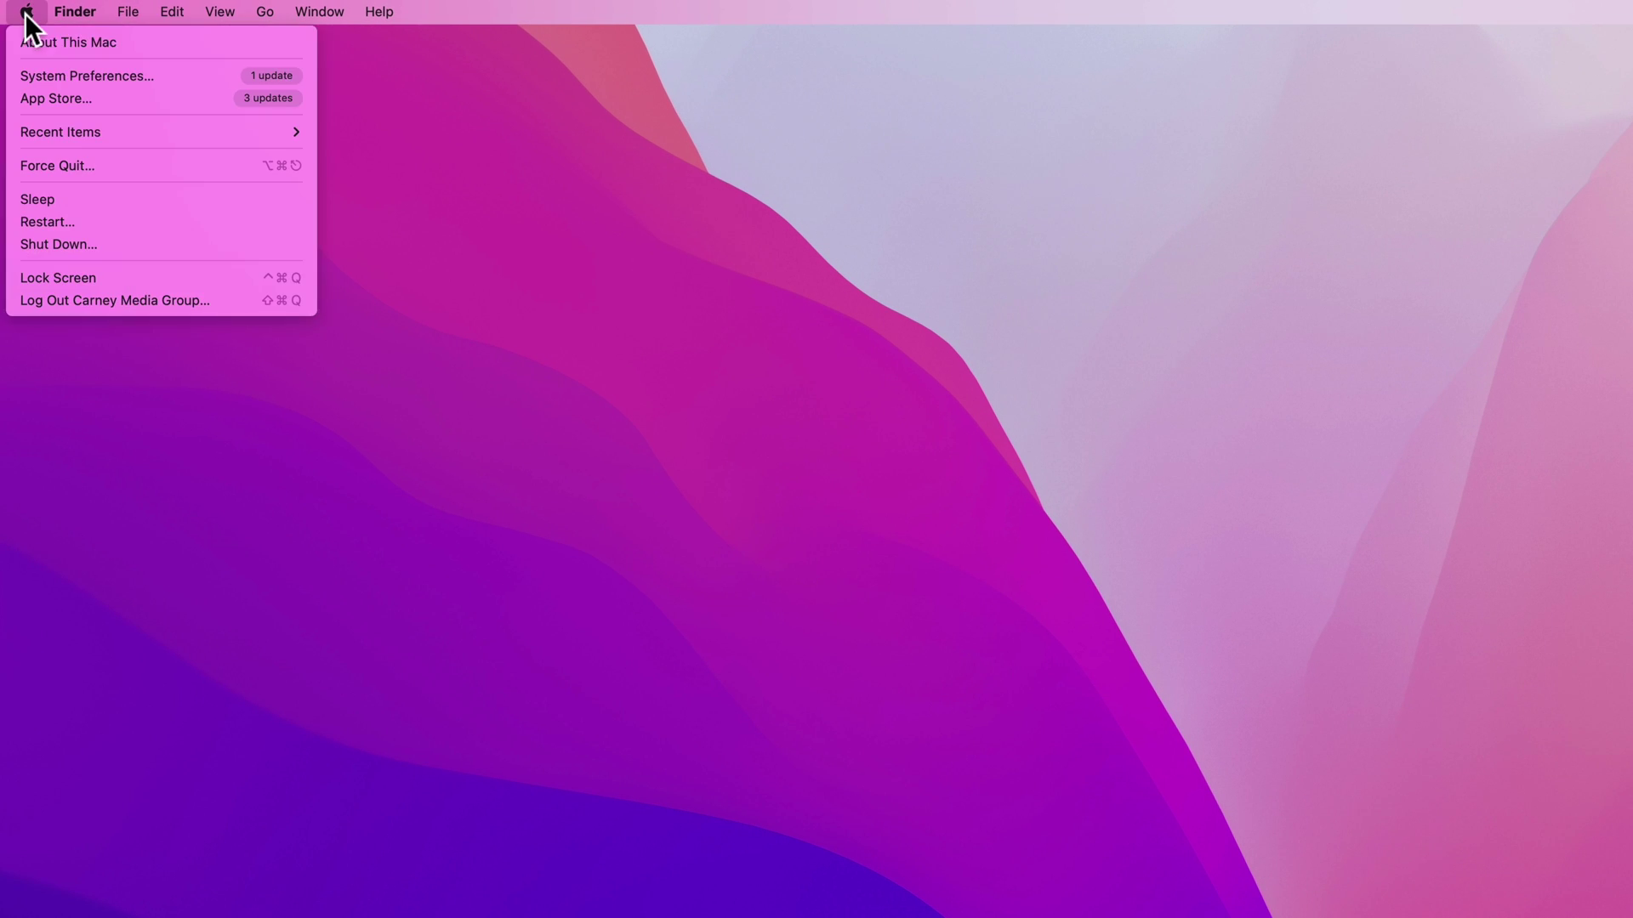
left_click(149, 42)
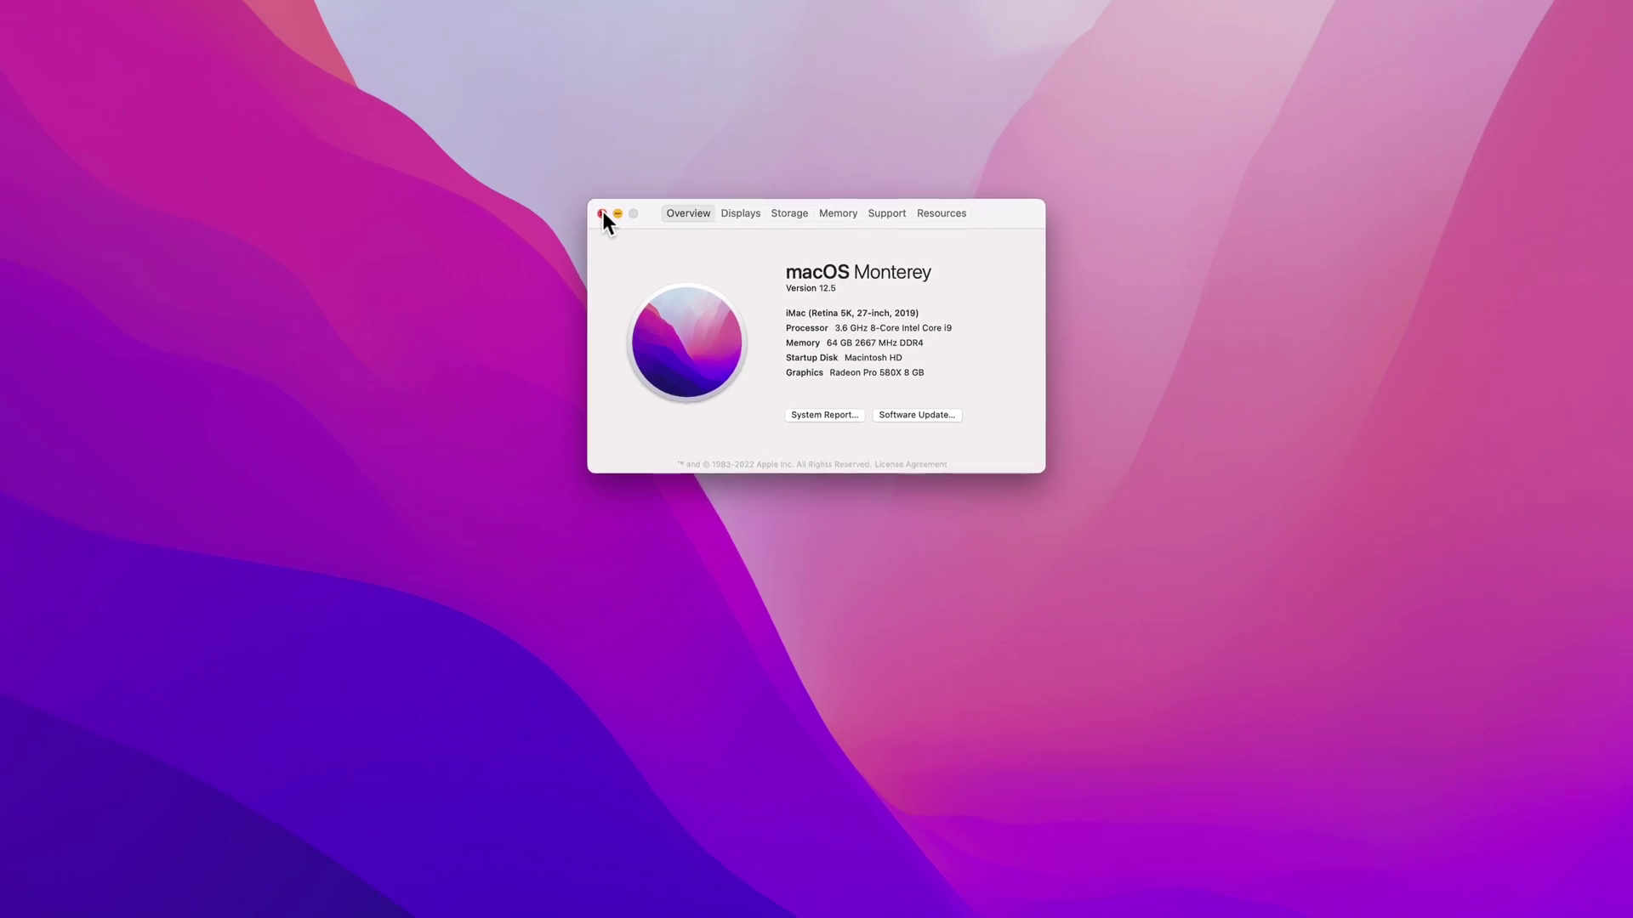
left_click(493, 223)
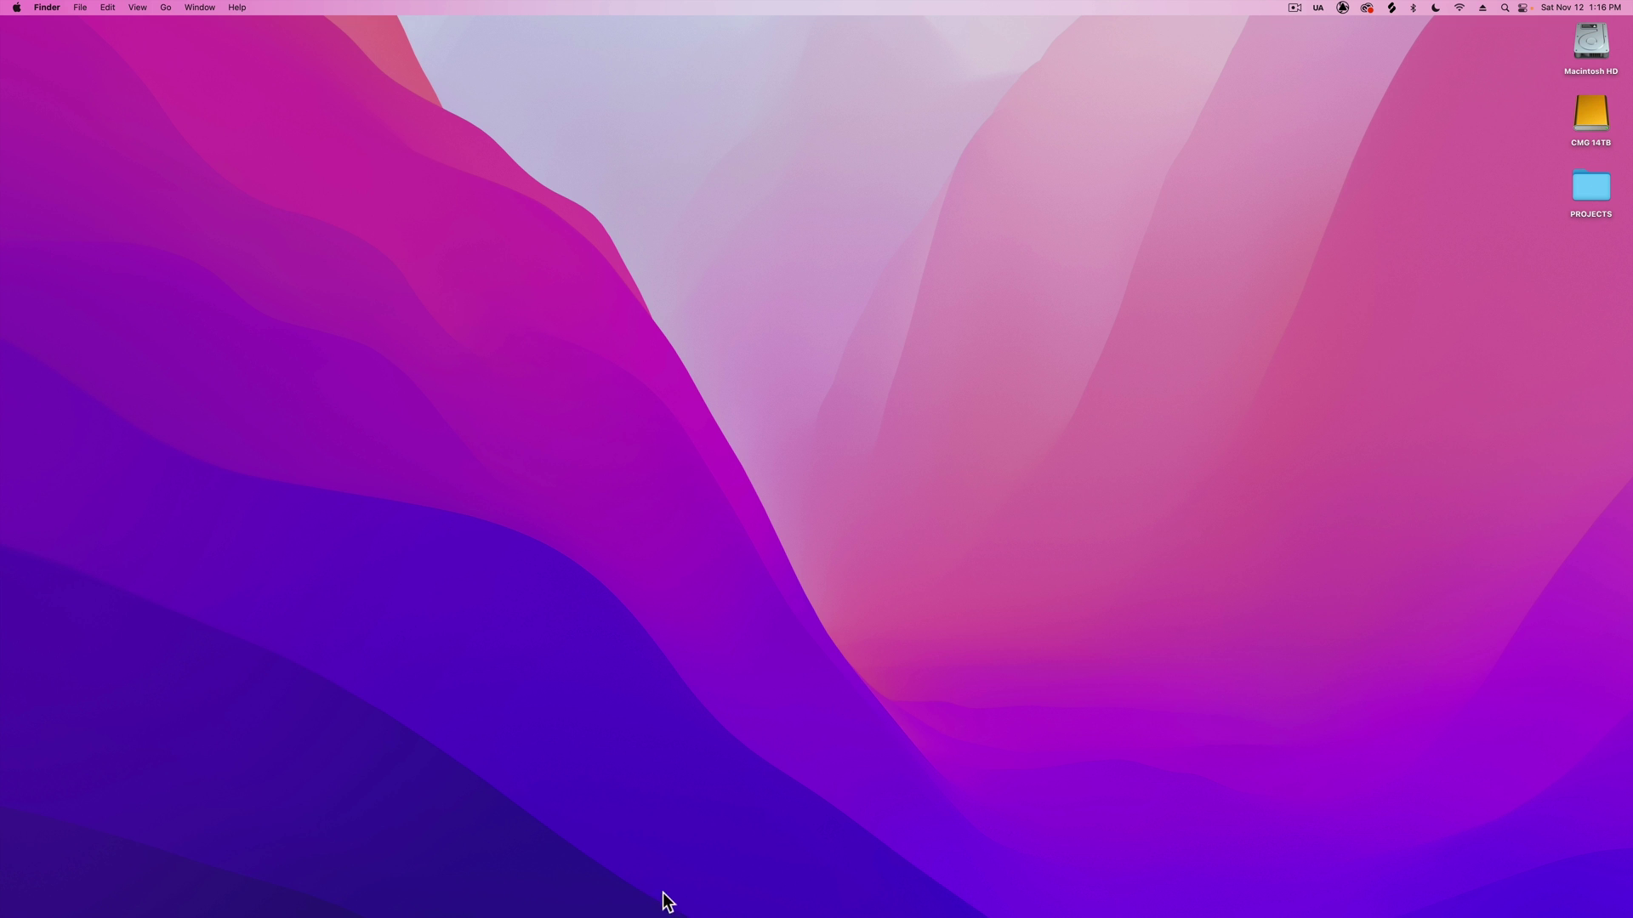
- Search the App Store for 'logic pro' and download Logic Pro from its product page
mouse_move(663, 914)
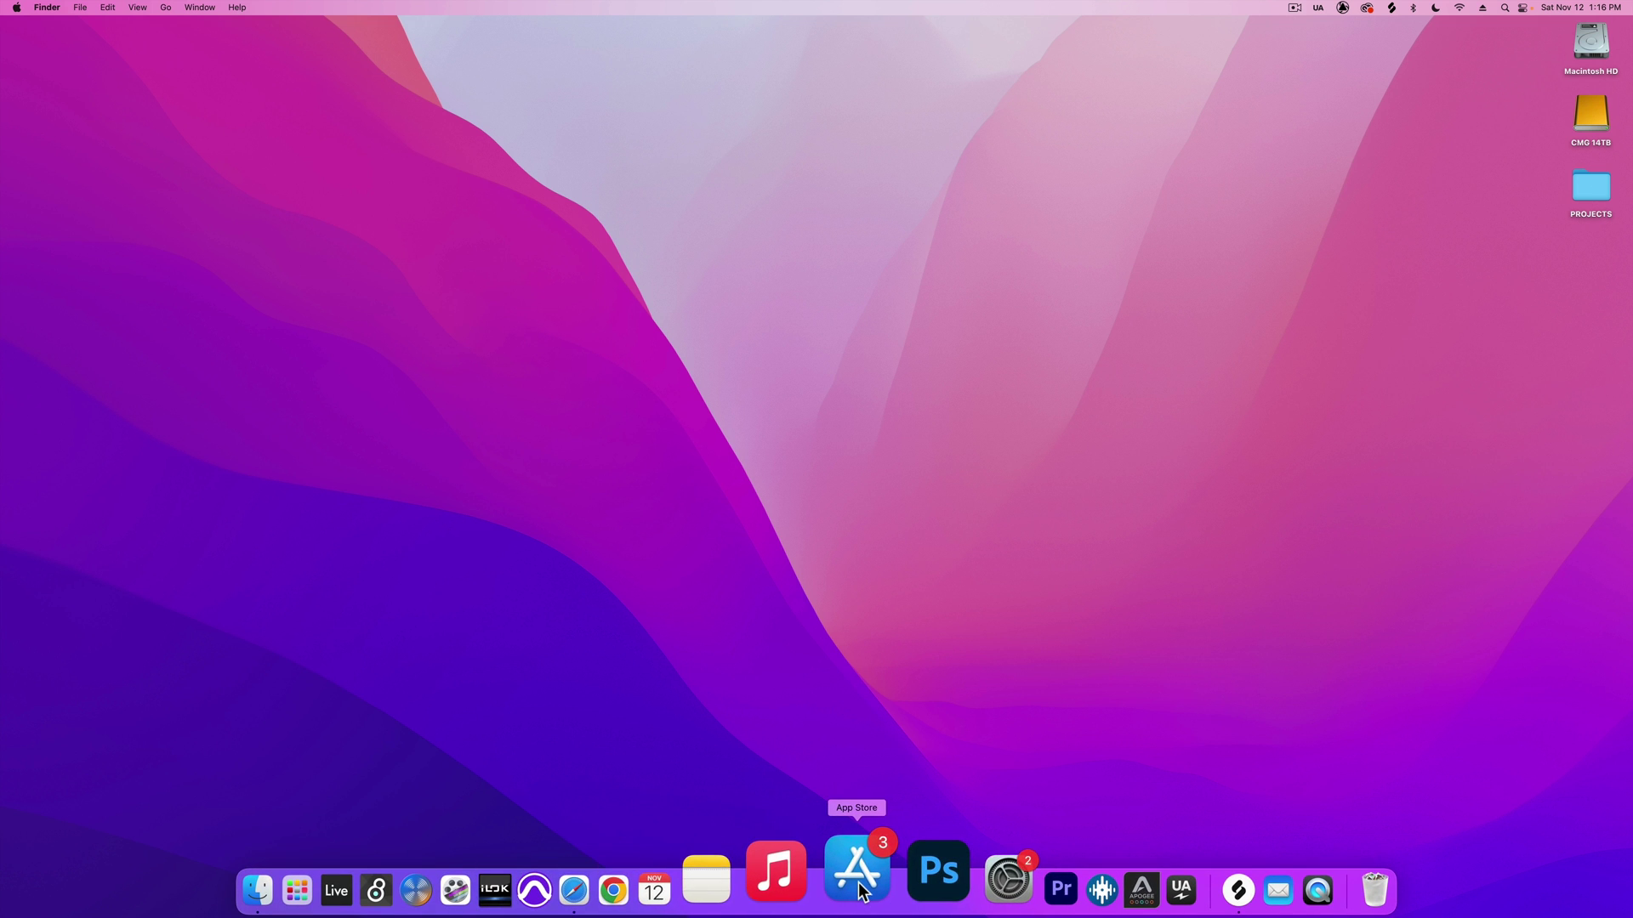
left_click(858, 872)
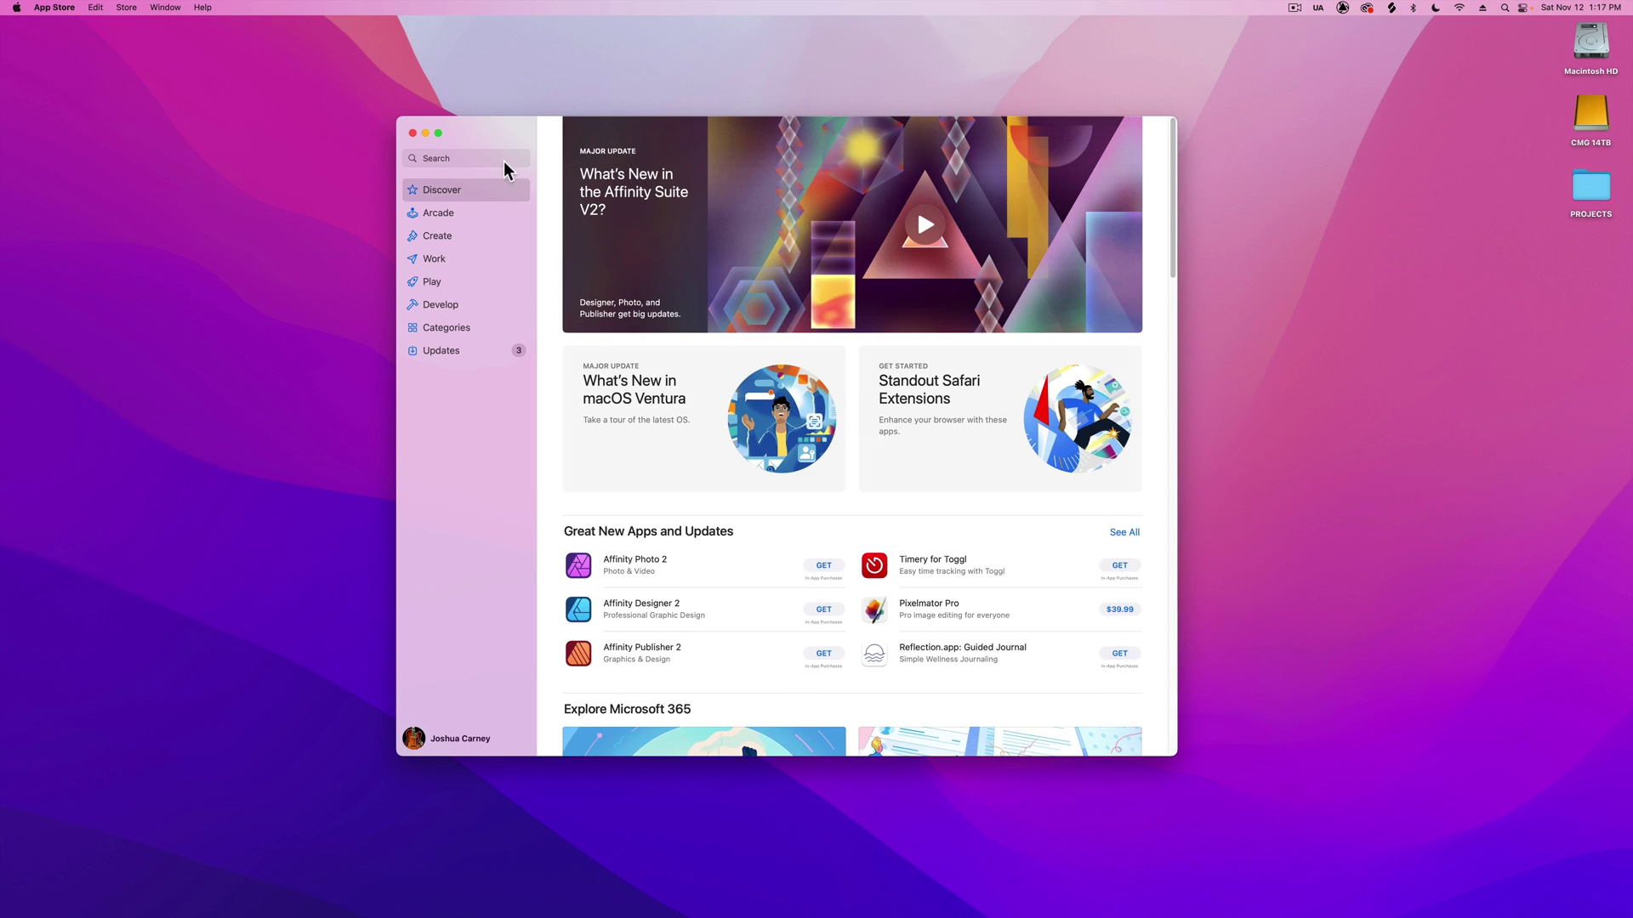
left_click(507, 160)
type("logic pro")
key("Return")
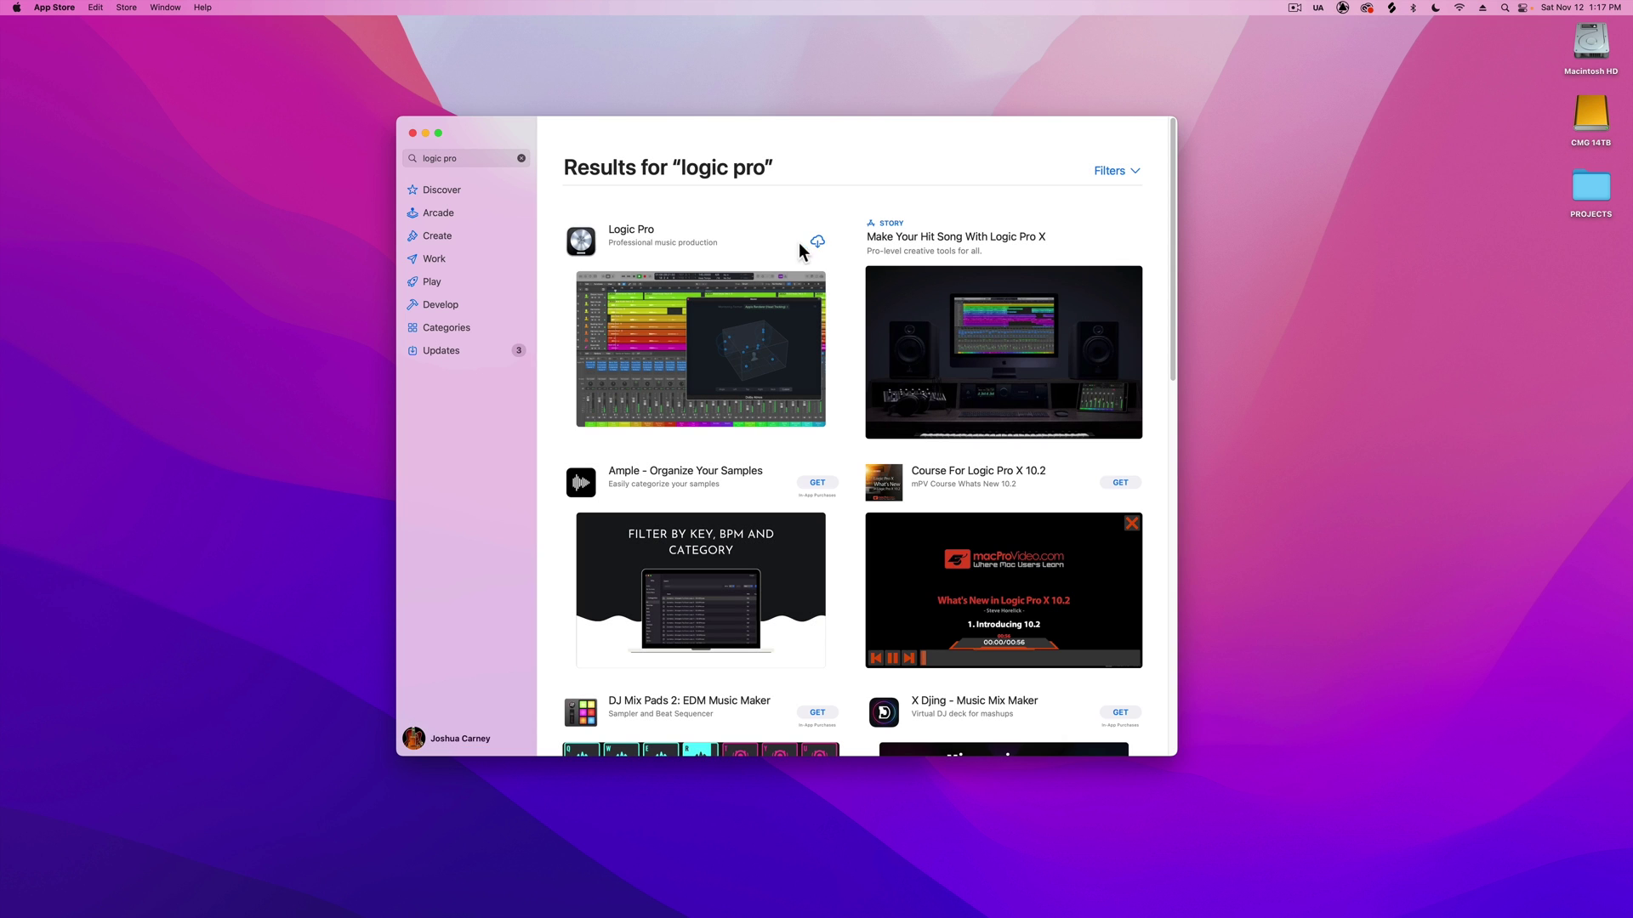
left_click(721, 316)
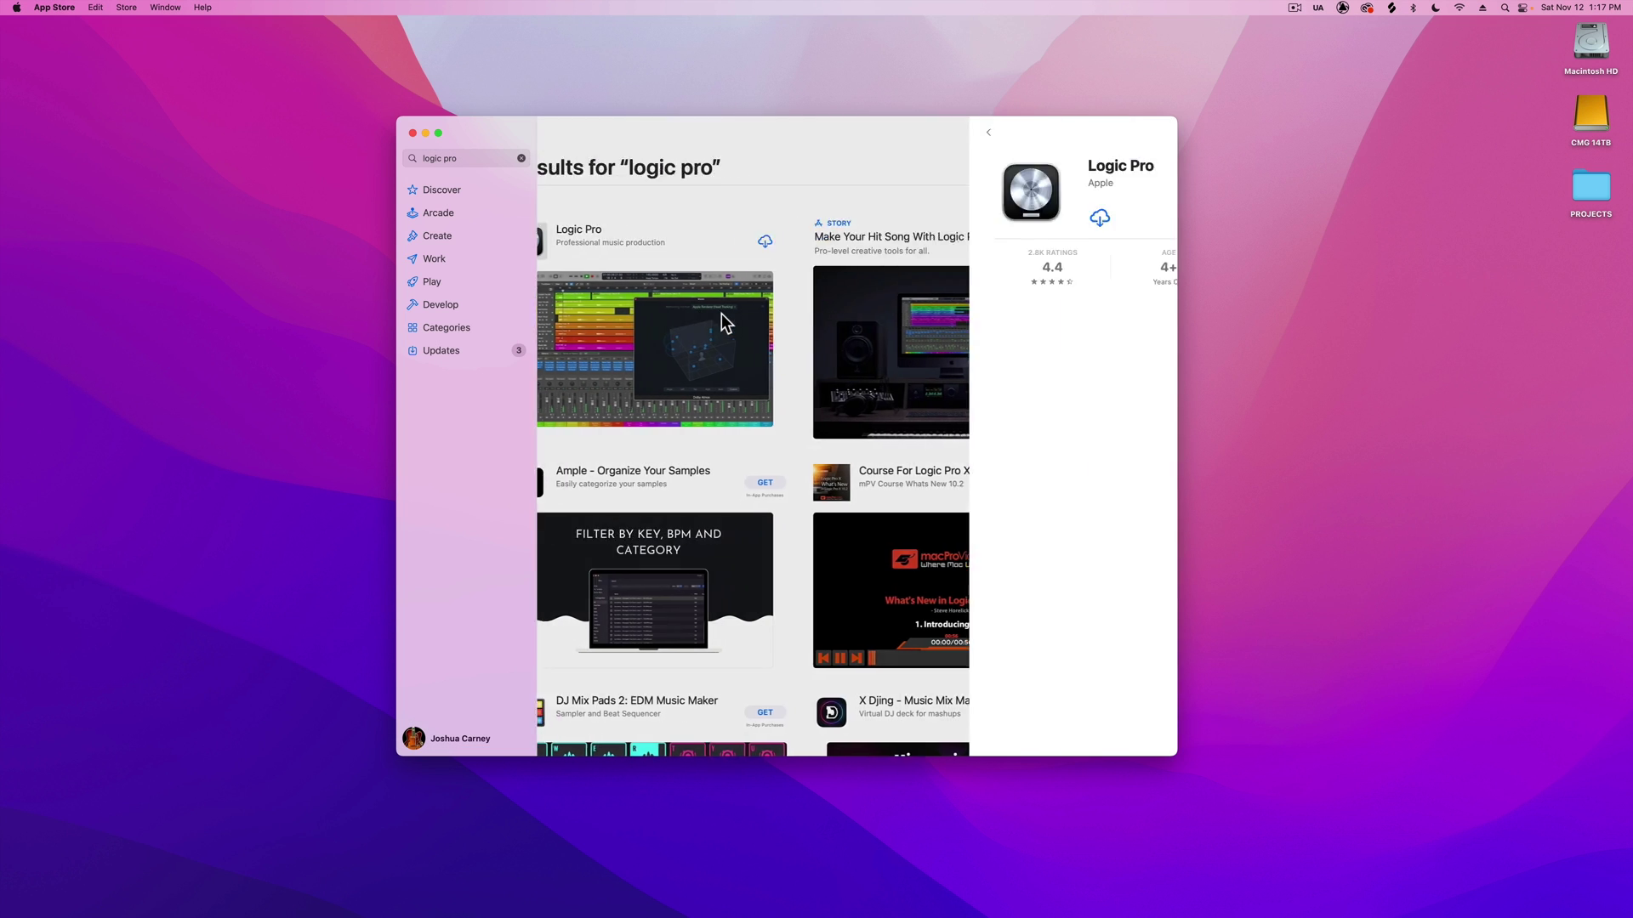
left_click(668, 218)
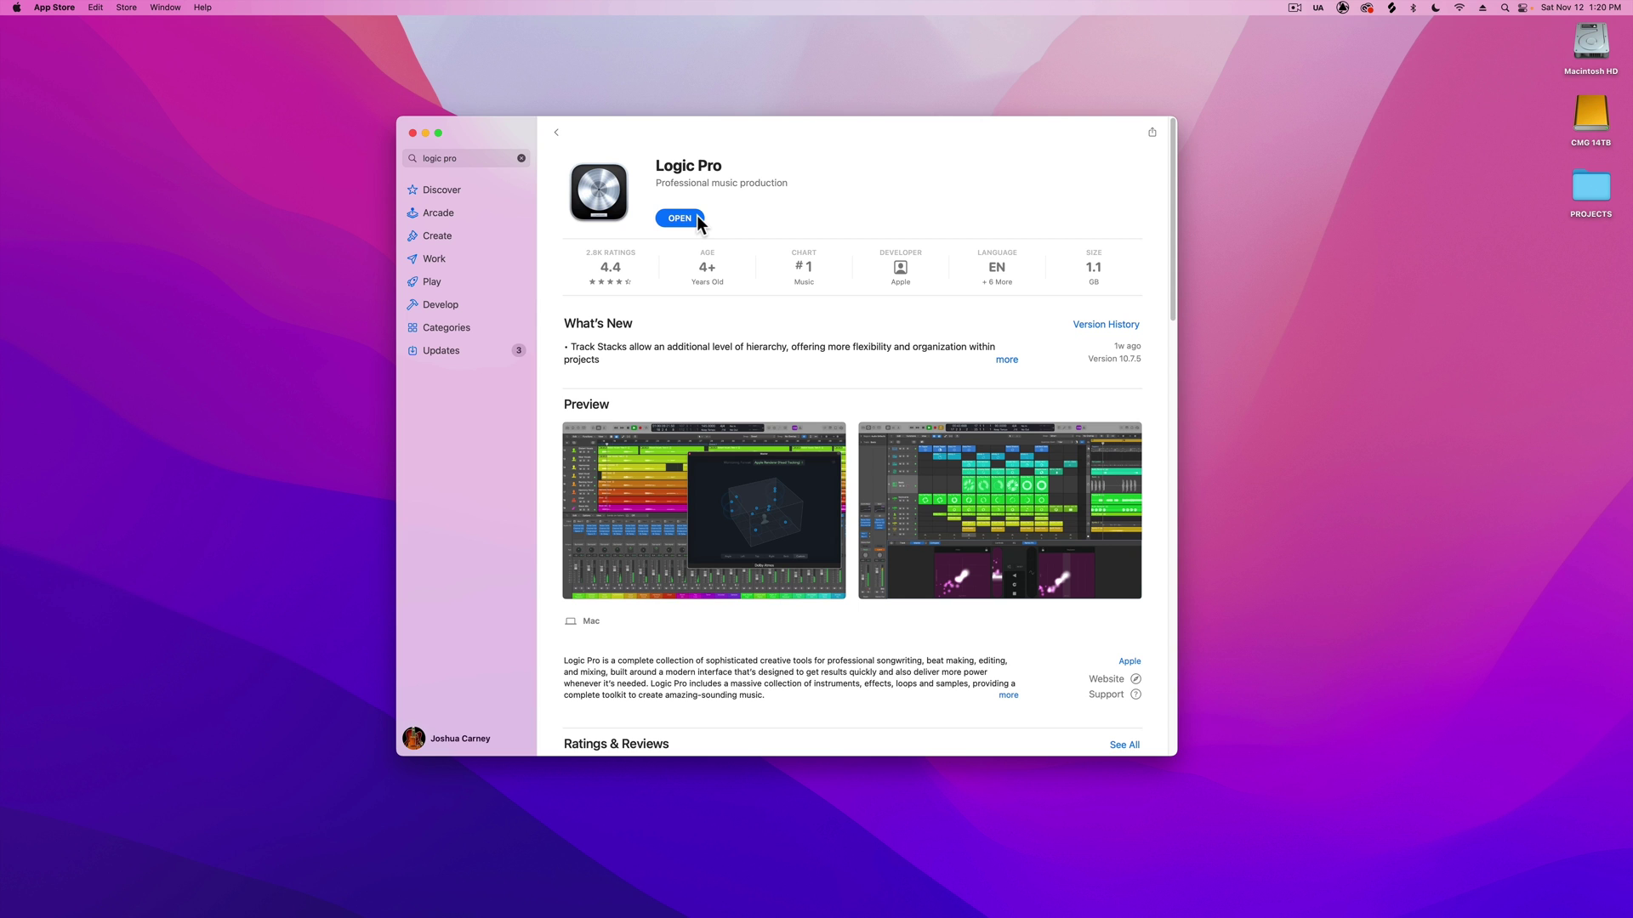
mouse_move(659, 846)
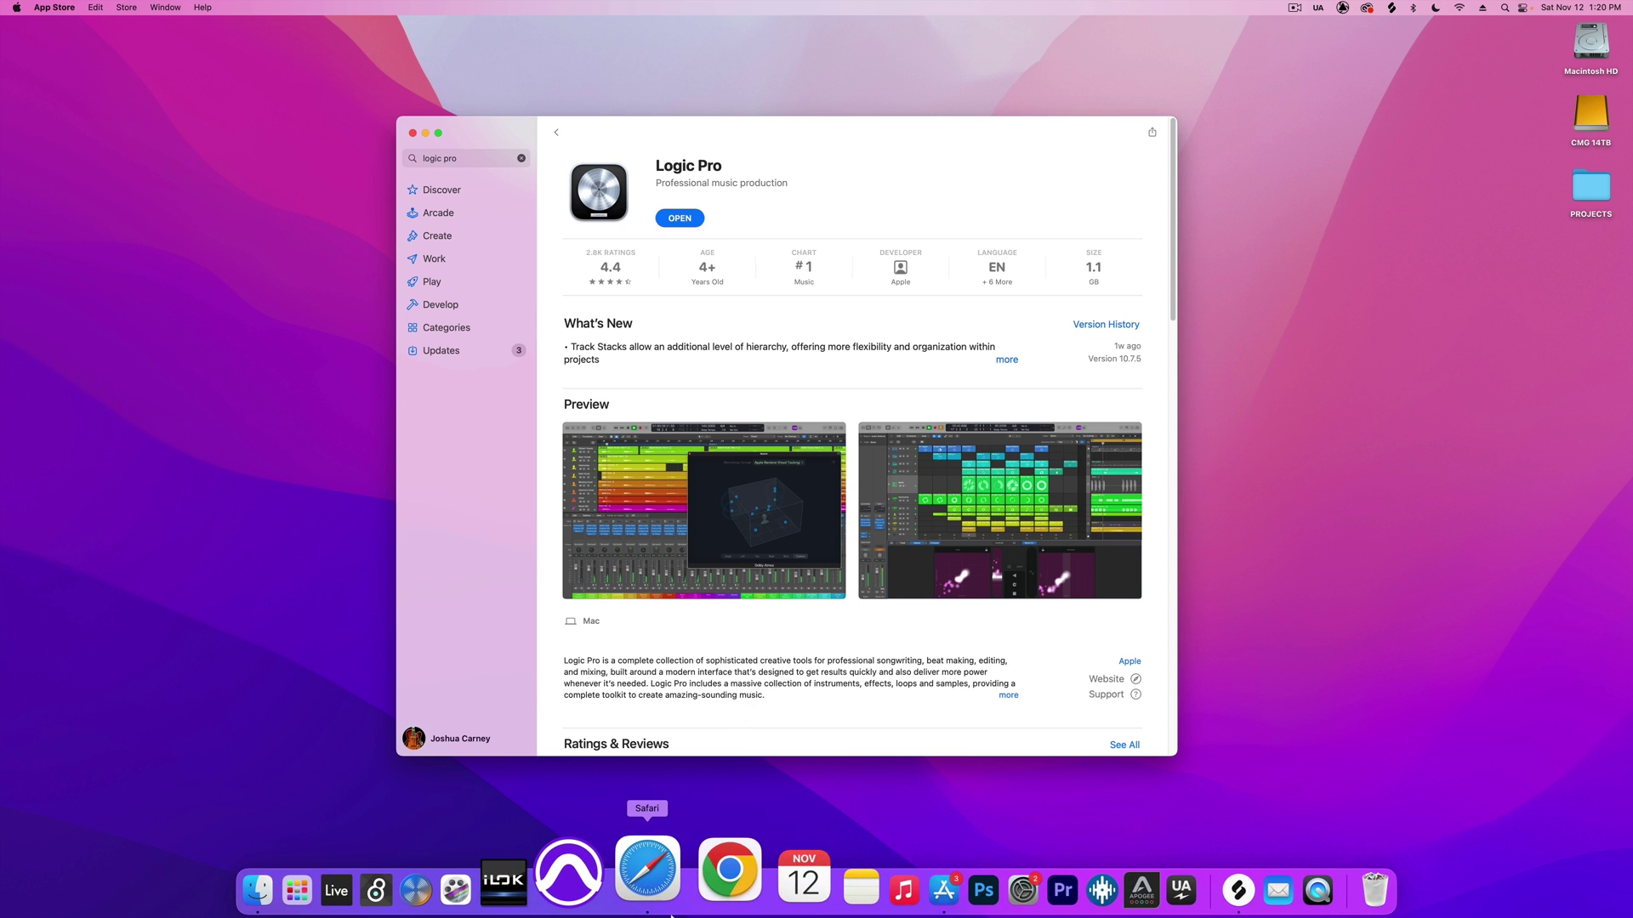
- Close the App Store, go to Applications, and drag Logic Pro into the Dock
left_click(413, 134)
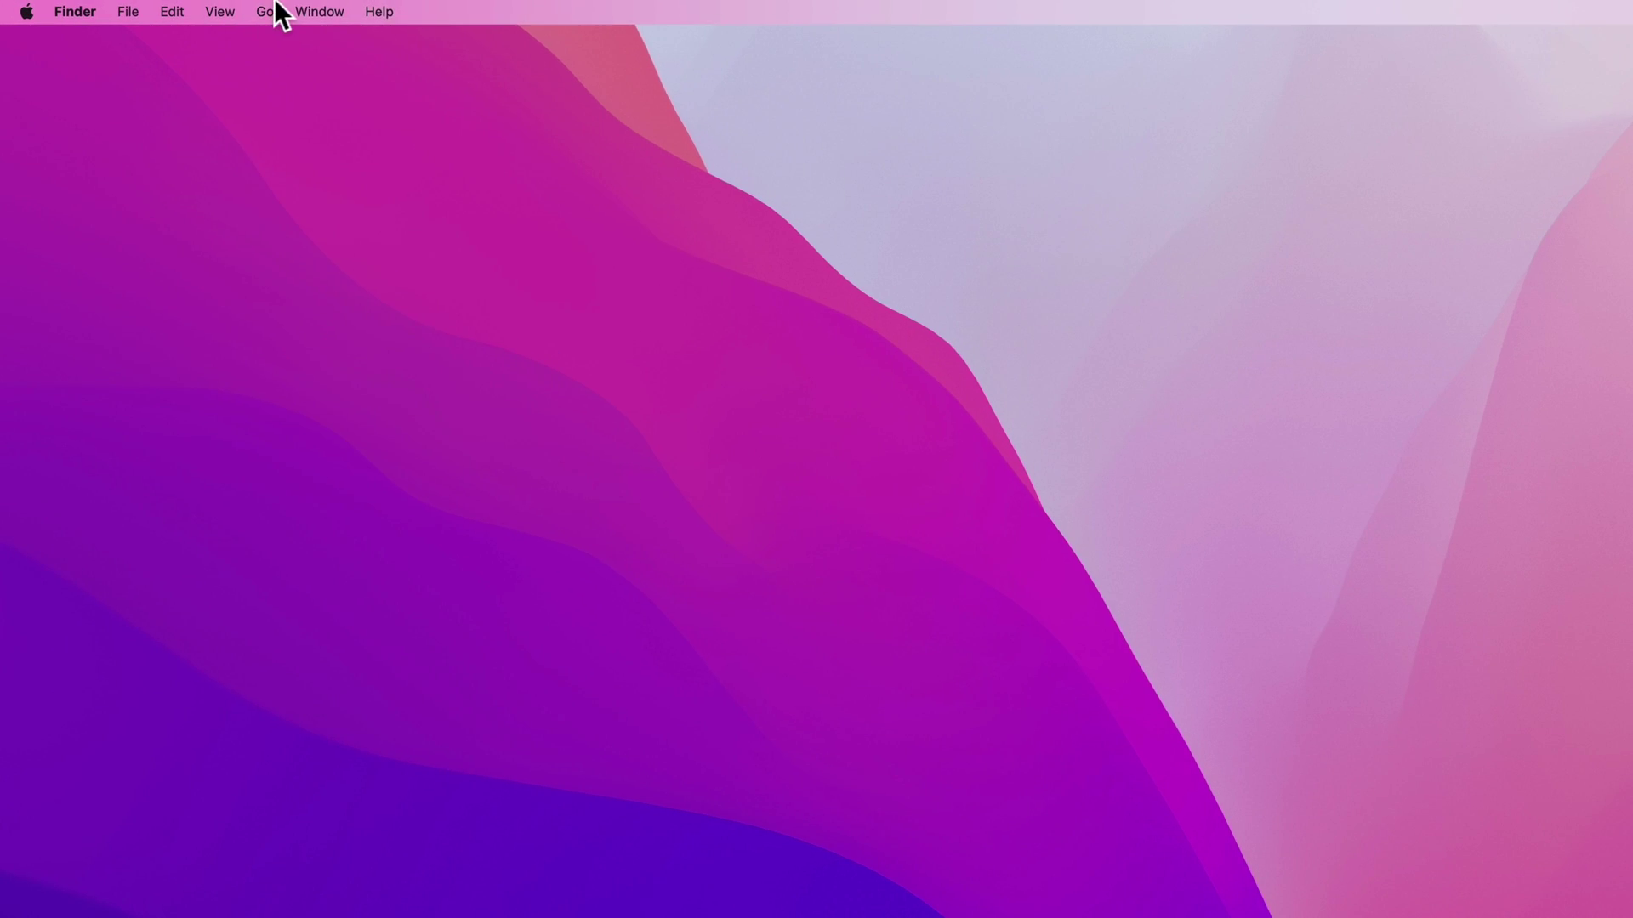
left_click(170, 6)
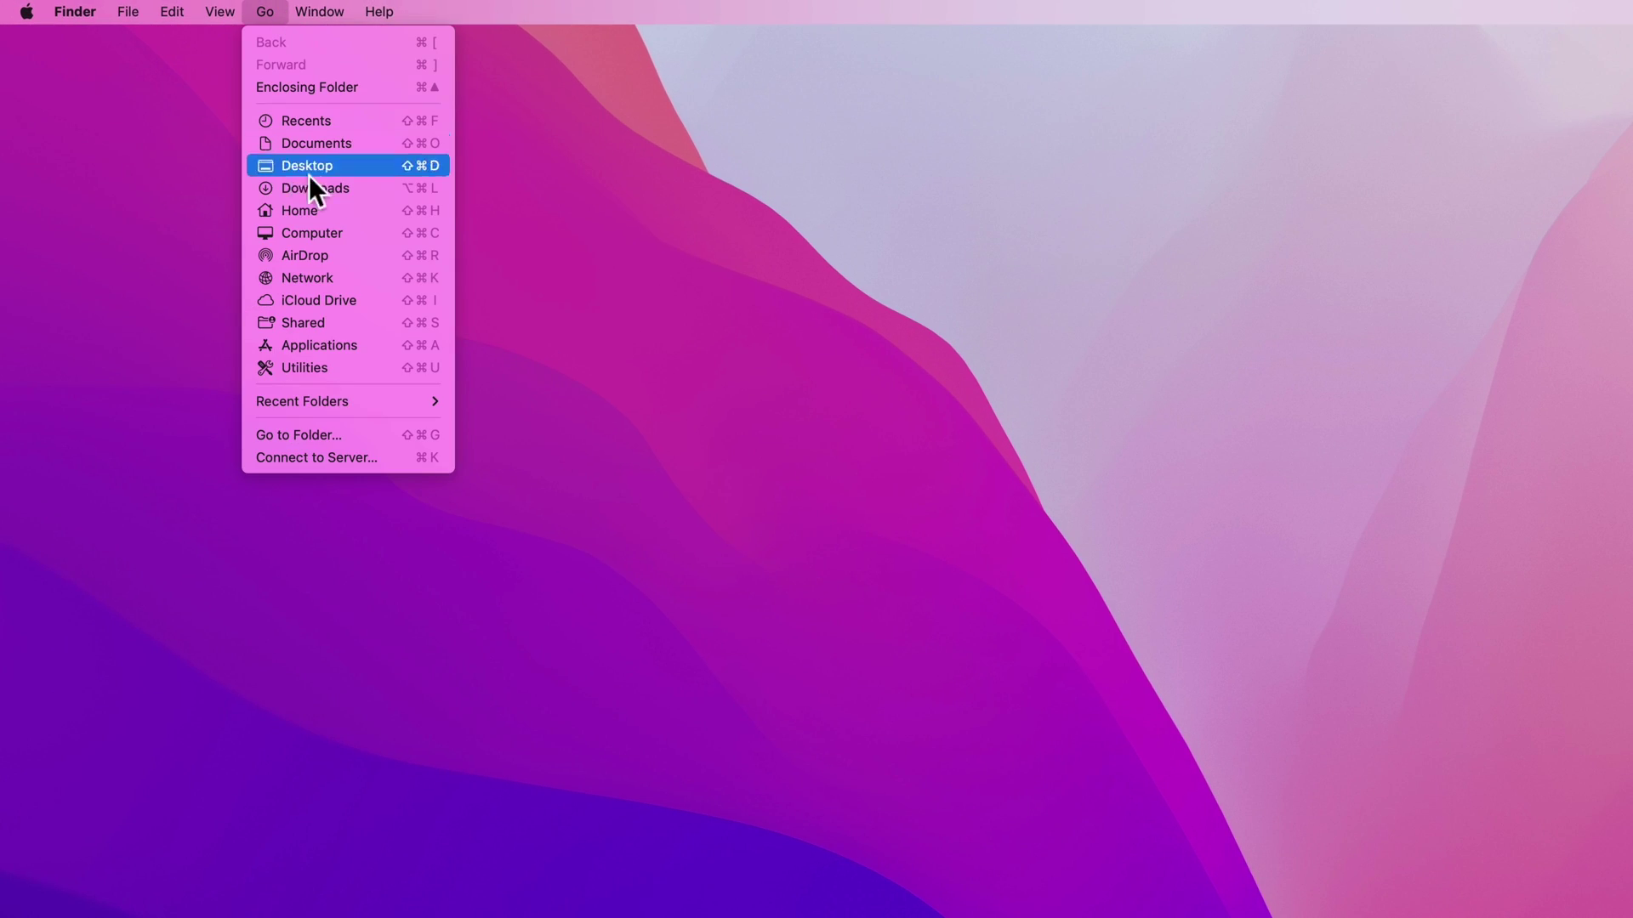
left_click(345, 337)
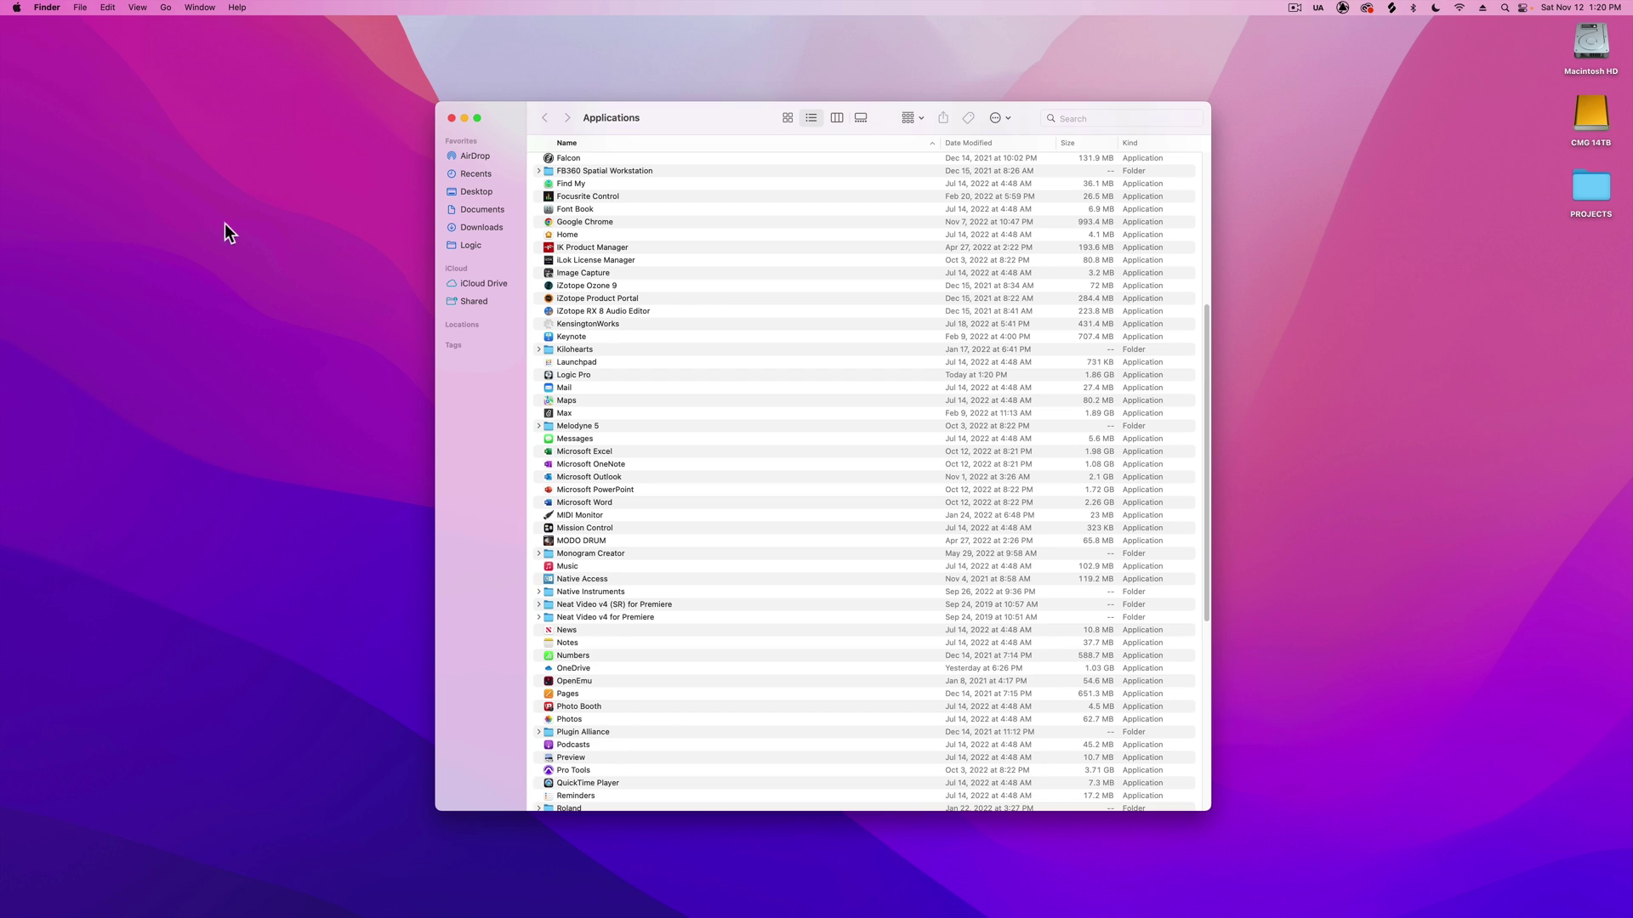
left_click(583, 374)
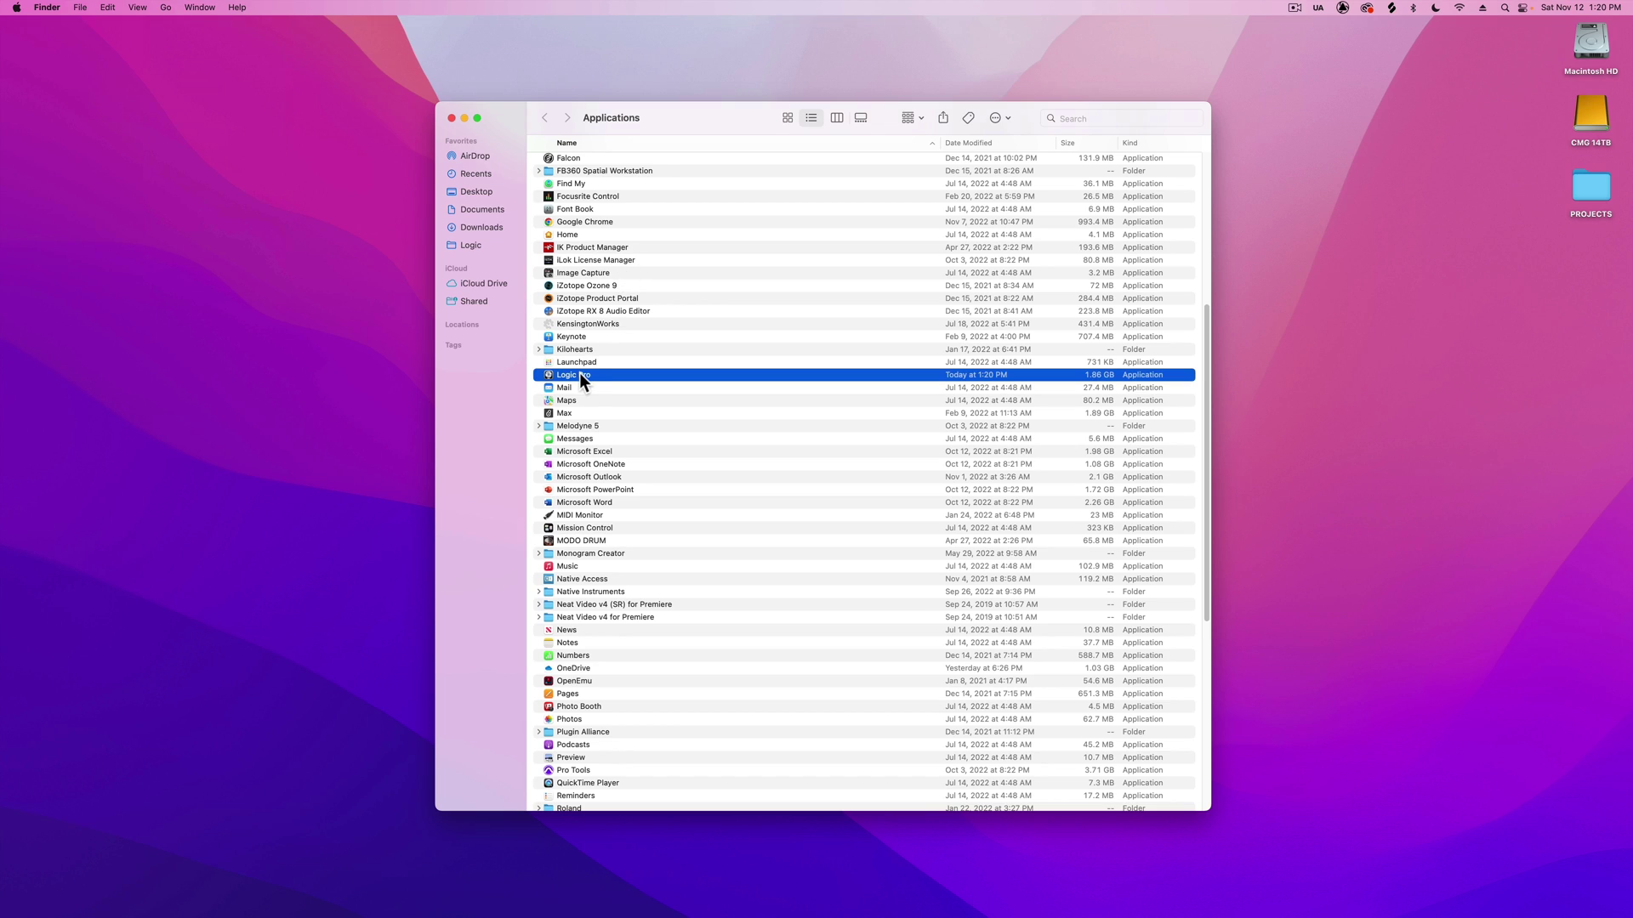
left_click_drag(579, 373, 525, 908)
mouse_move(529, 901)
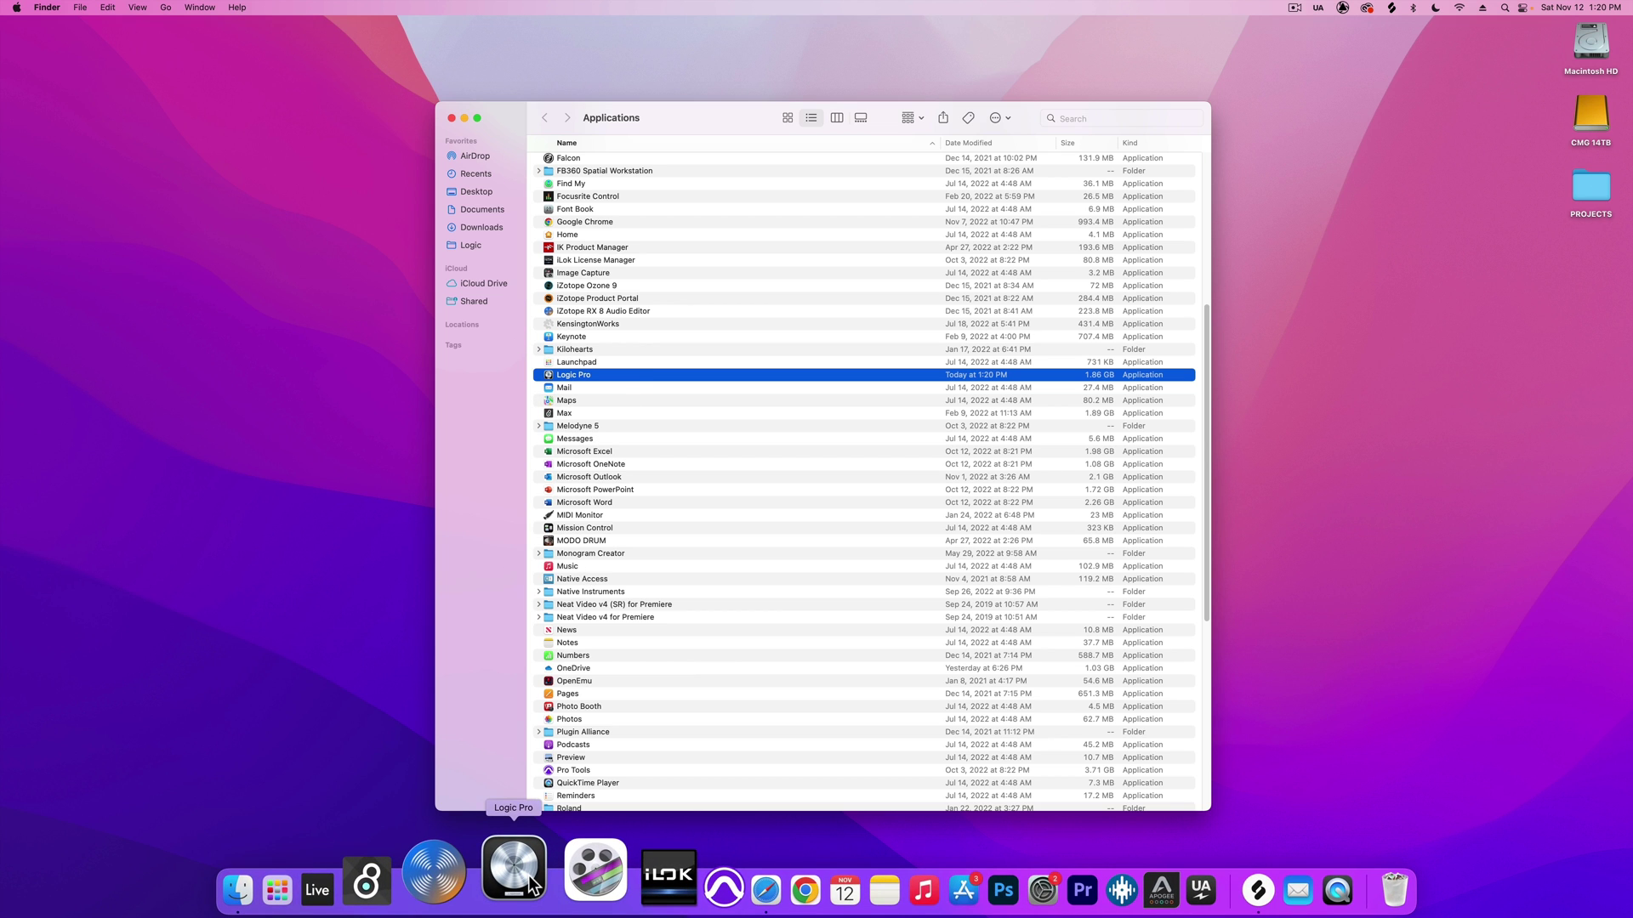
- Browse the Logic sidebar folder's projects in icon view, then switch back to list view
left_click(487, 244)
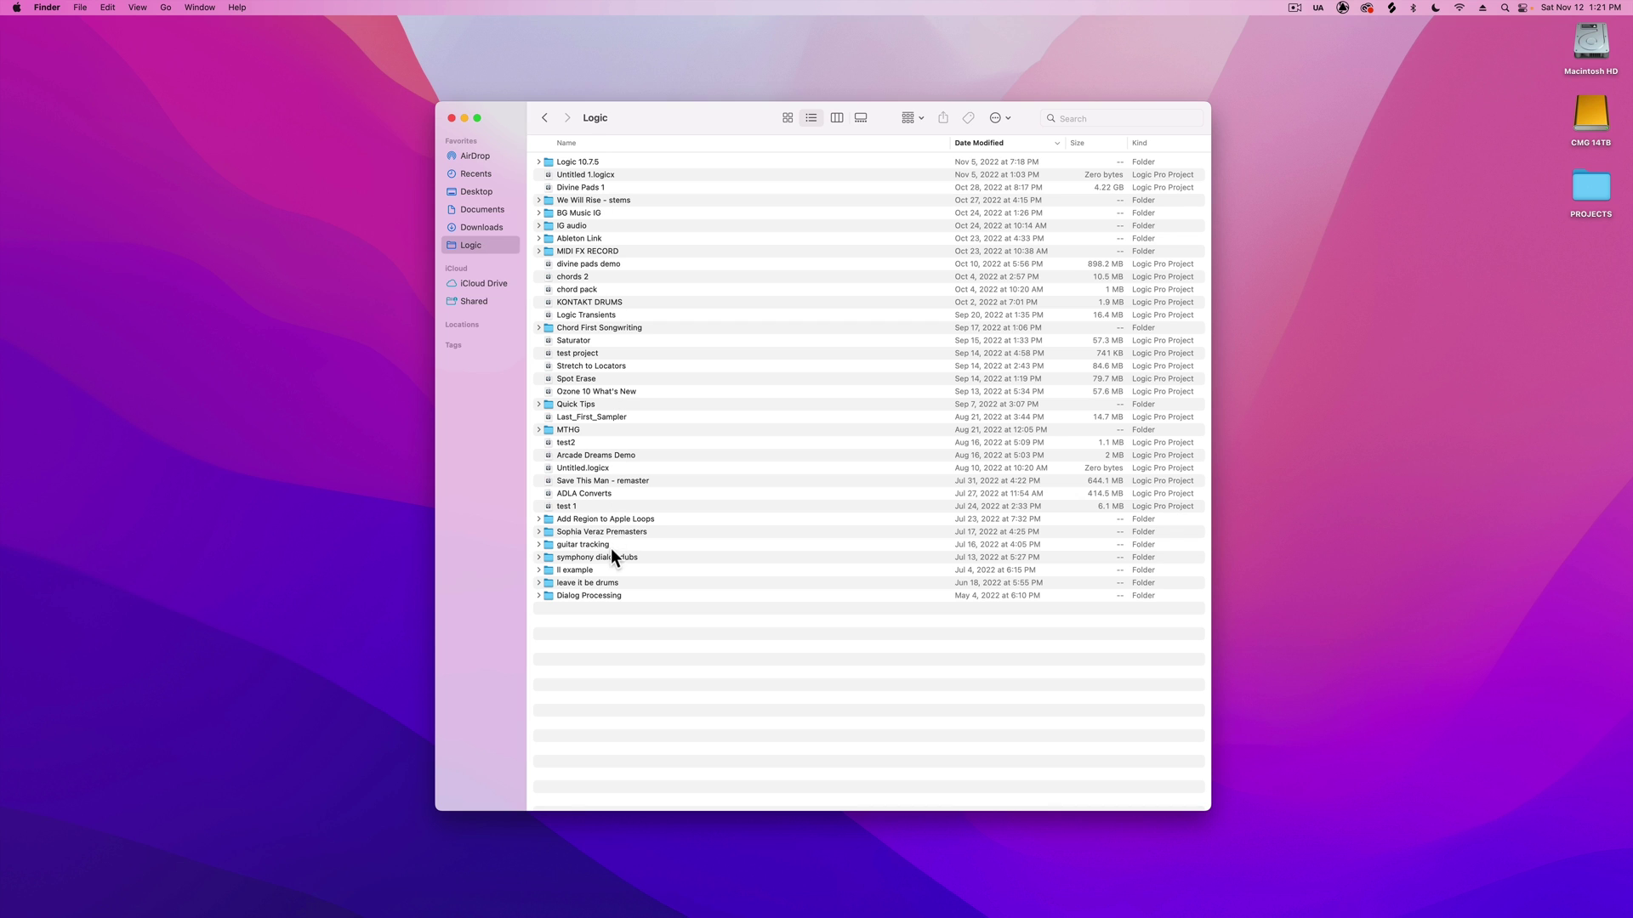
left_click(783, 117)
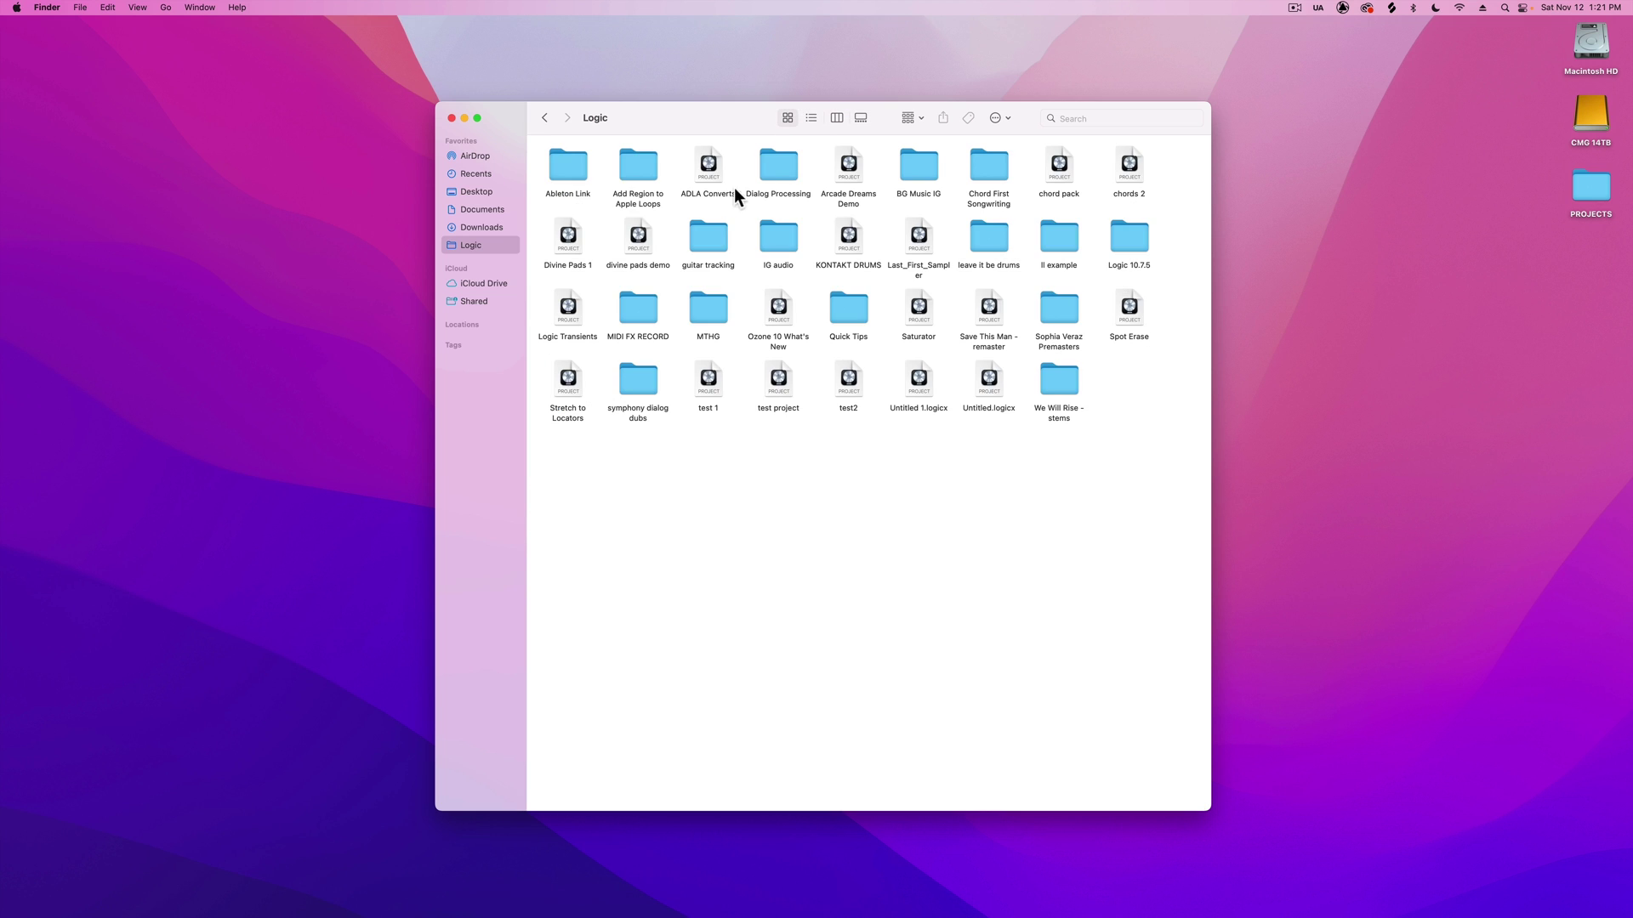
left_click(577, 173)
left_click(639, 164)
left_click(708, 232)
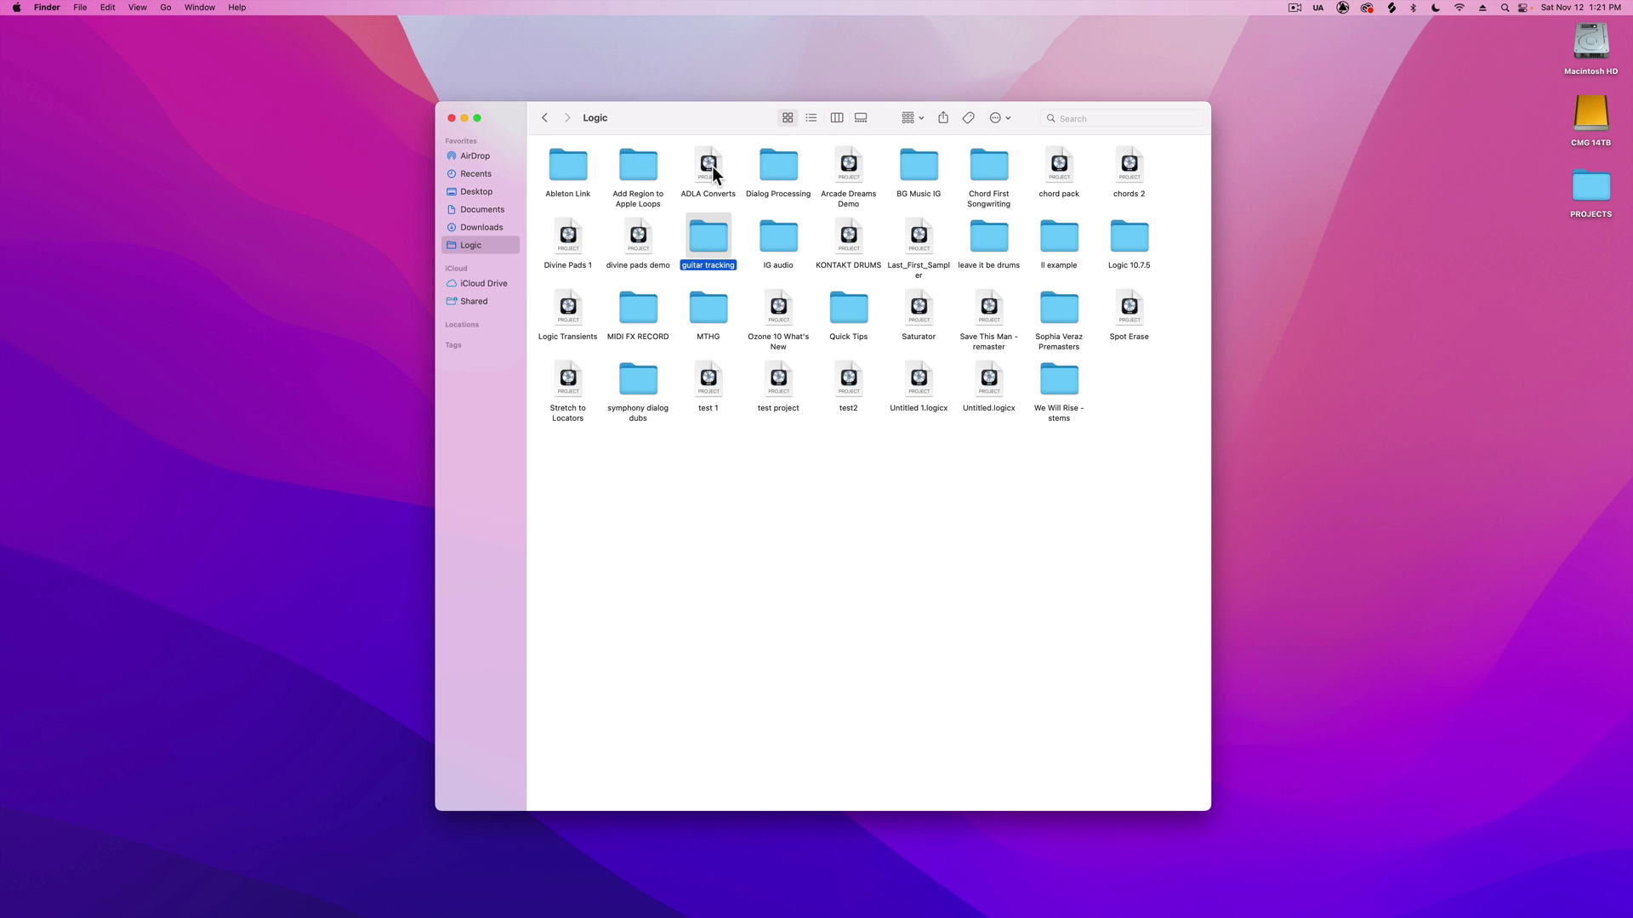
left_click(710, 164)
left_click(650, 234)
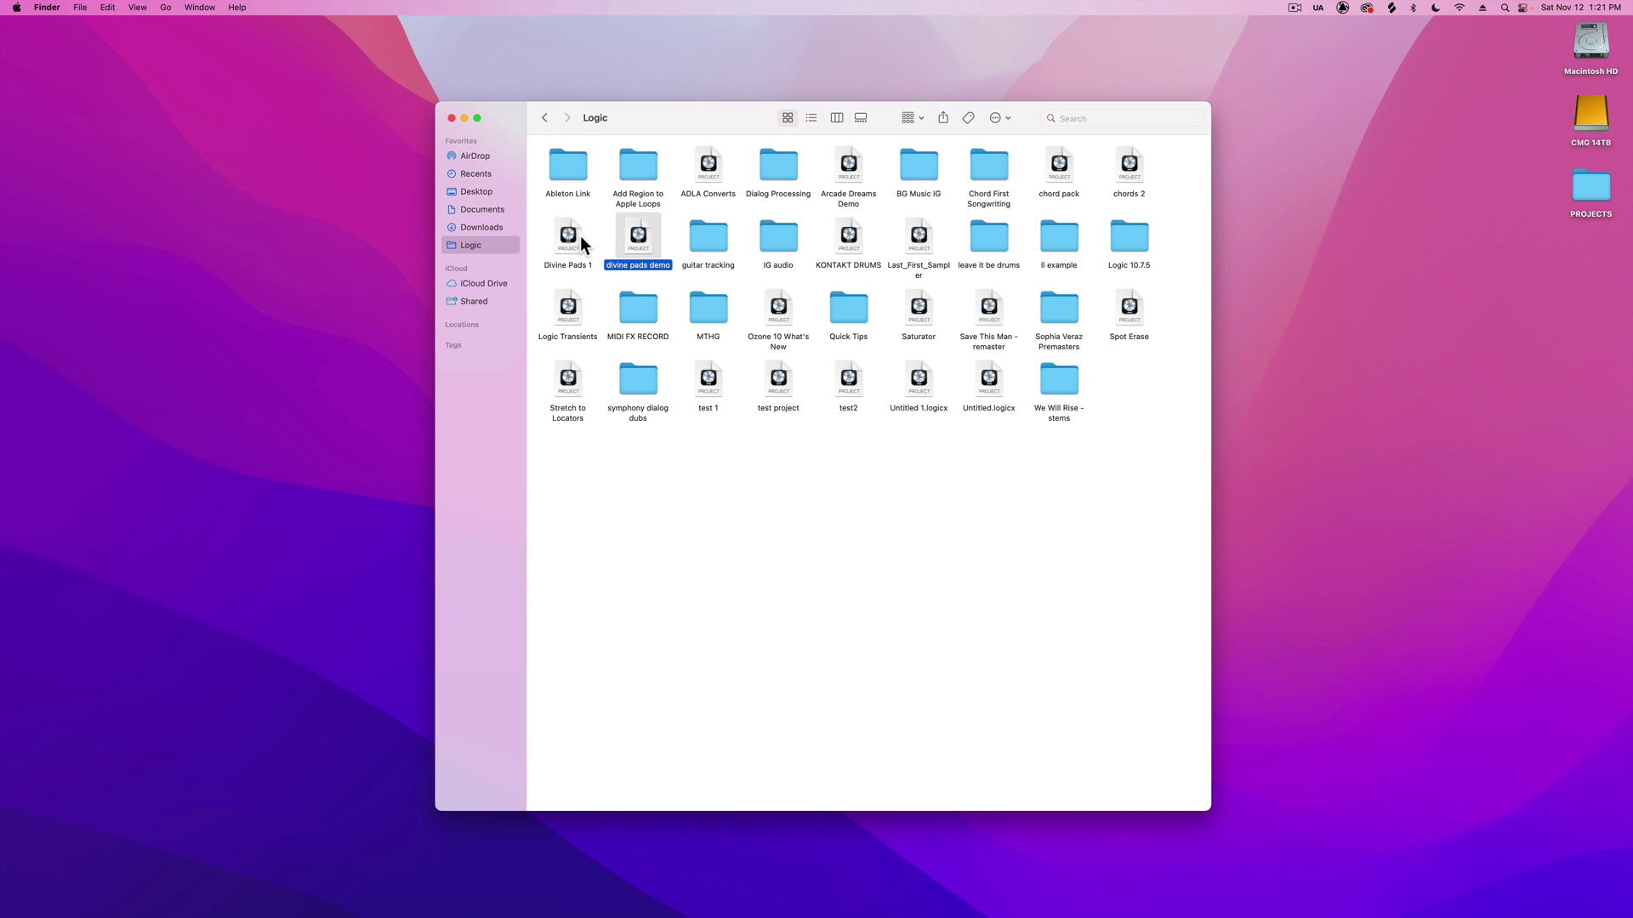
left_click(578, 238)
left_click(570, 313)
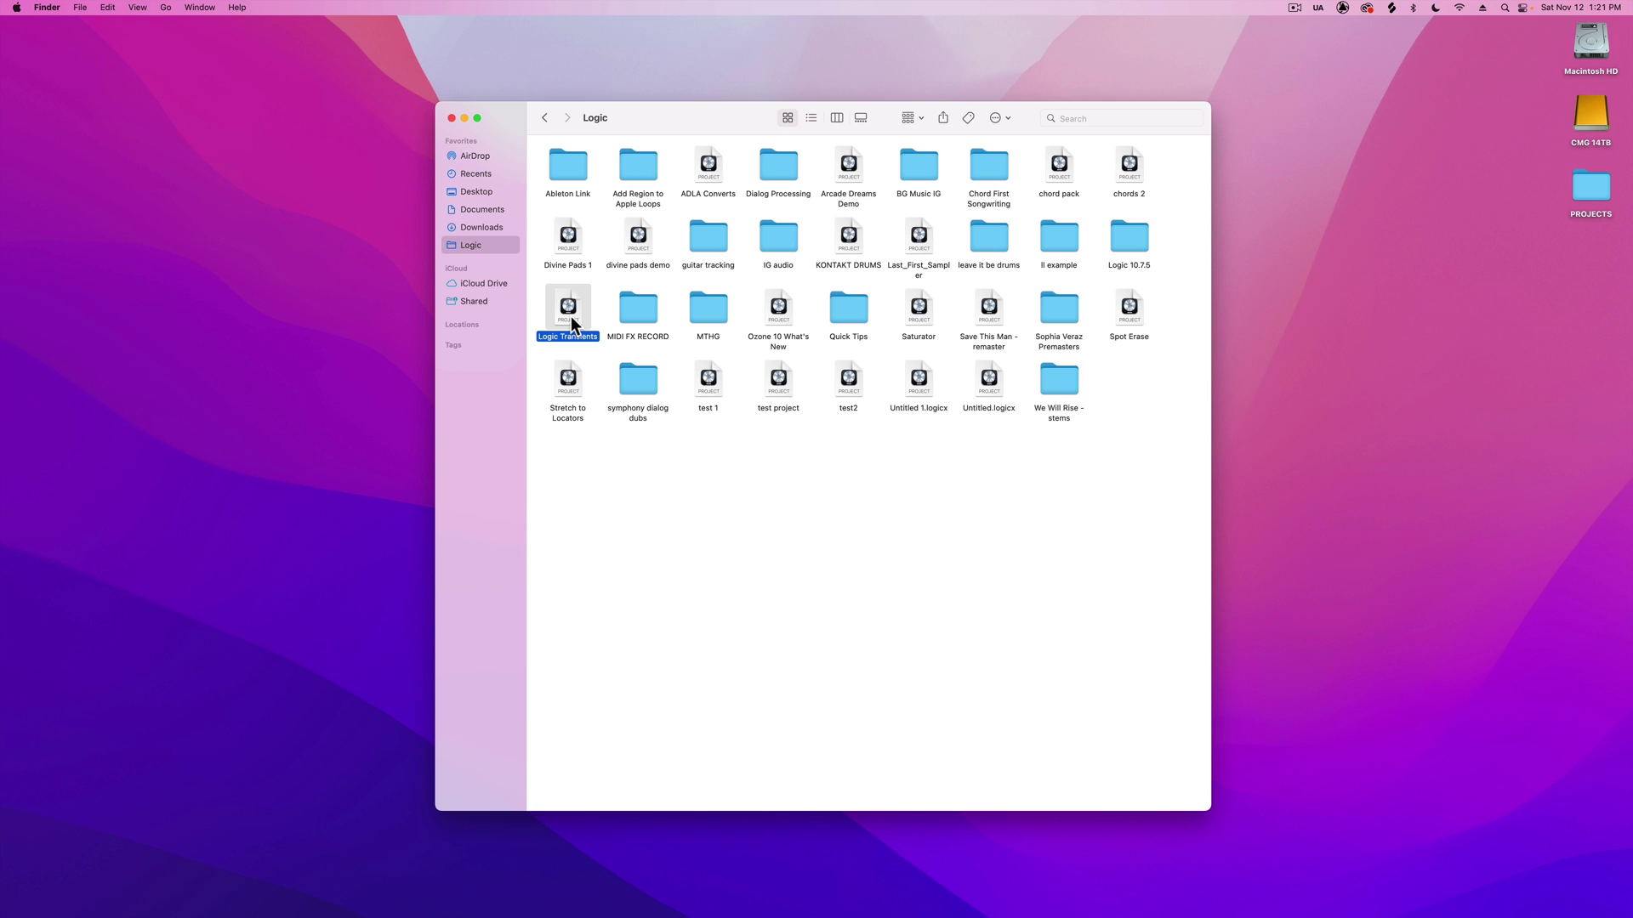
left_click(808, 119)
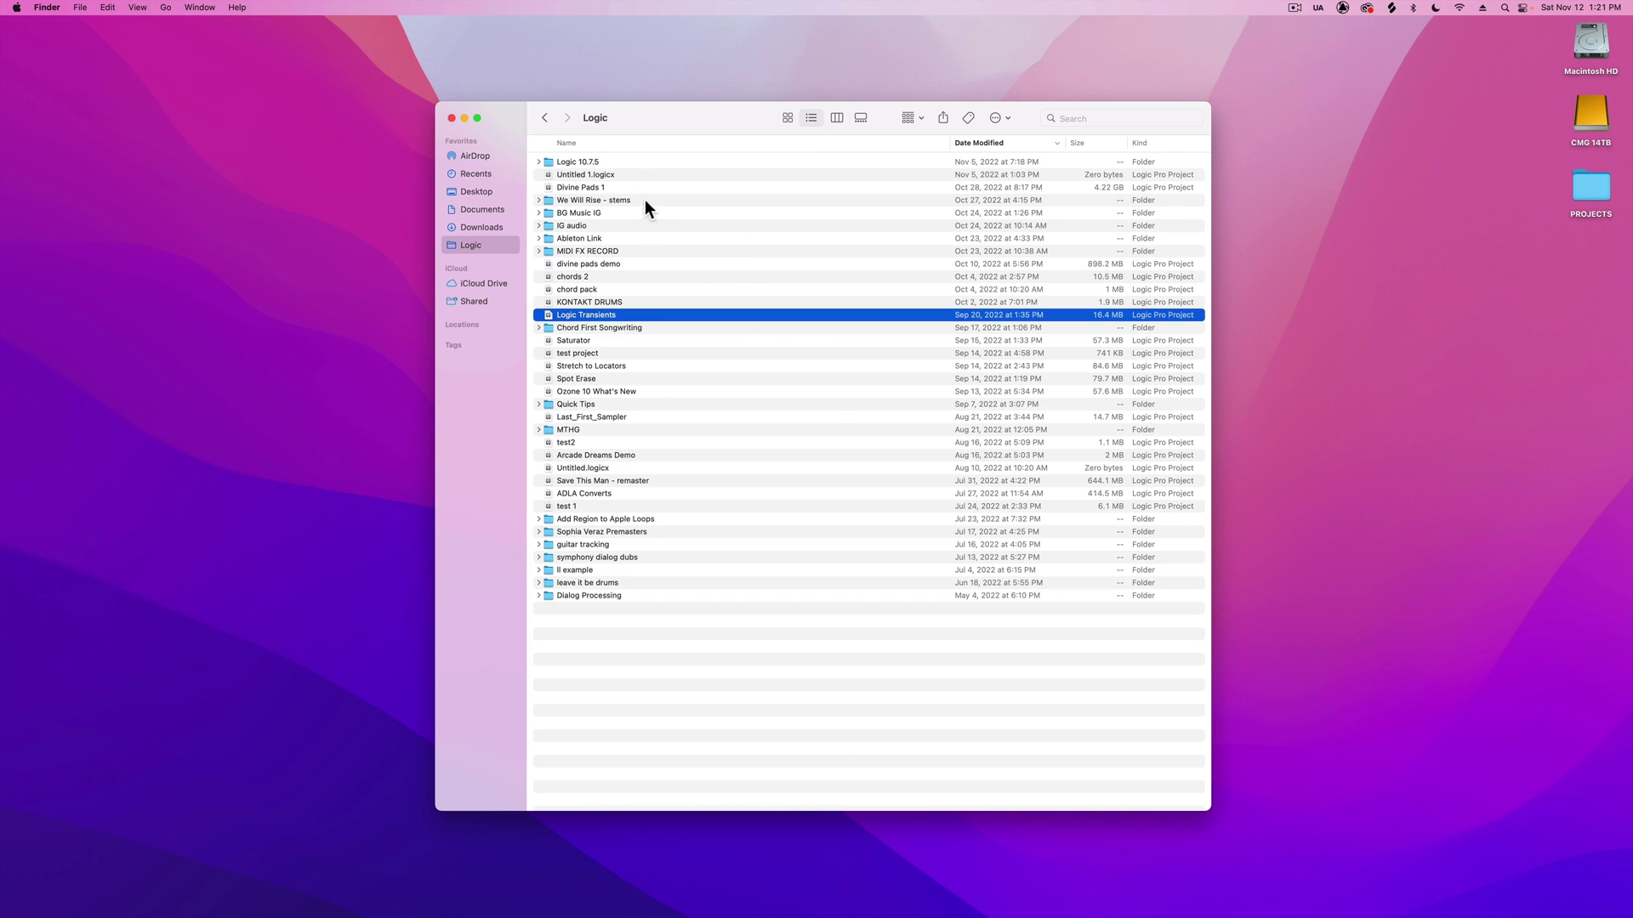
left_click(632, 623)
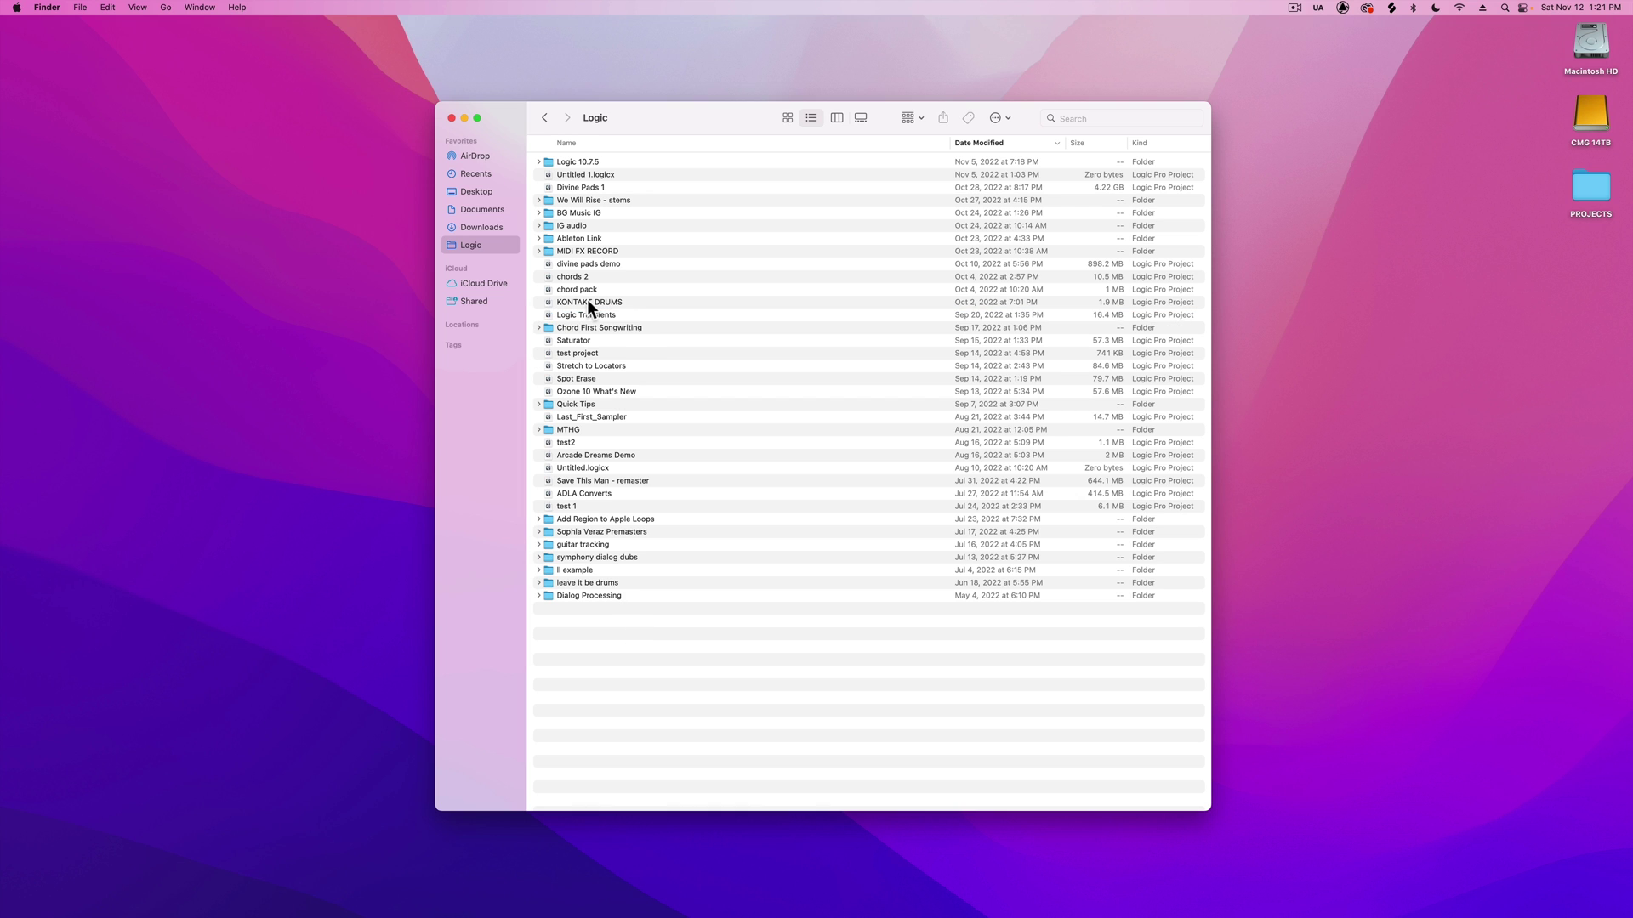
- Remove the Logic shortcut from the sidebar Favorites and close the Finder window
right_click(485, 244)
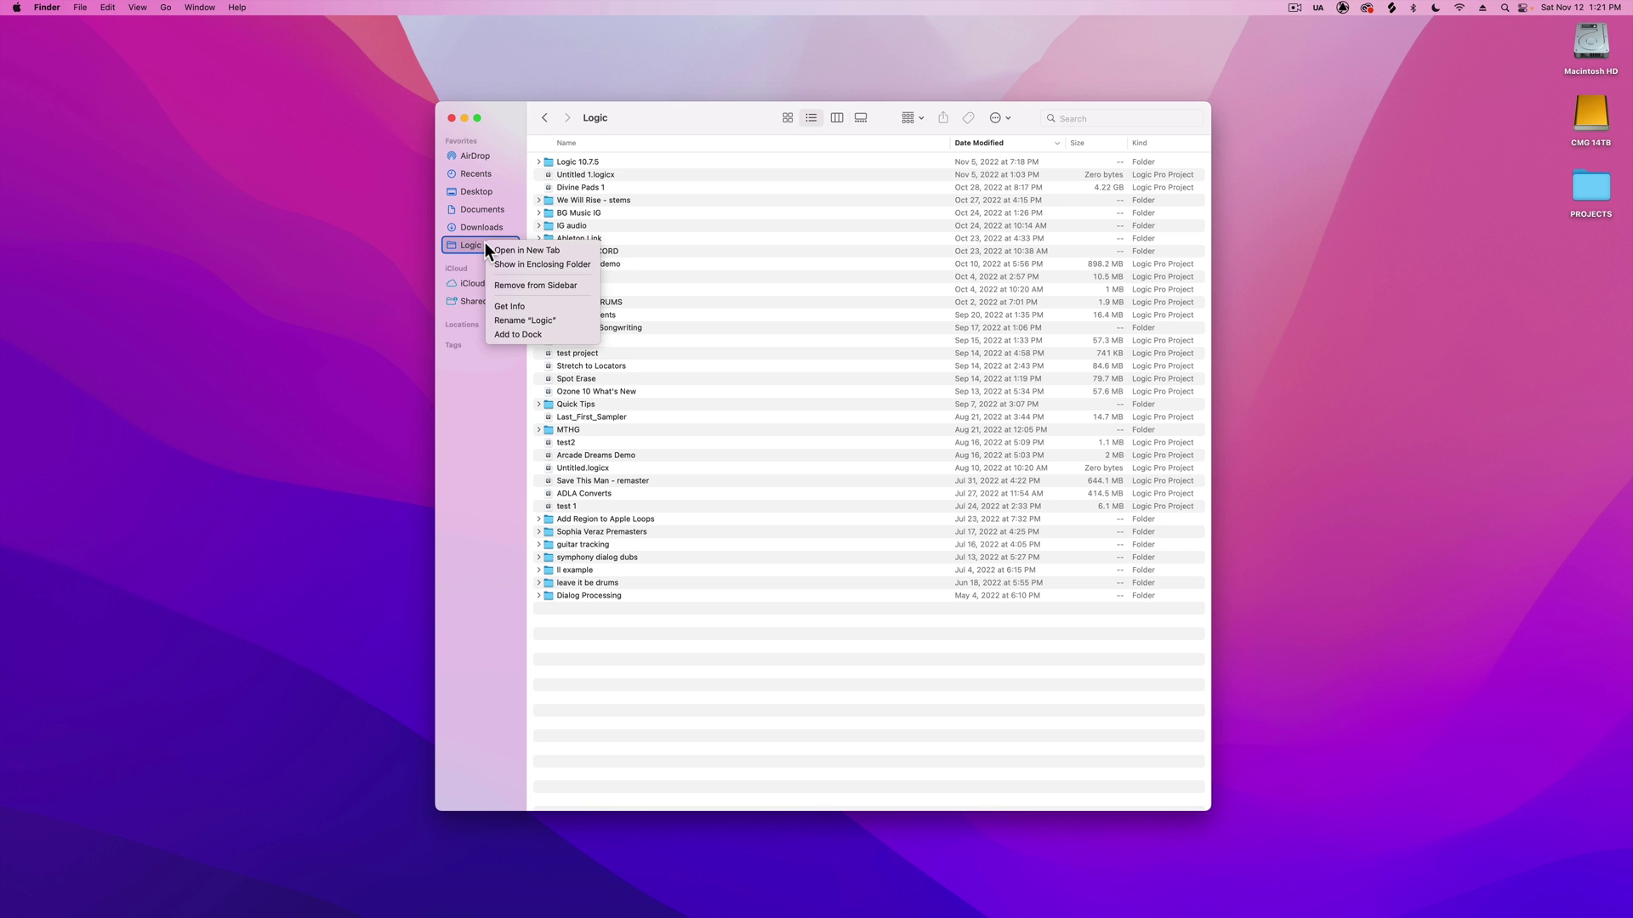
left_click(522, 283)
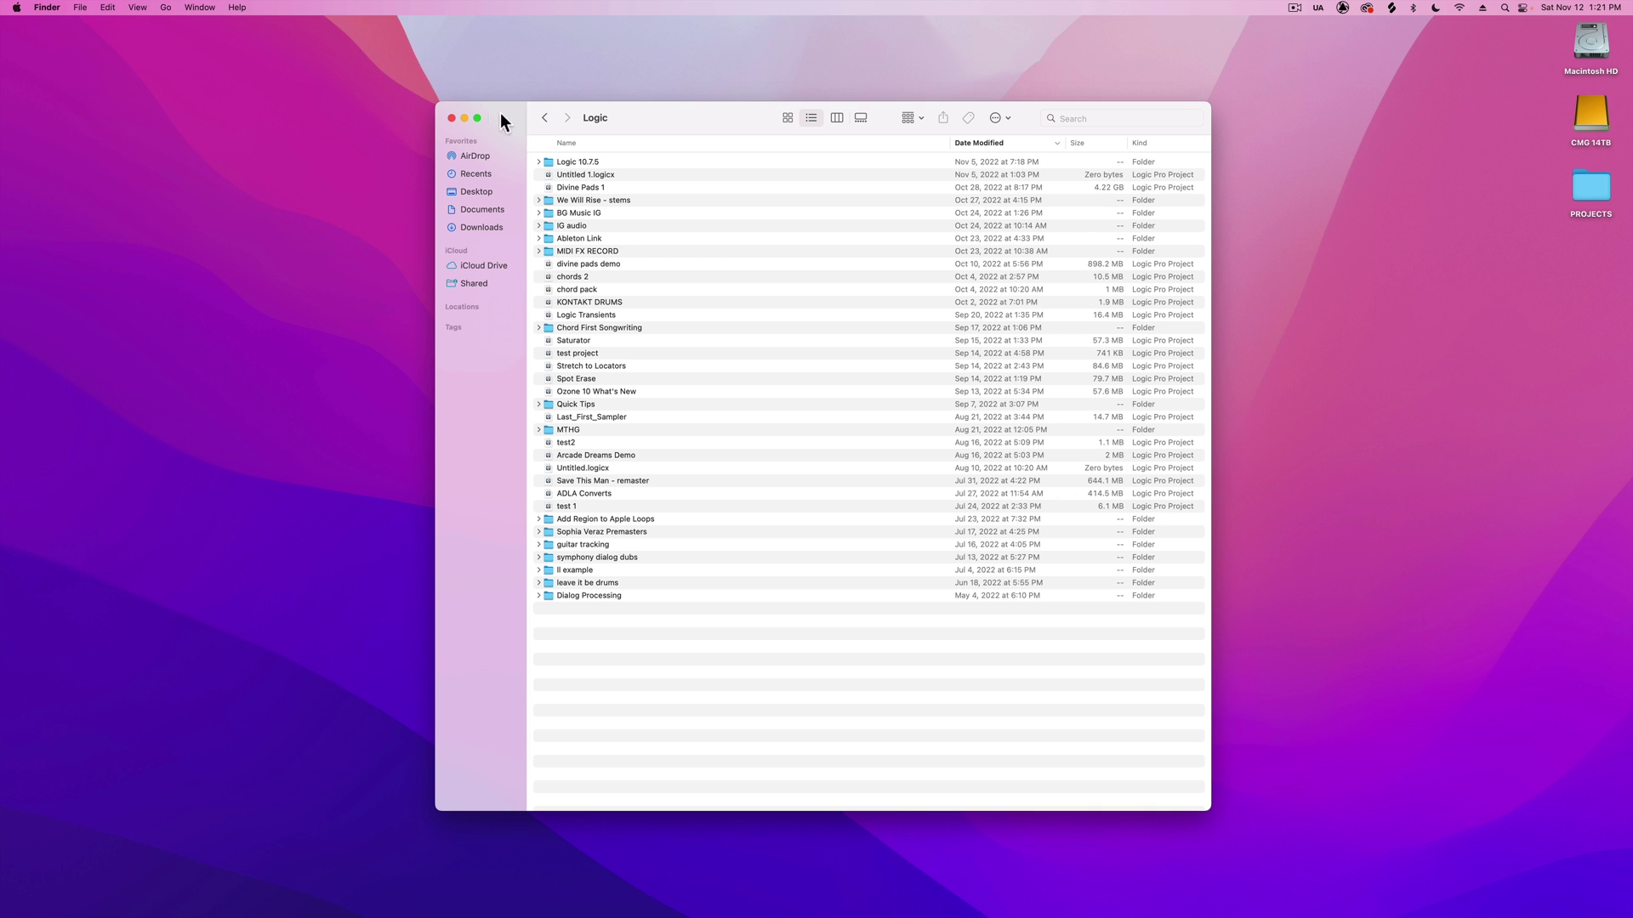
left_click(452, 118)
left_click(1597, 44)
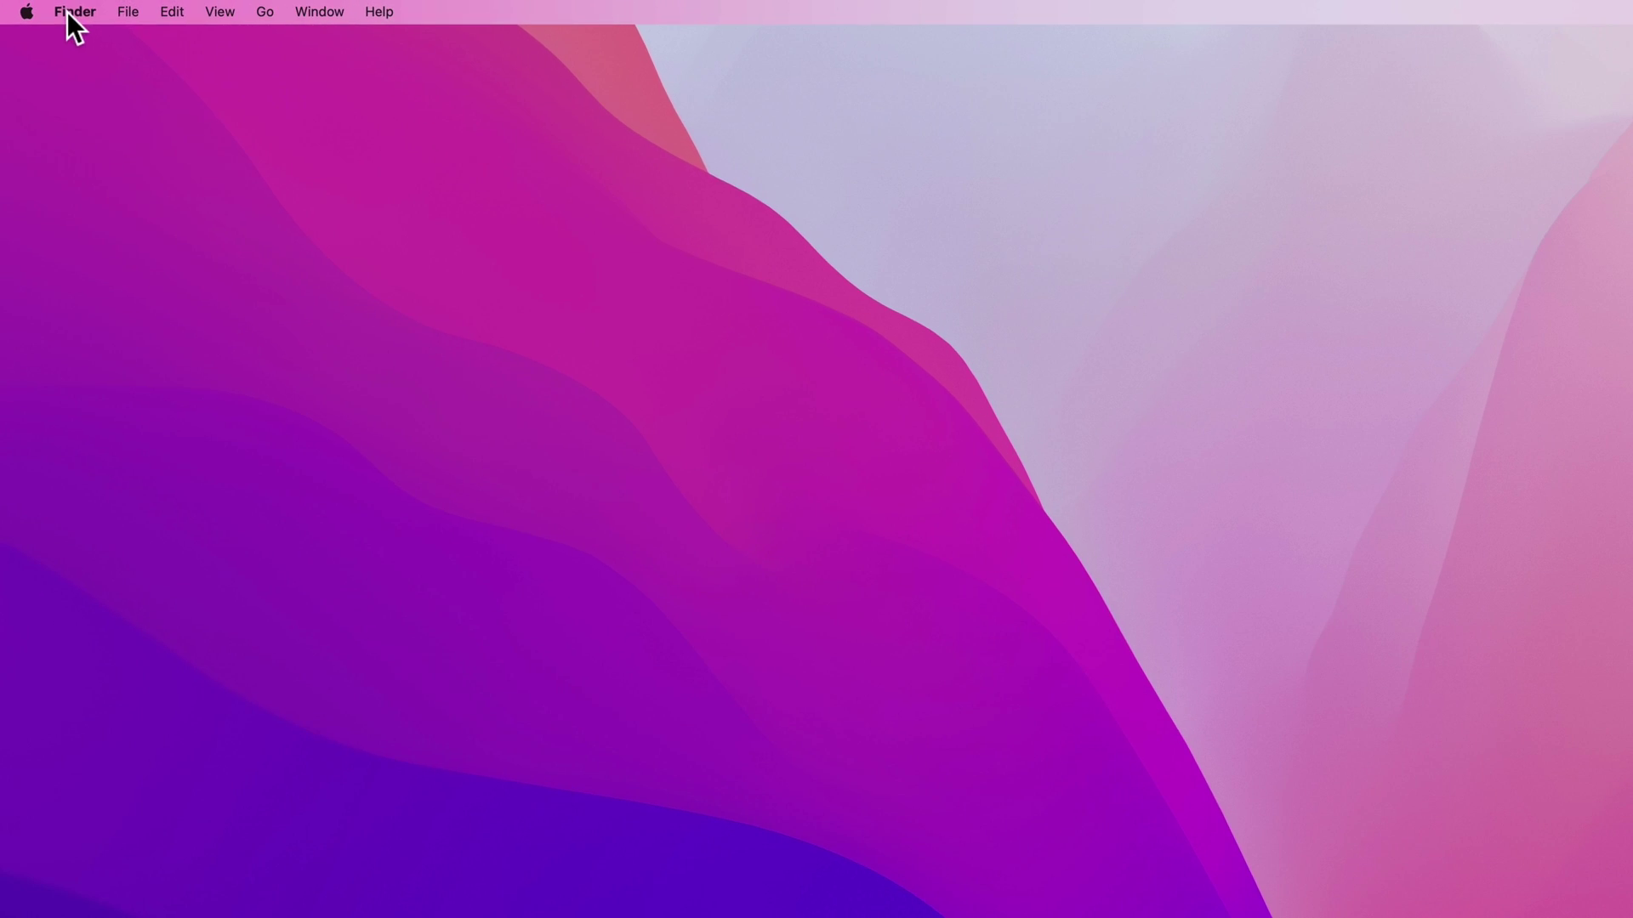
left_click(45, 9)
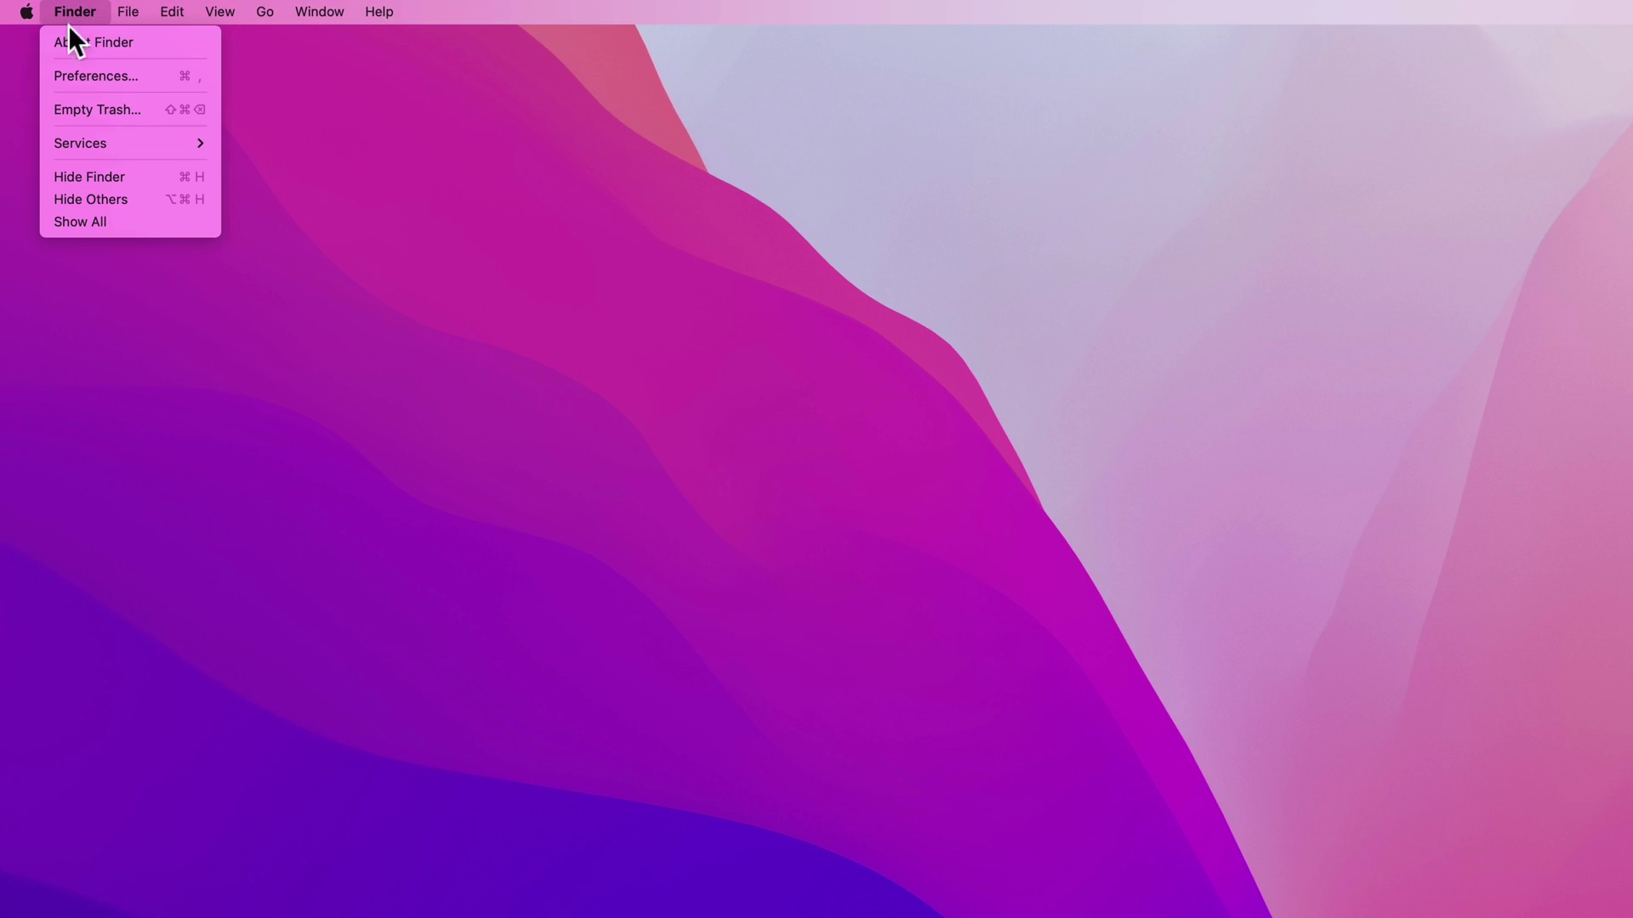
left_click(82, 64)
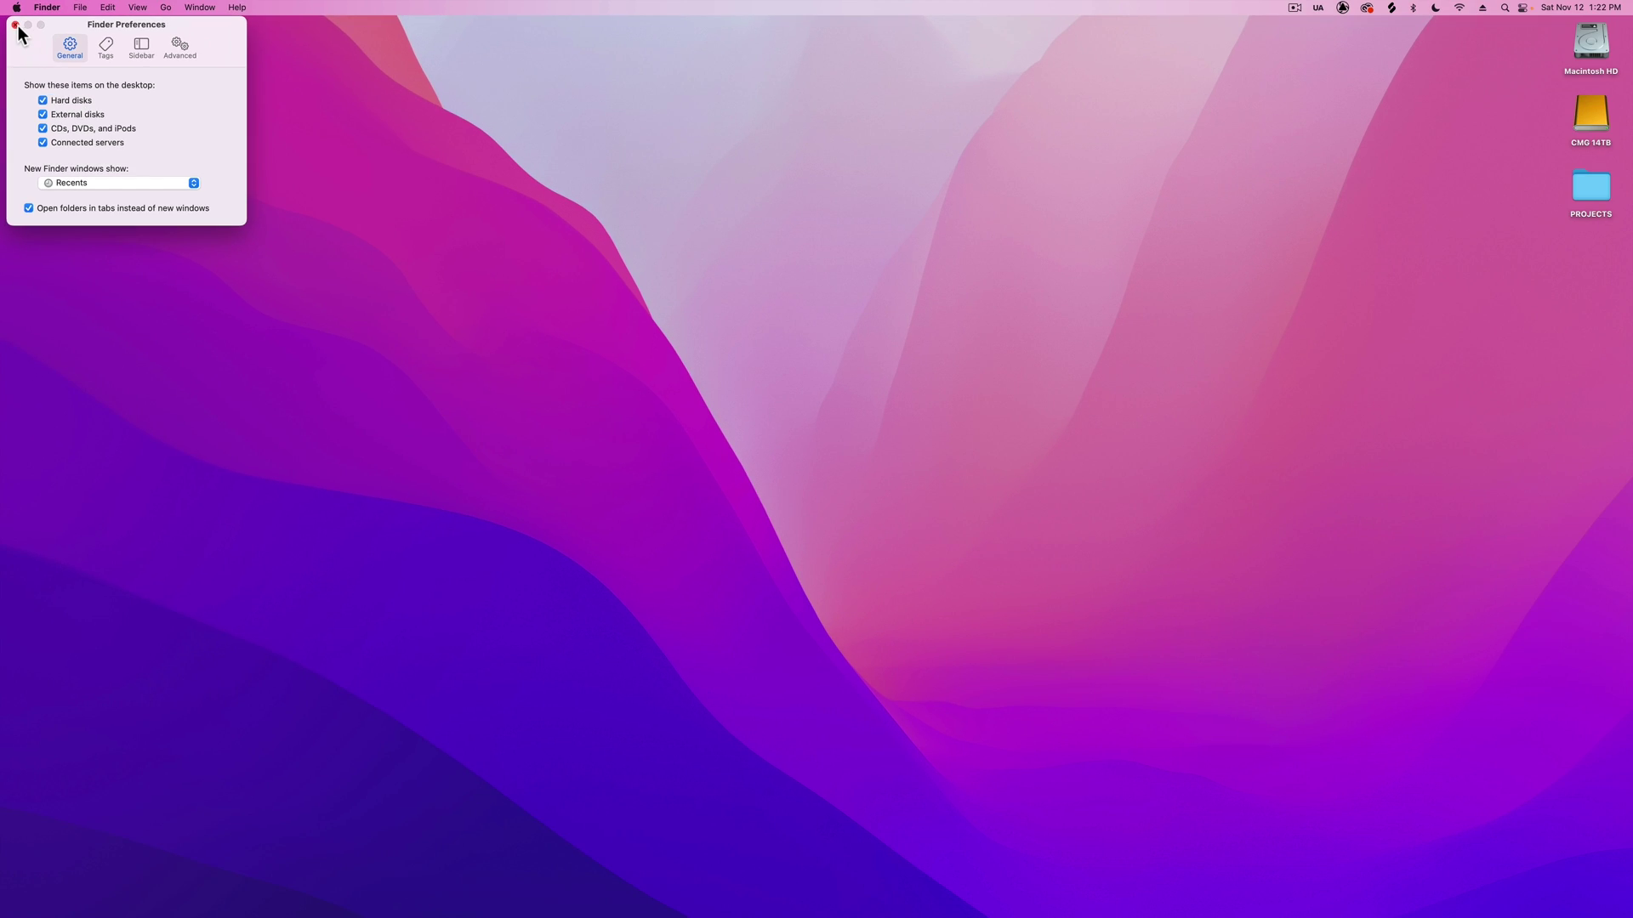
left_click(15, 25)
- Browse from Macintosh HD through Users and the home folder into Music's Logic folder
double_click(1590, 43)
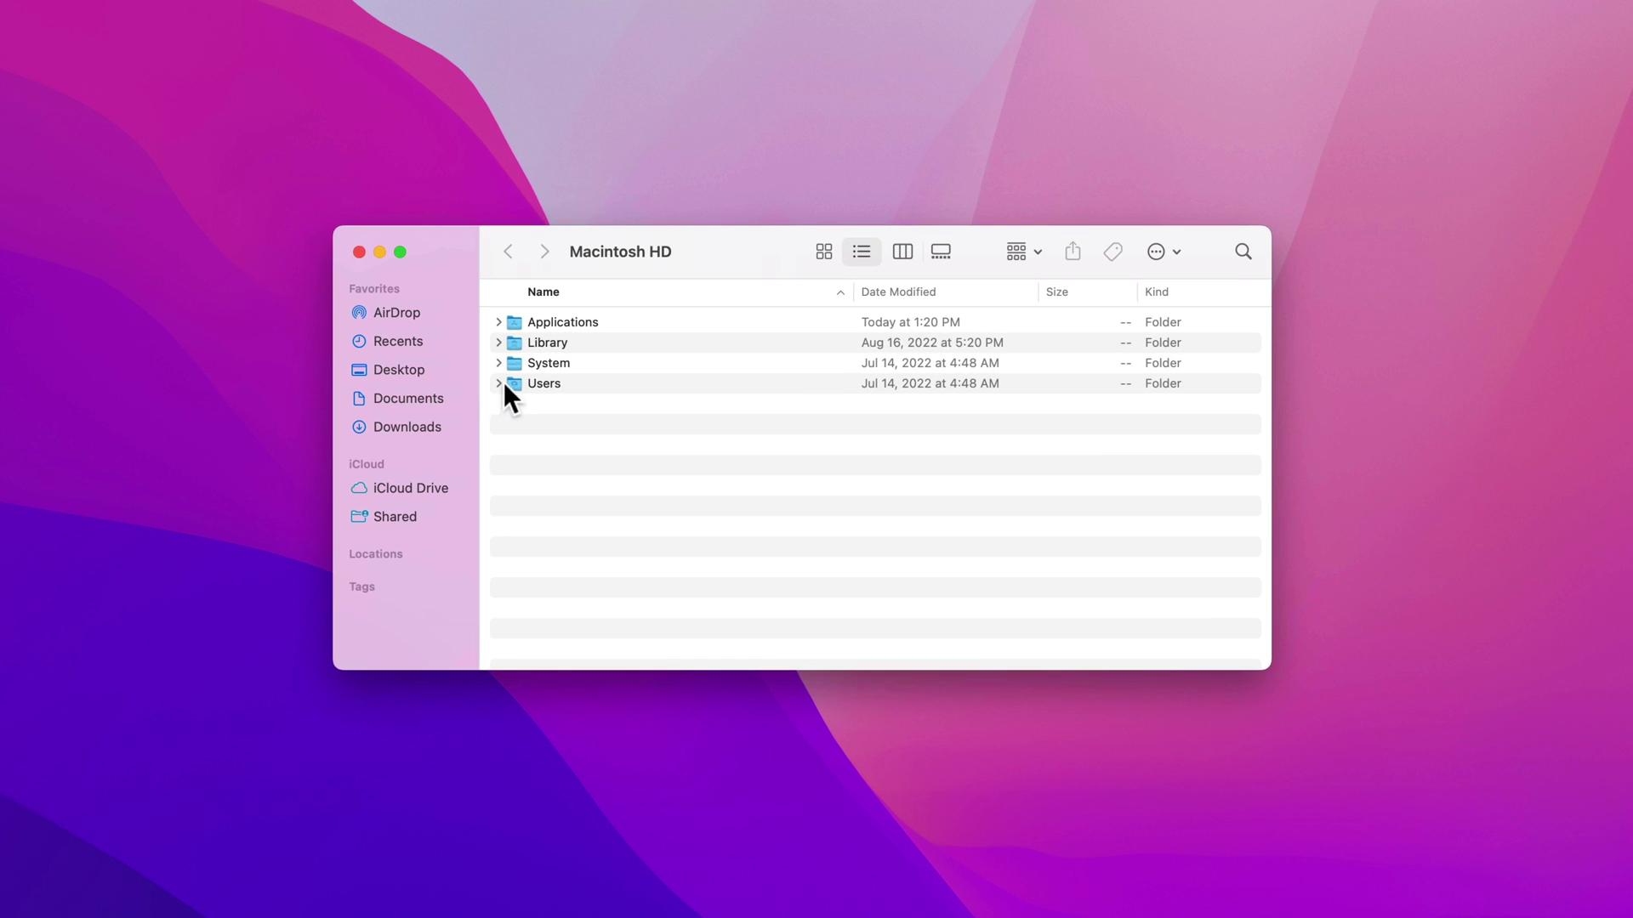
double_click(639, 411)
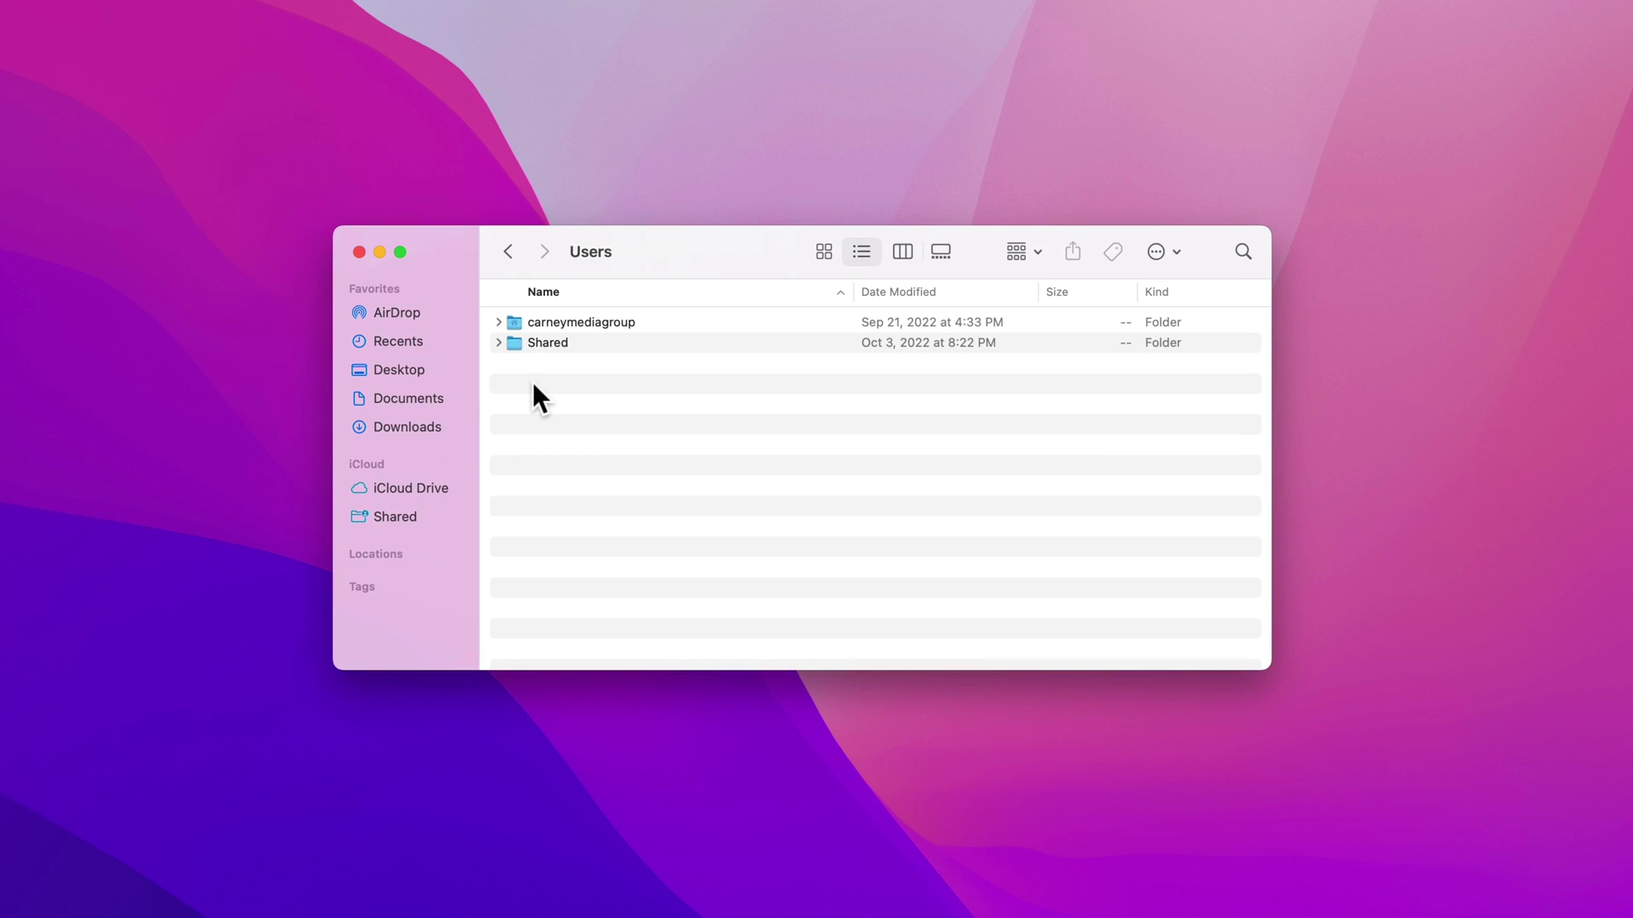
left_click(606, 318)
double_click(605, 318)
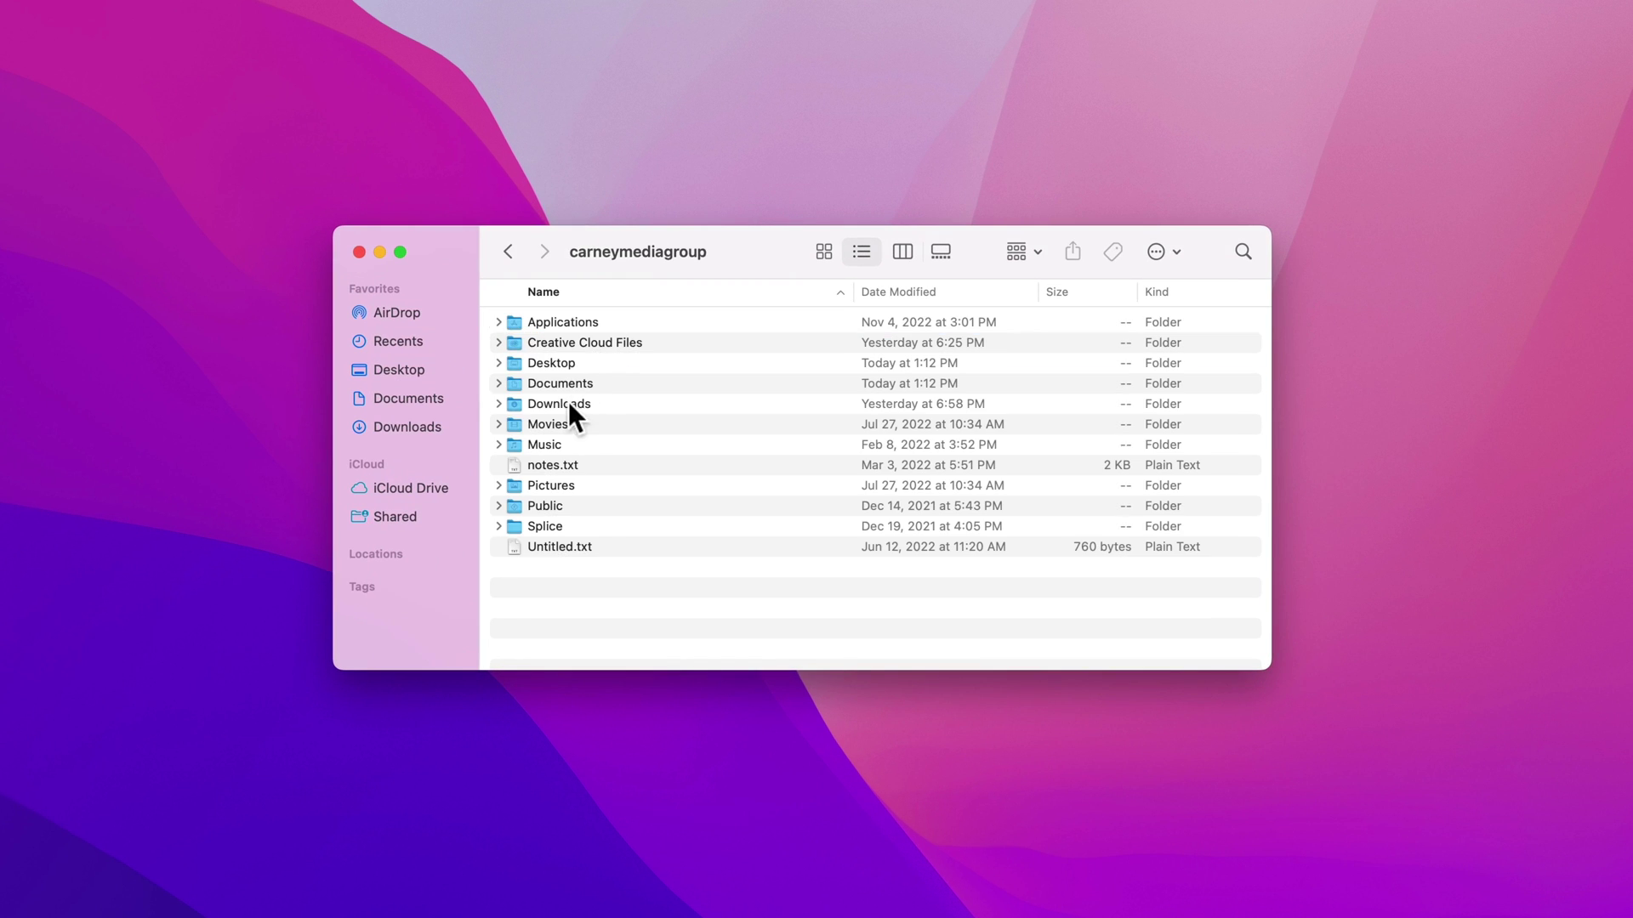
double_click(544, 444)
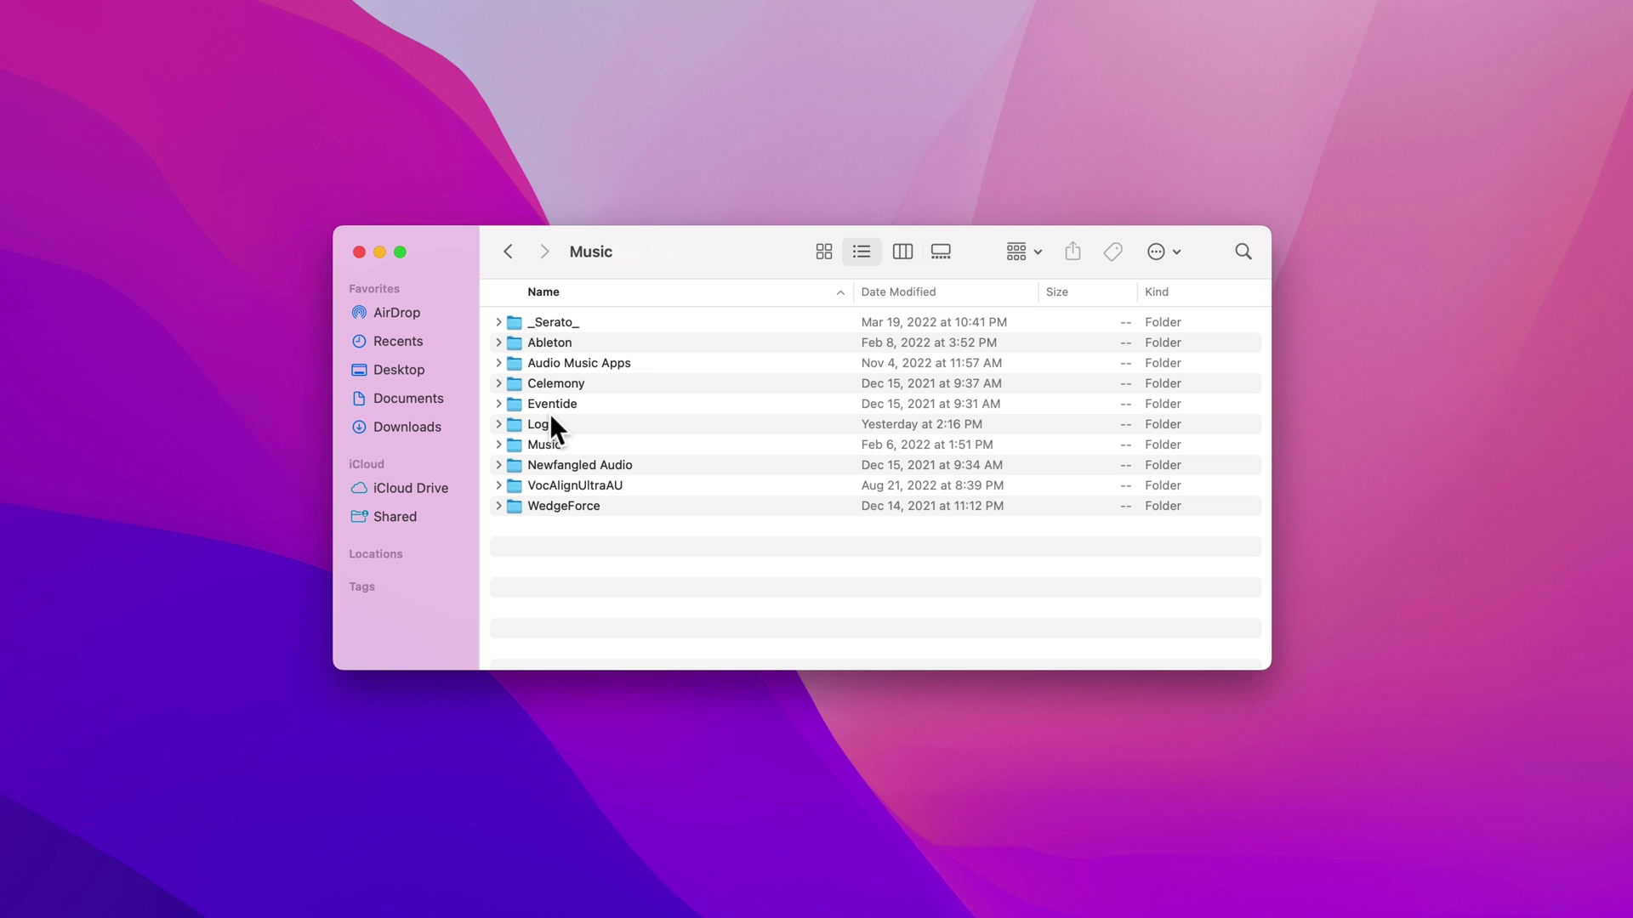
left_click(549, 422)
double_click(541, 423)
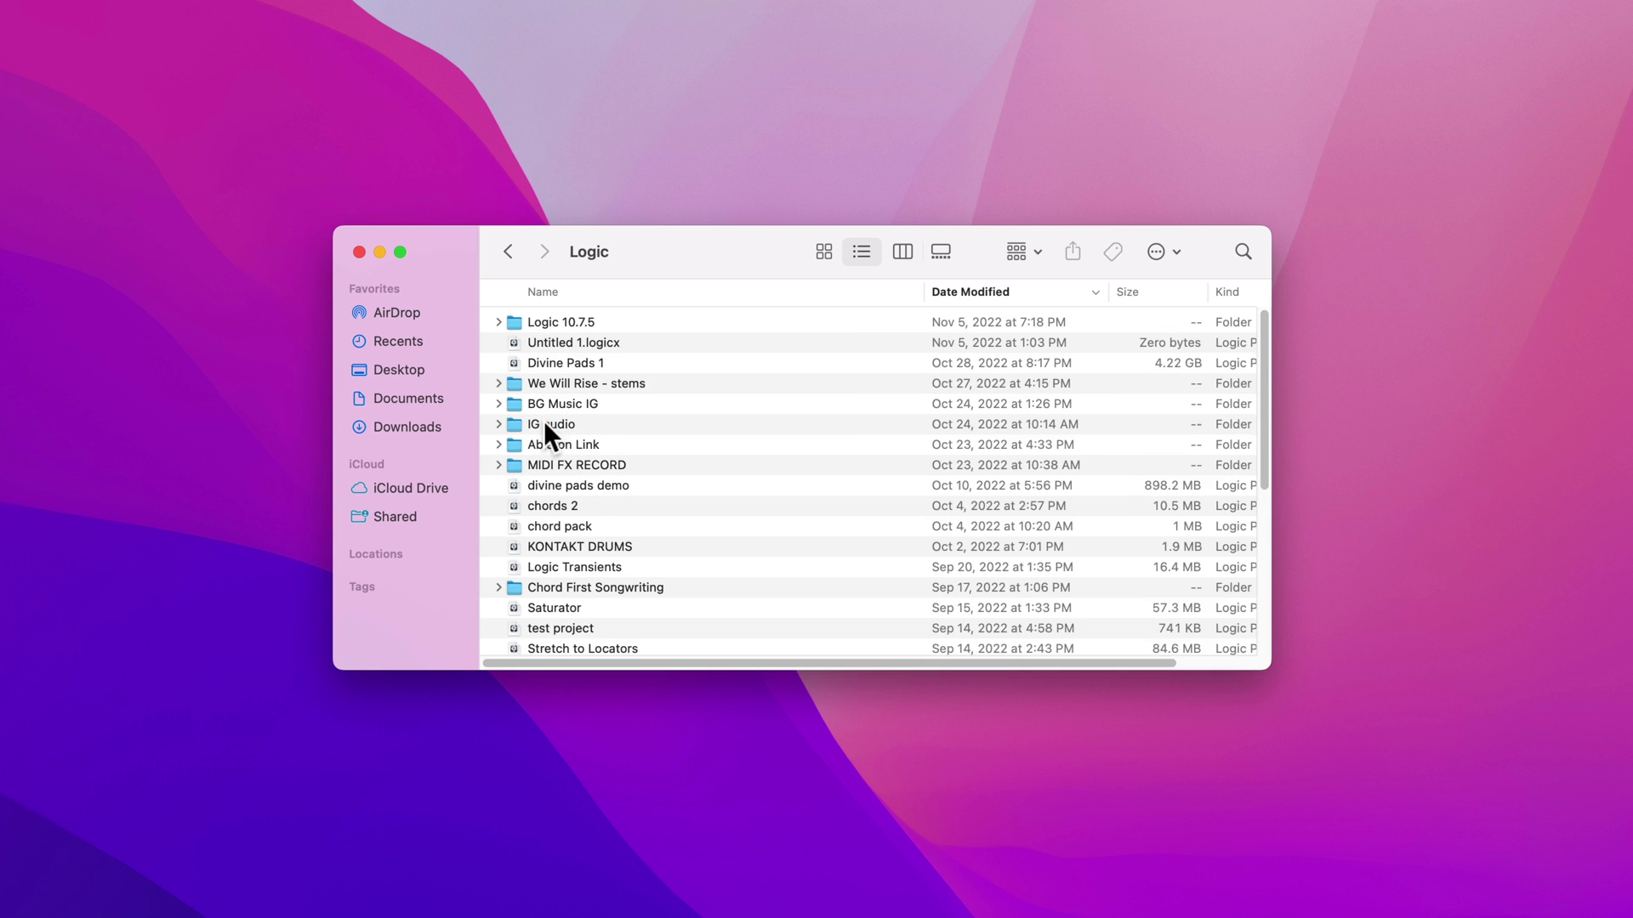
- Add the Logic folder to sidebar Favorites, reopen it there, and enlarge the window
left_click(505, 248)
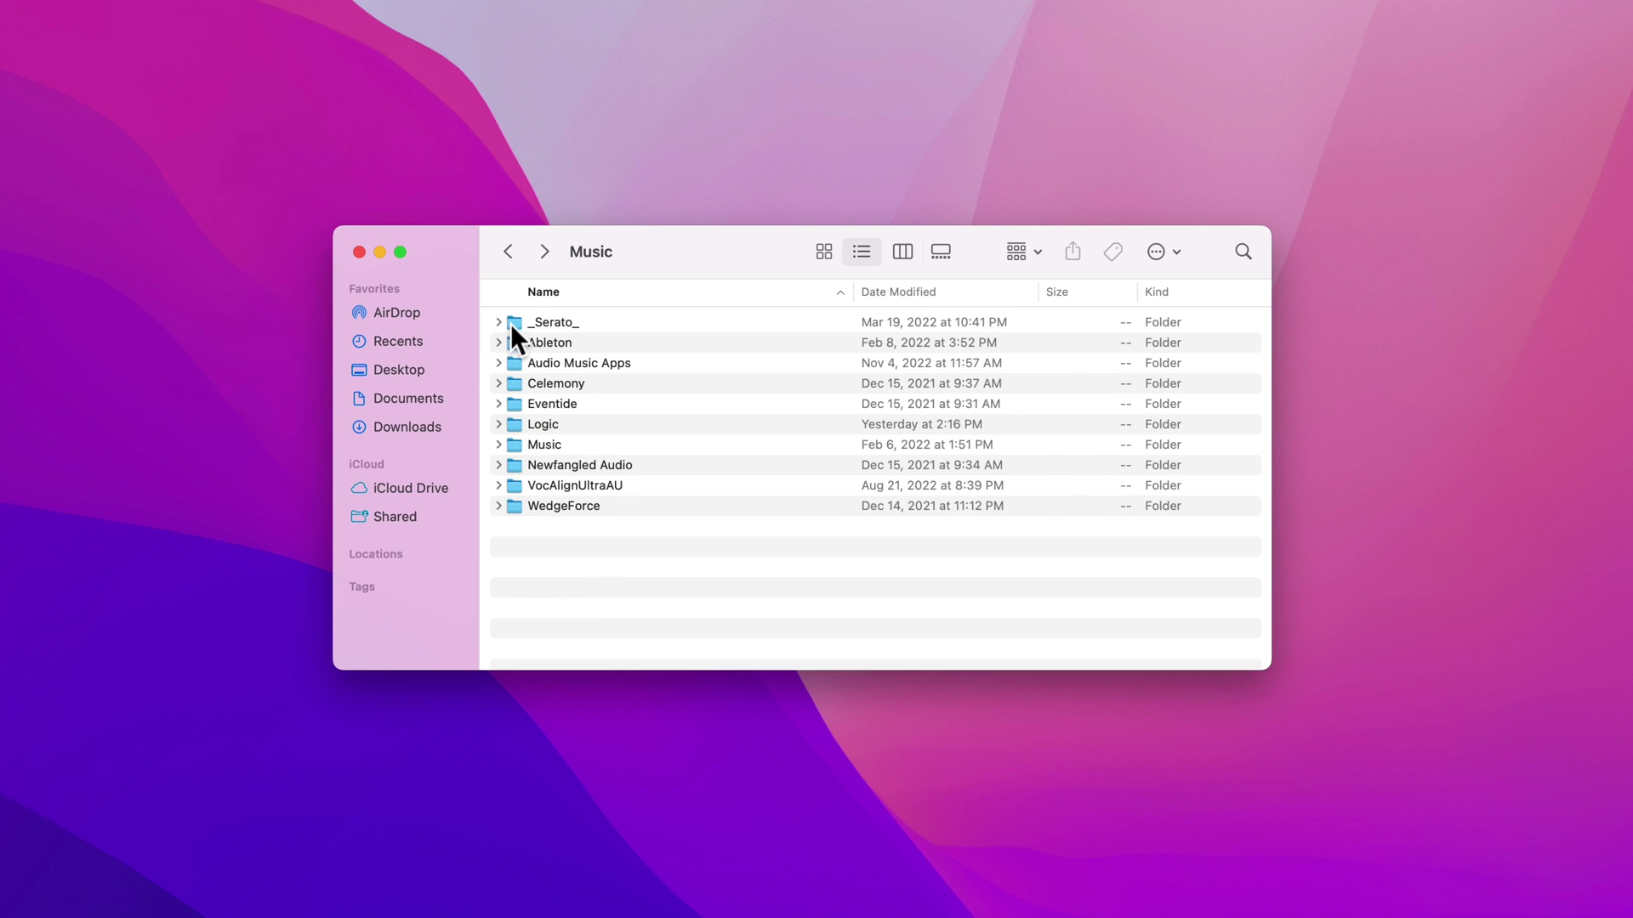
left_click(537, 418)
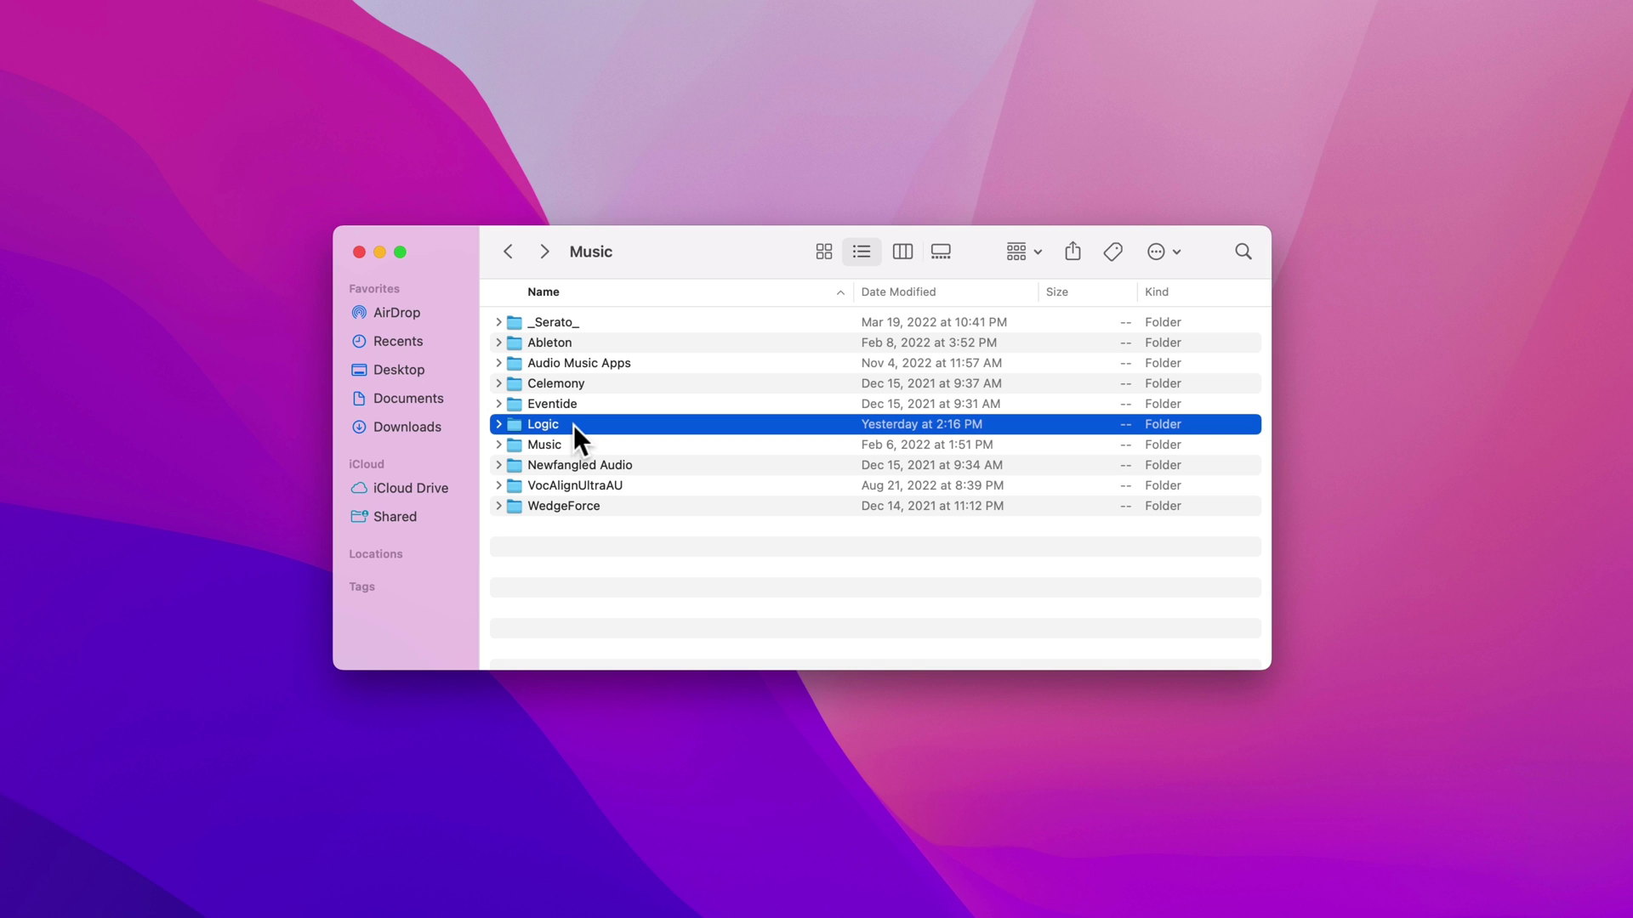
left_click_drag(573, 425, 426, 442)
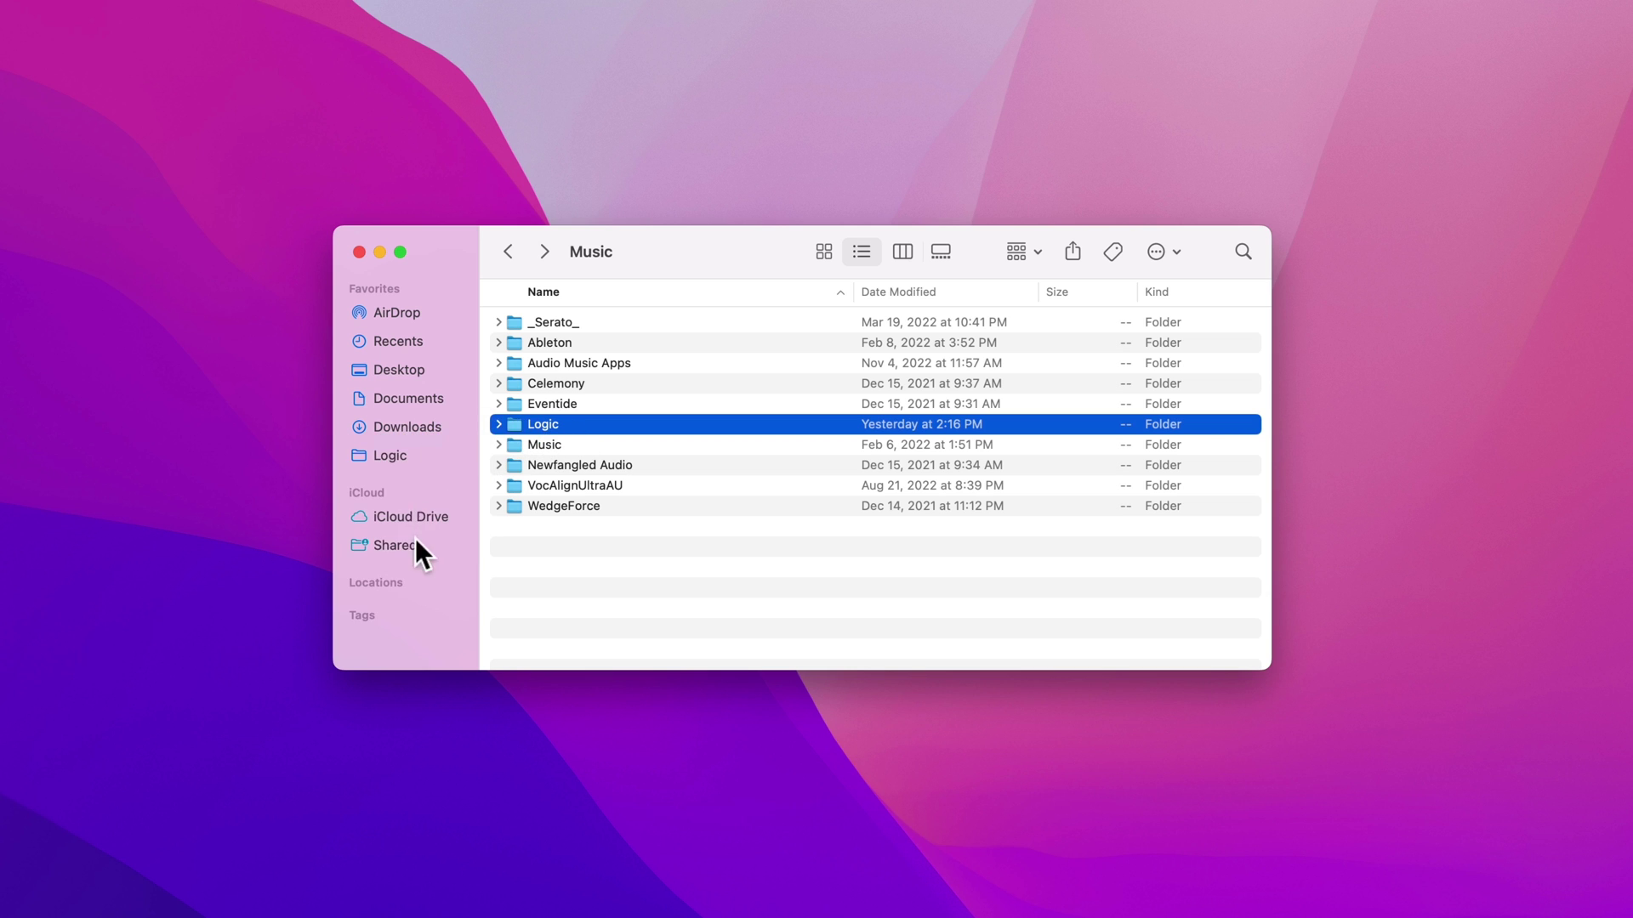
left_click(391, 455)
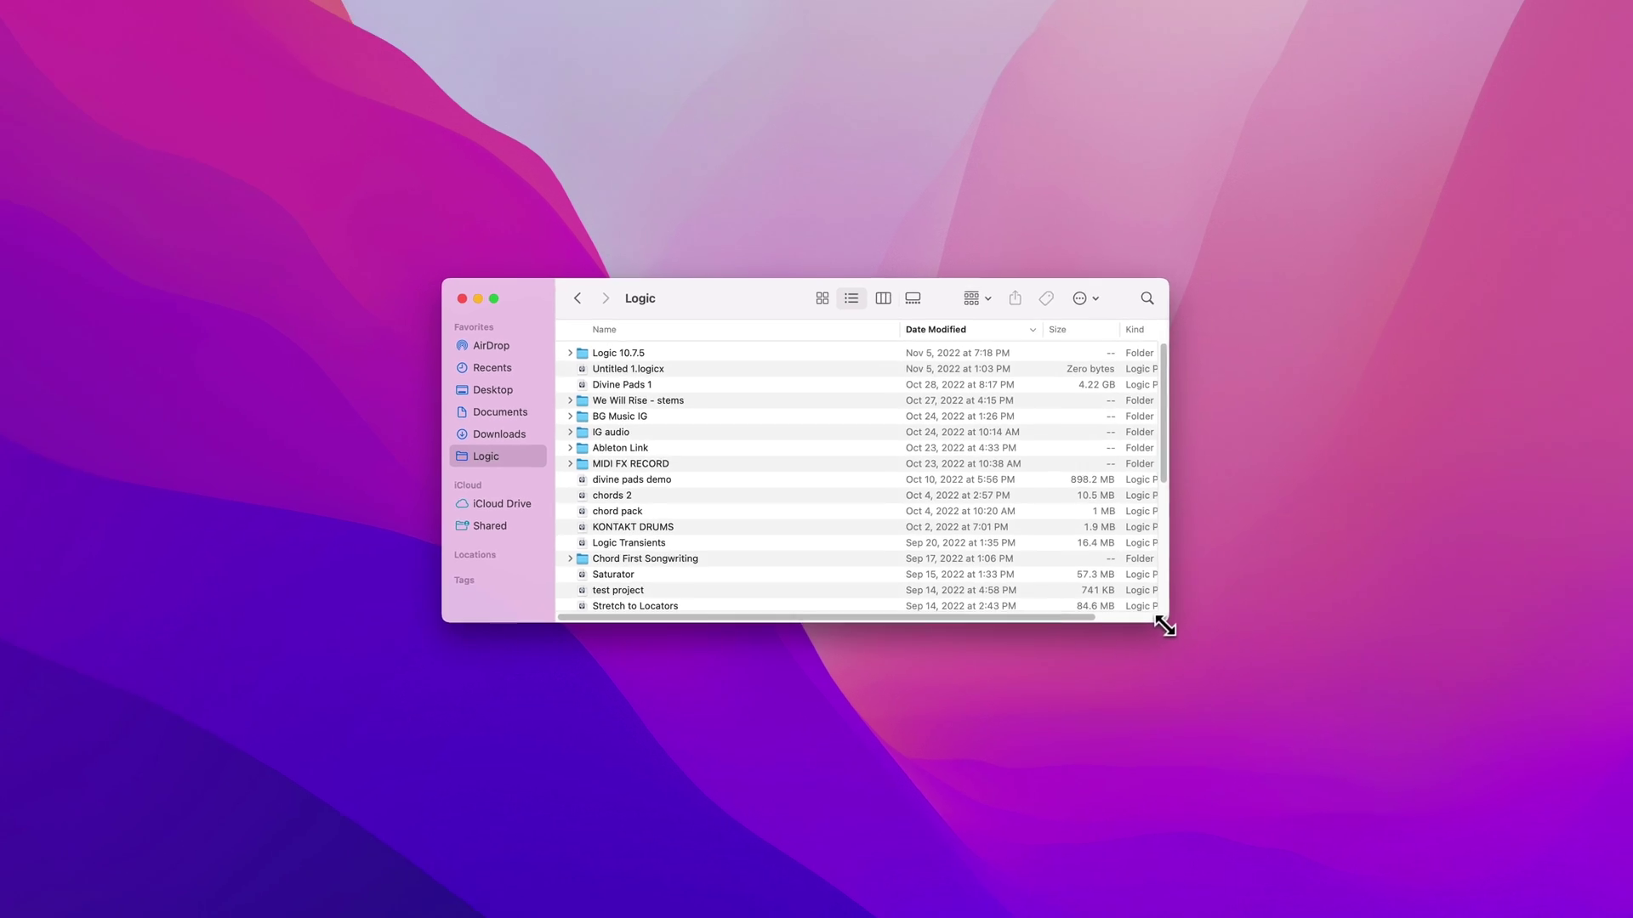
left_click_drag(1270, 669, 1190, 863)
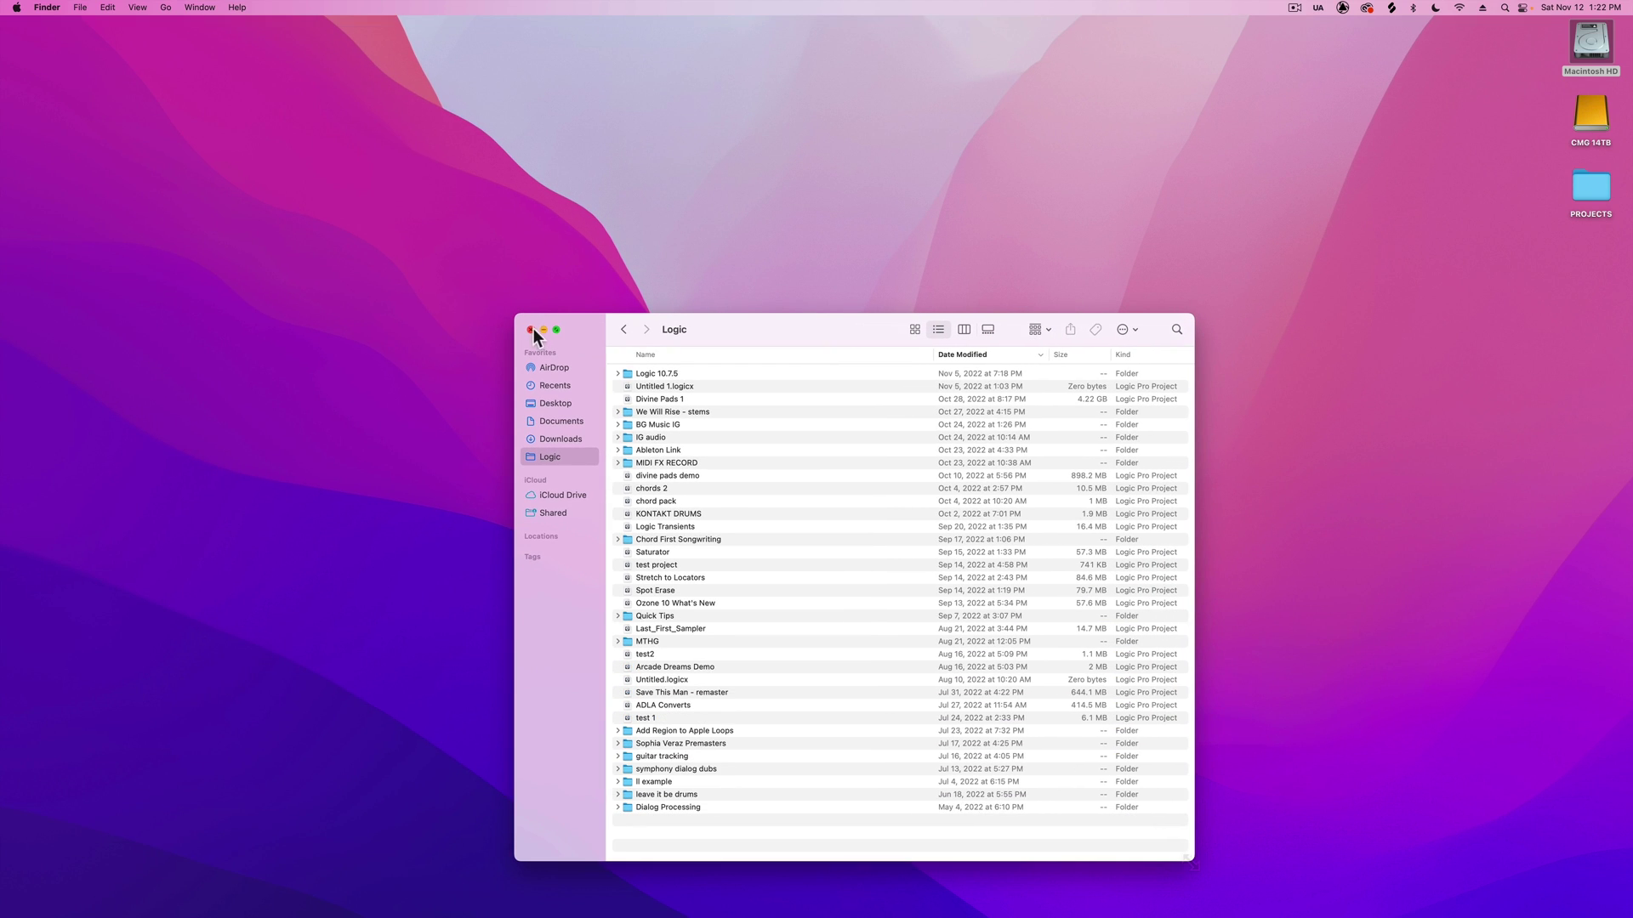
left_click(531, 330)
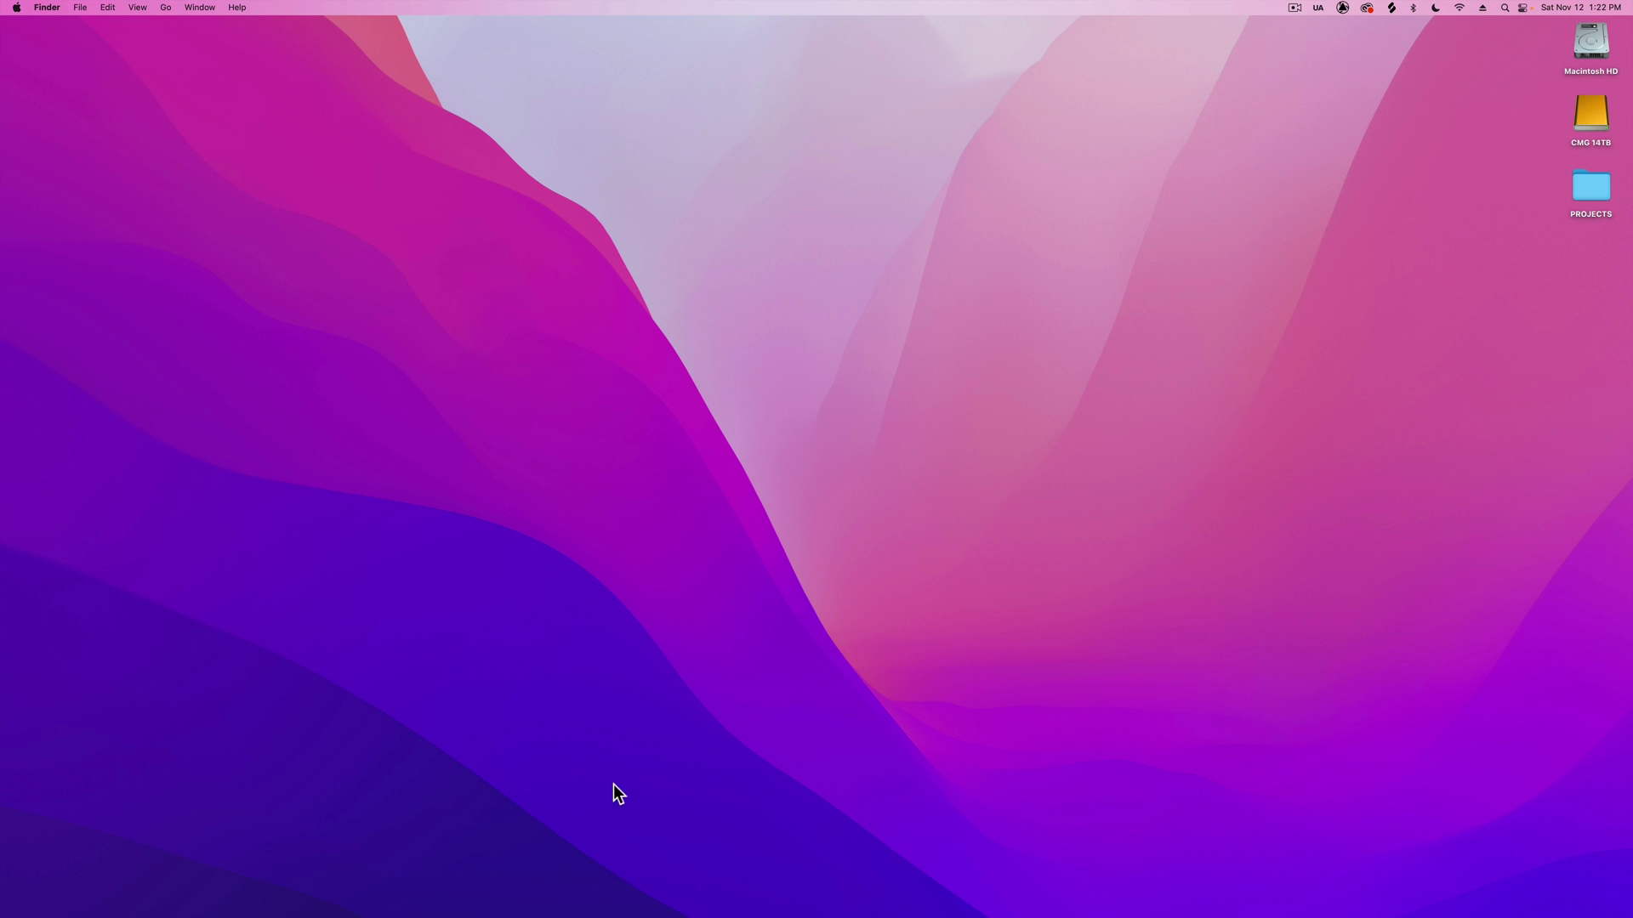
- Launch Logic Pro from the Dock and browse the chooser's Recent and New Project lists
mouse_move(638, 911)
left_click(528, 897)
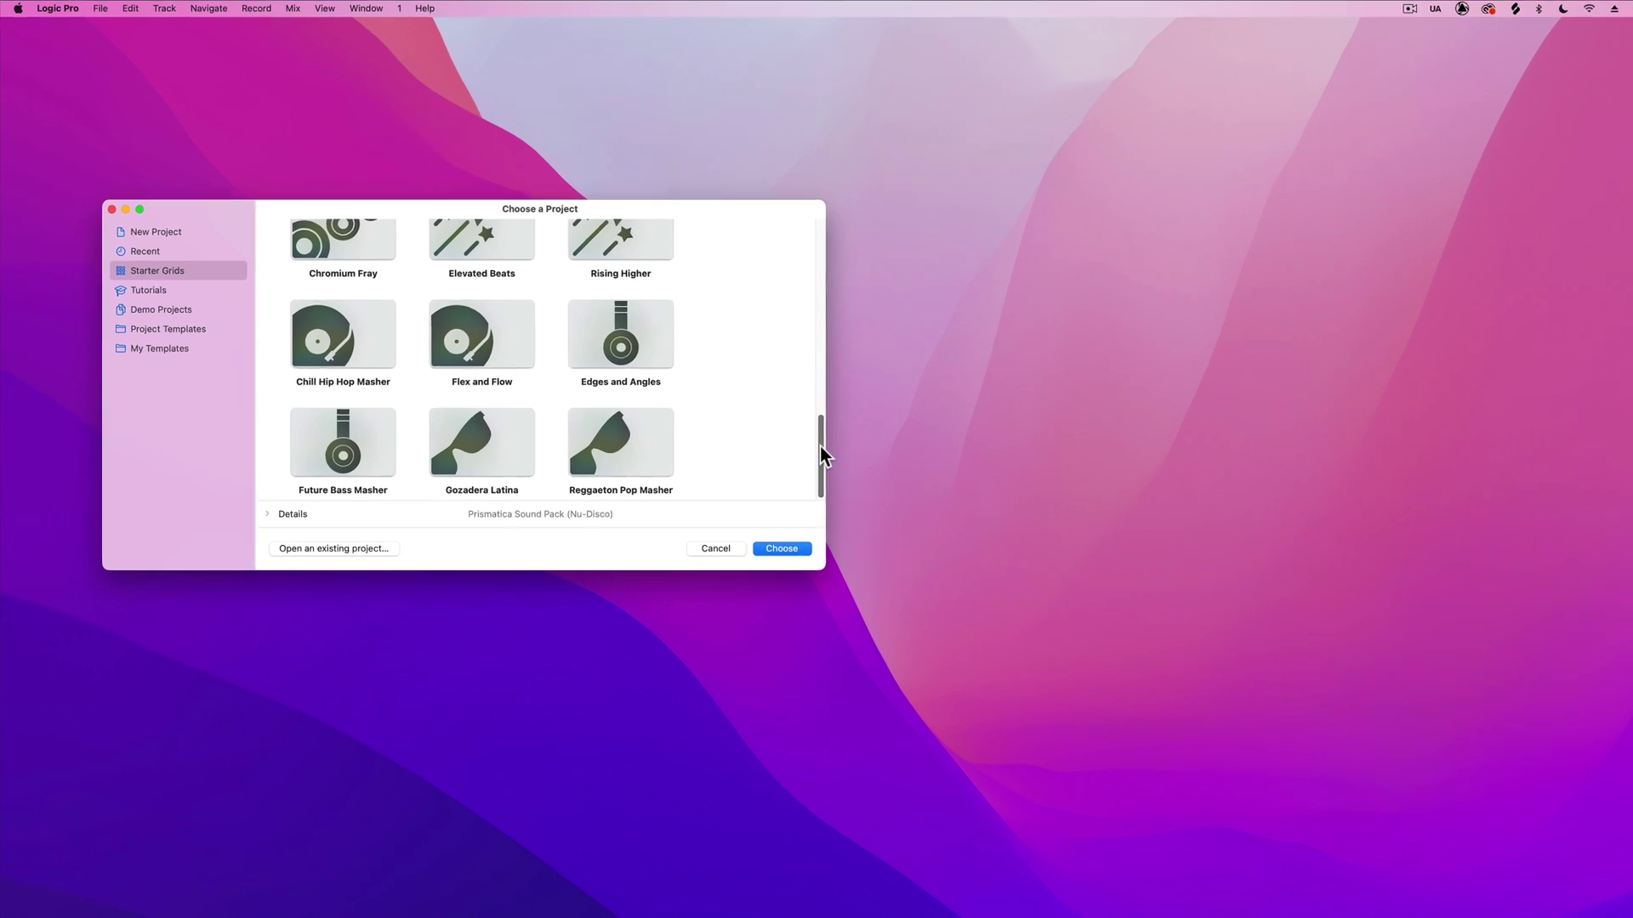
left_click_drag(753, 412, 752, 212)
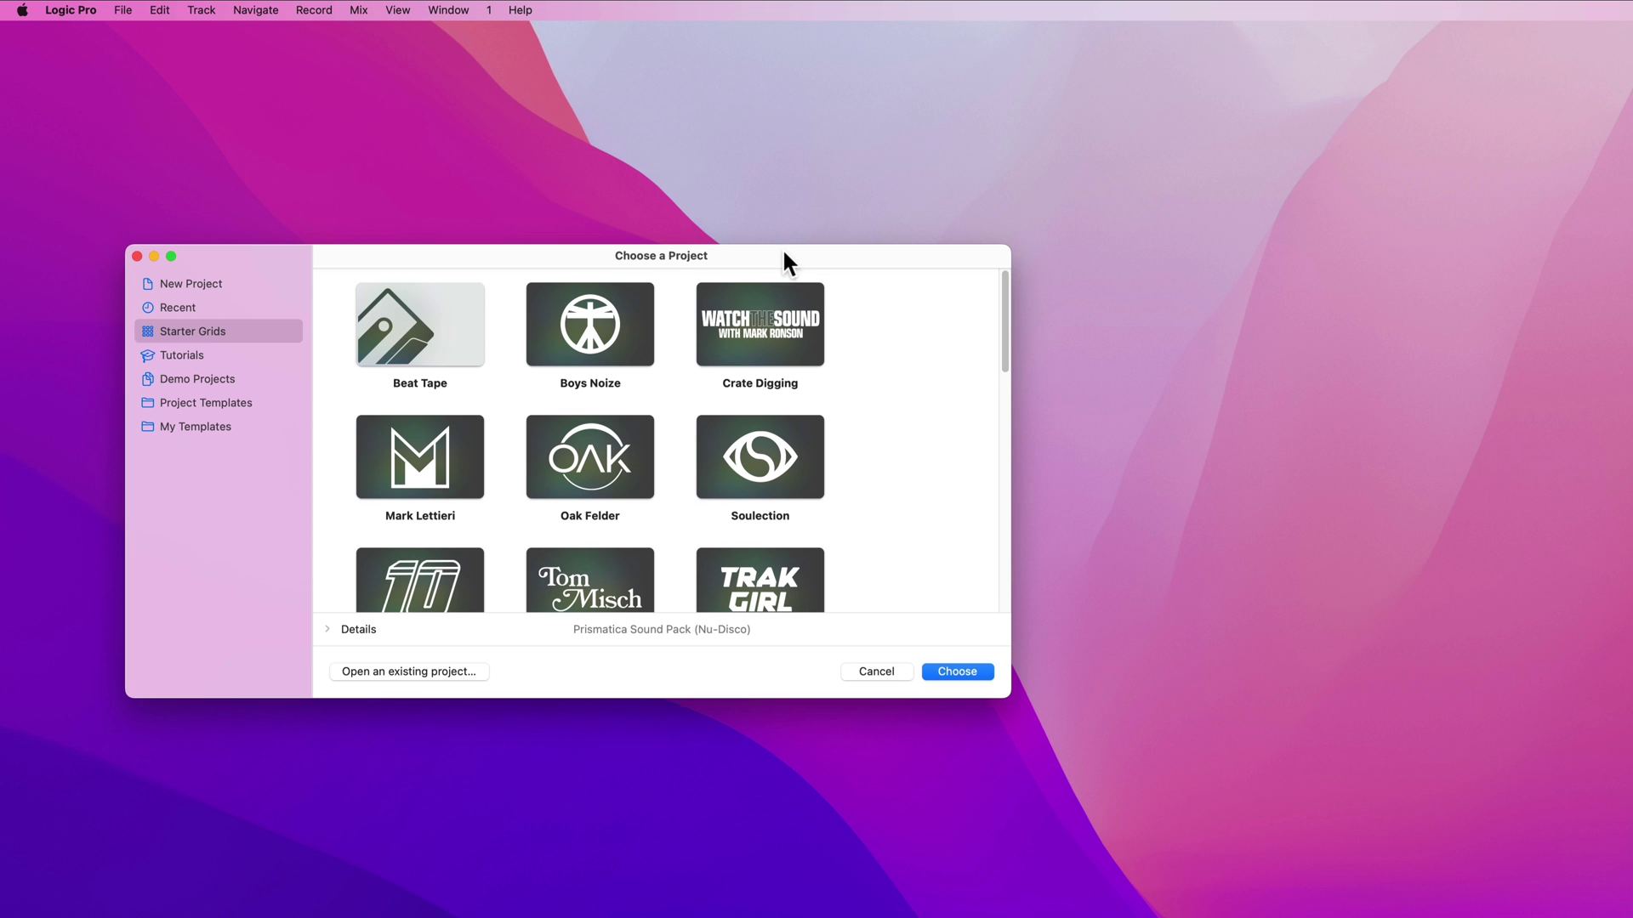
left_click_drag(782, 248, 802, 144)
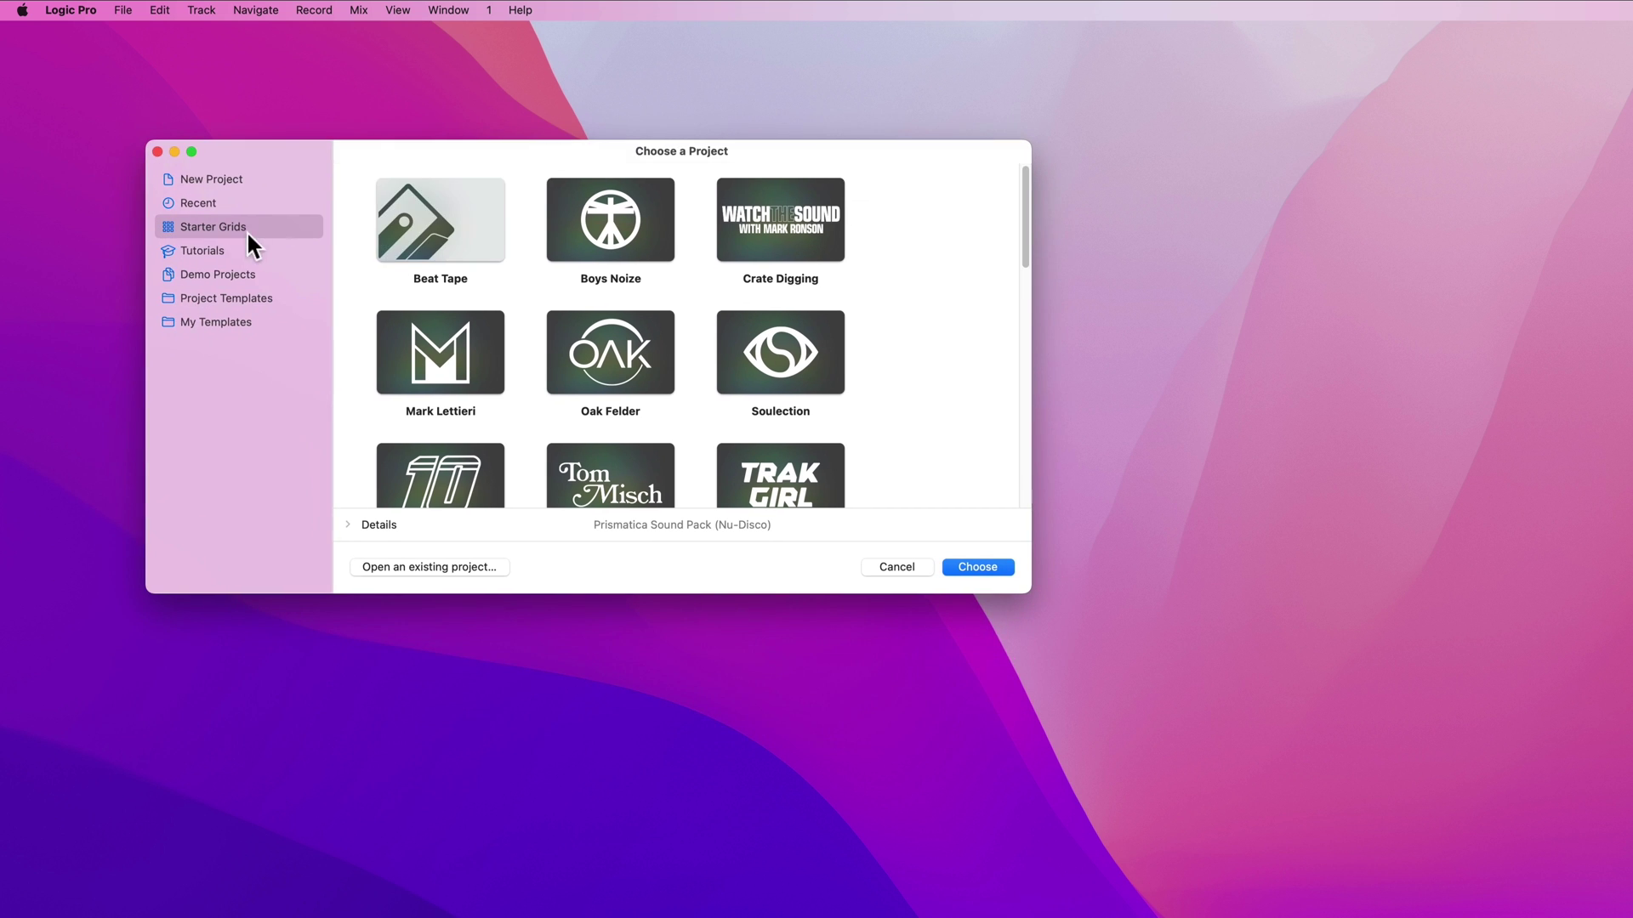
left_click(243, 200)
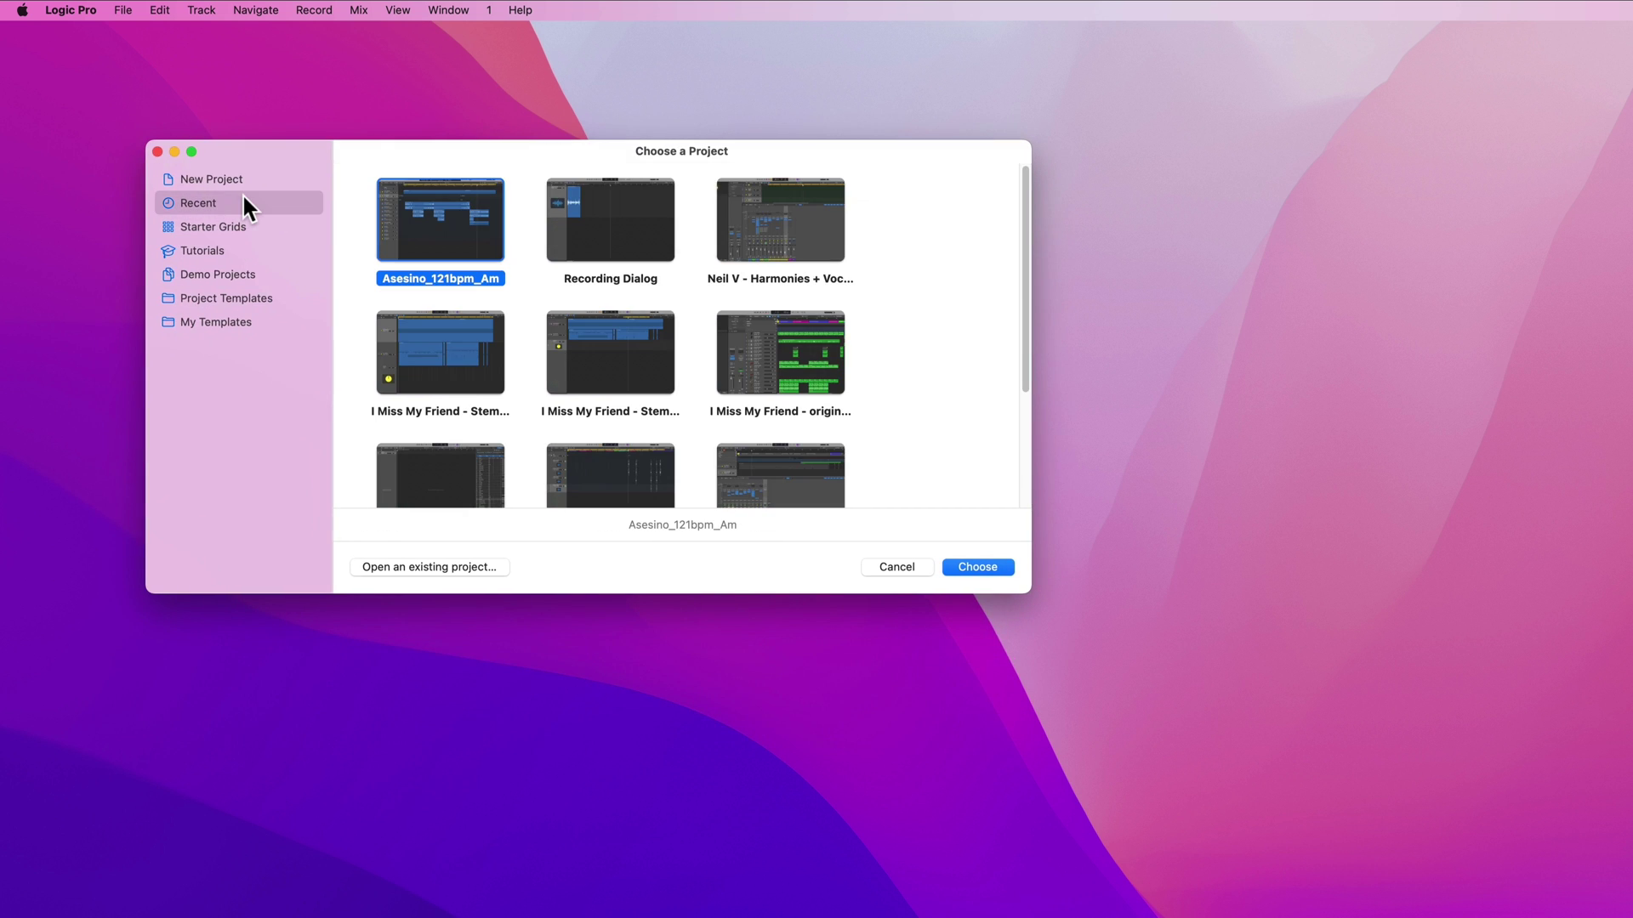
left_click(248, 180)
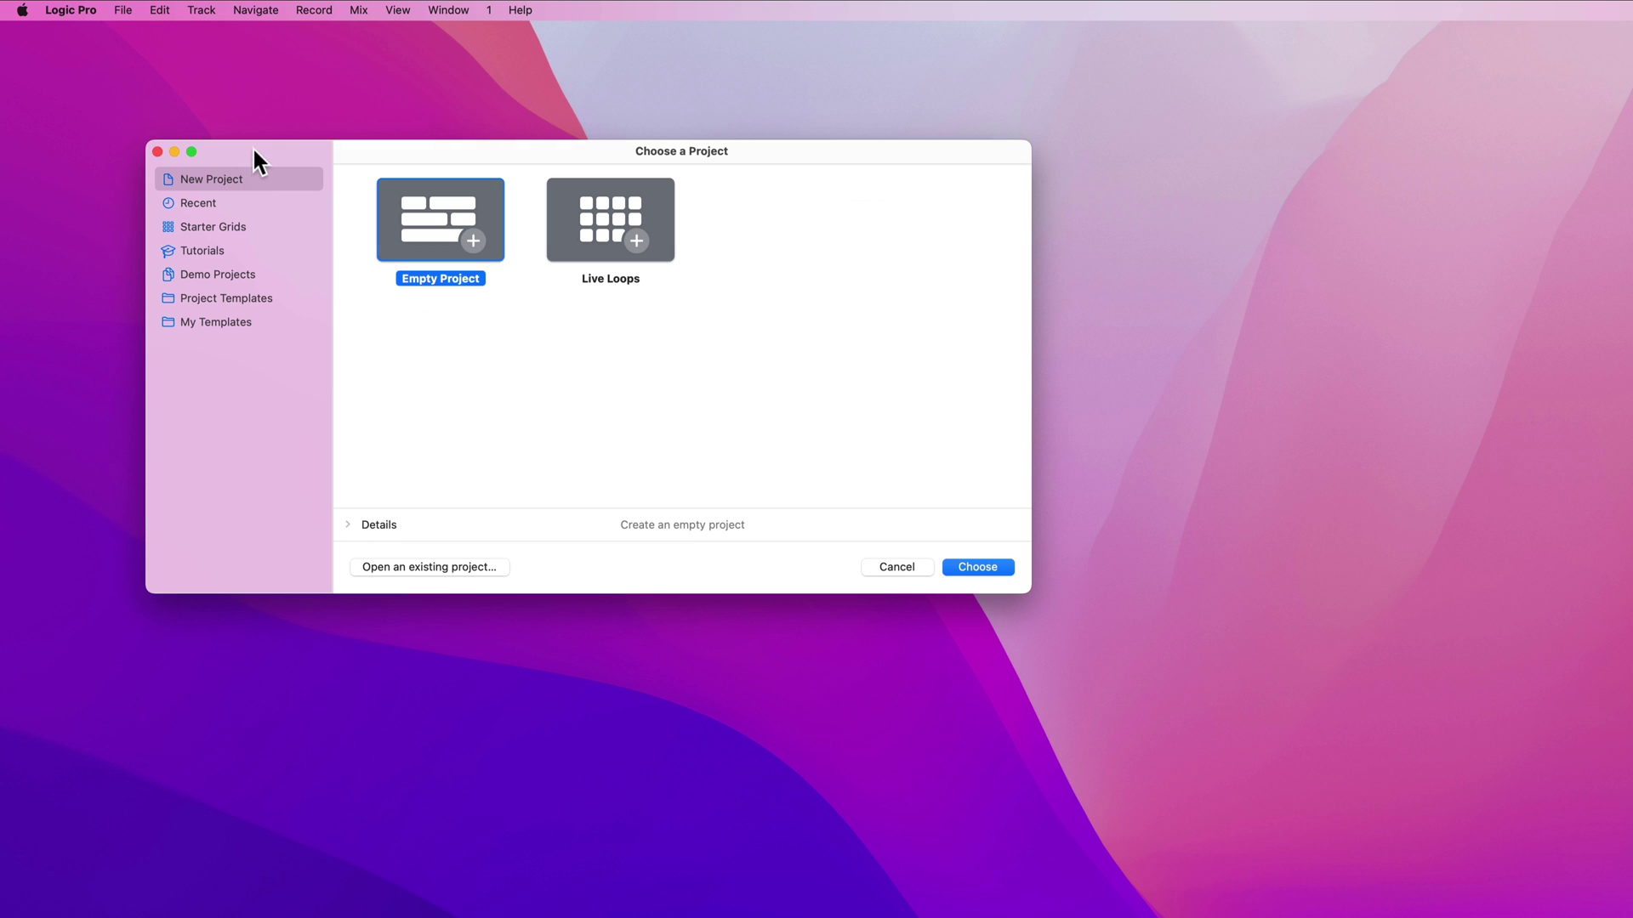
- Dismiss the project chooser and set General > Startup Action to Ask in Settings
left_click(156, 152)
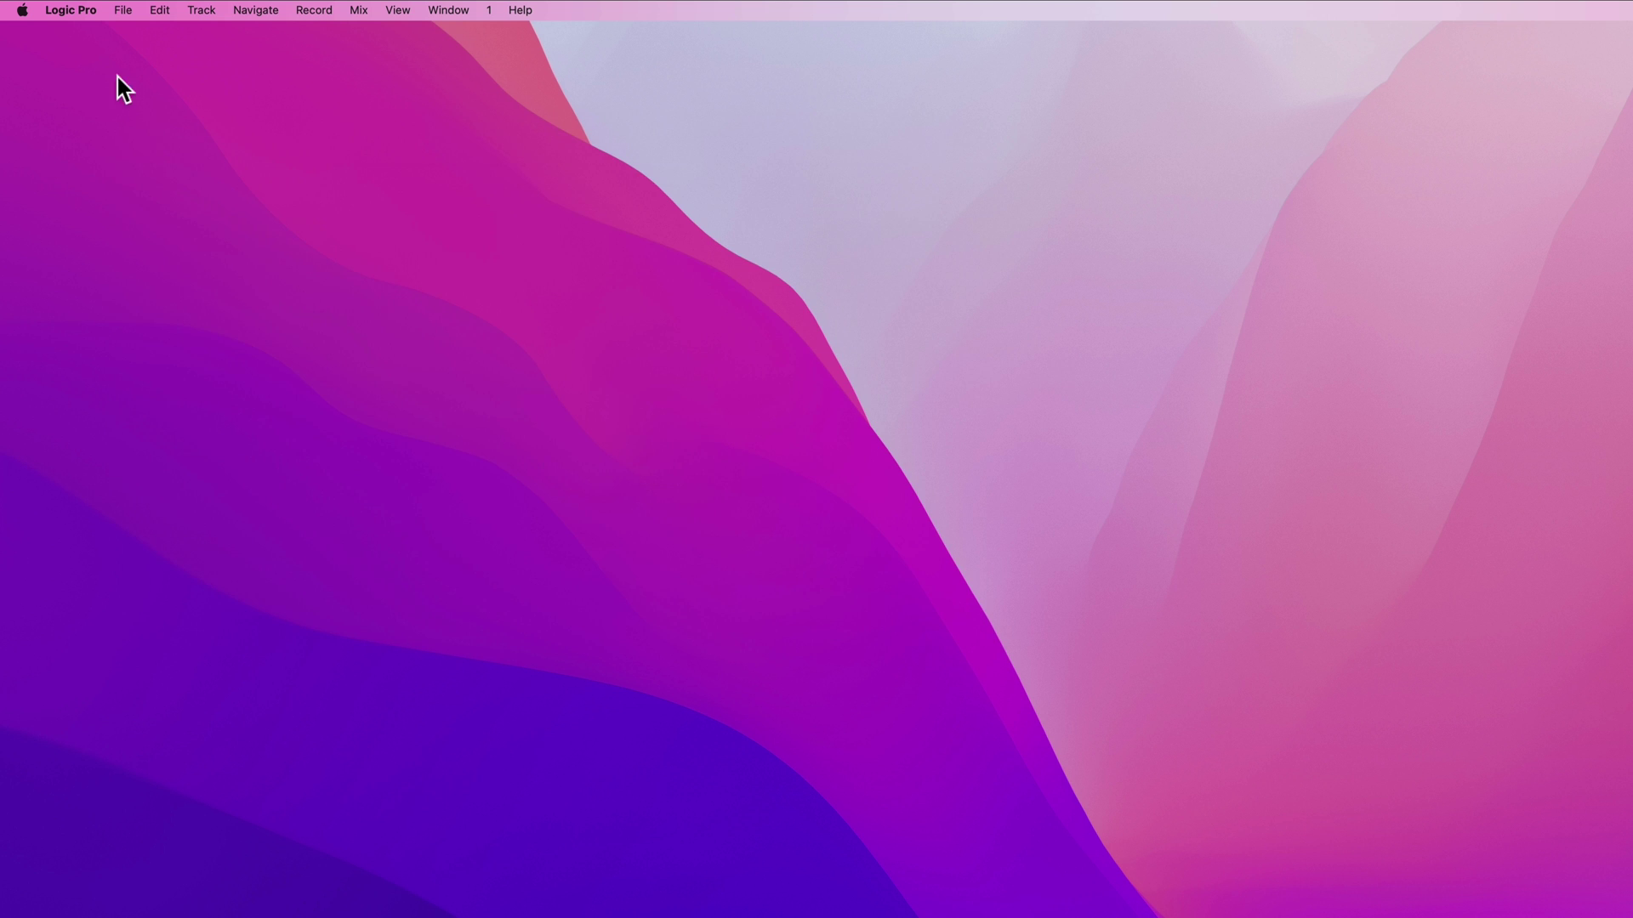
left_click(92, 13)
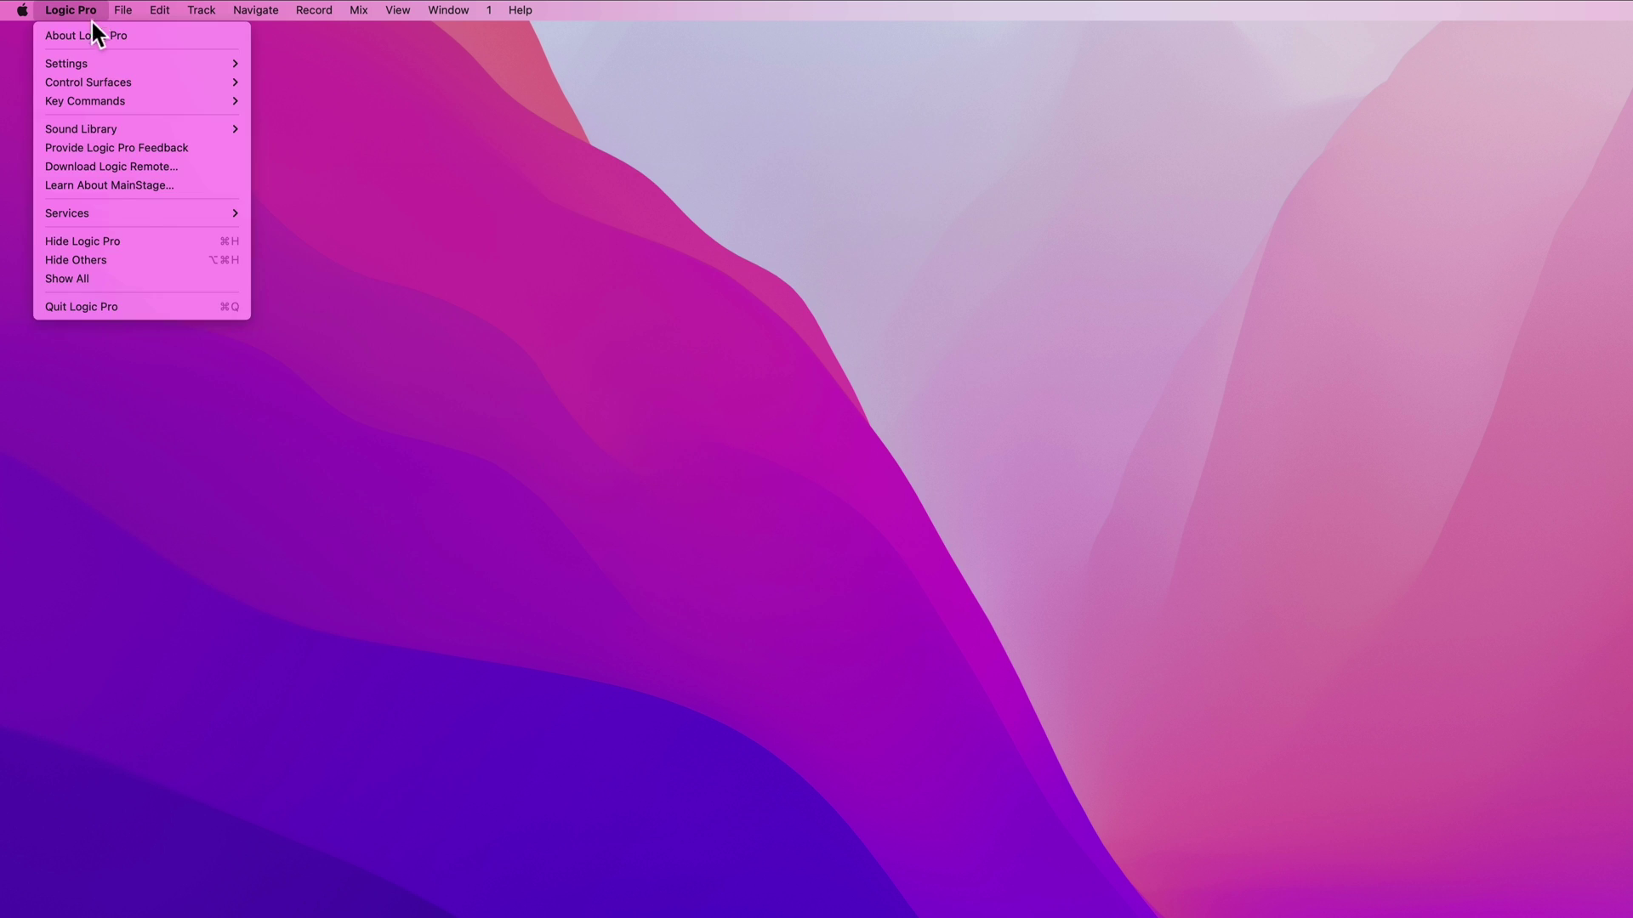
mouse_move(128, 63)
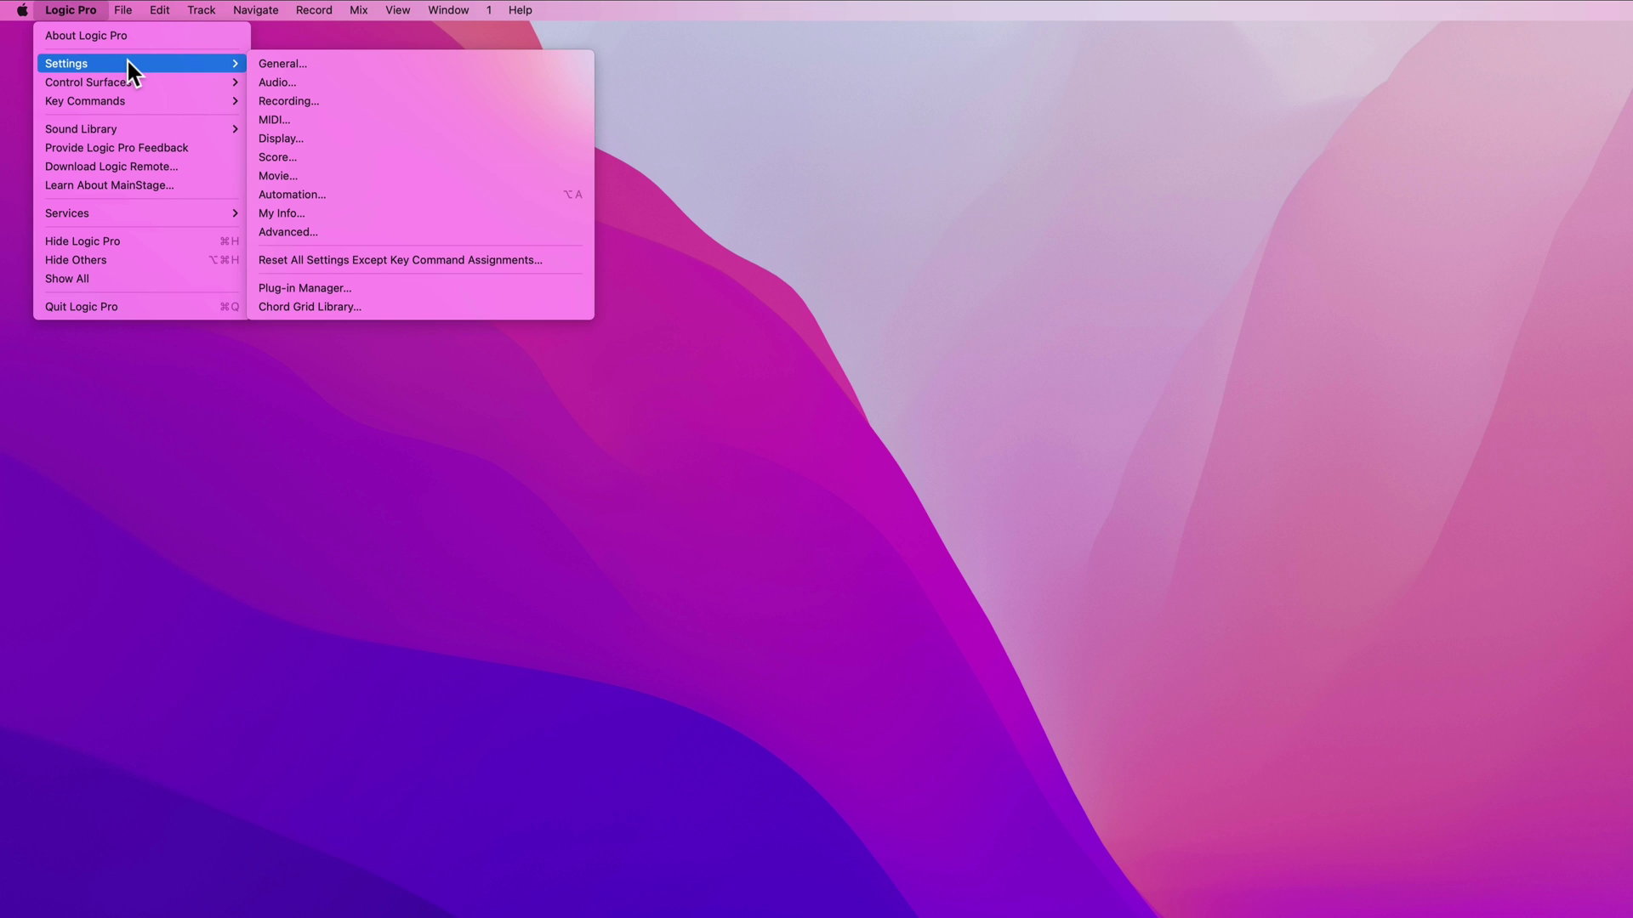
left_click(267, 63)
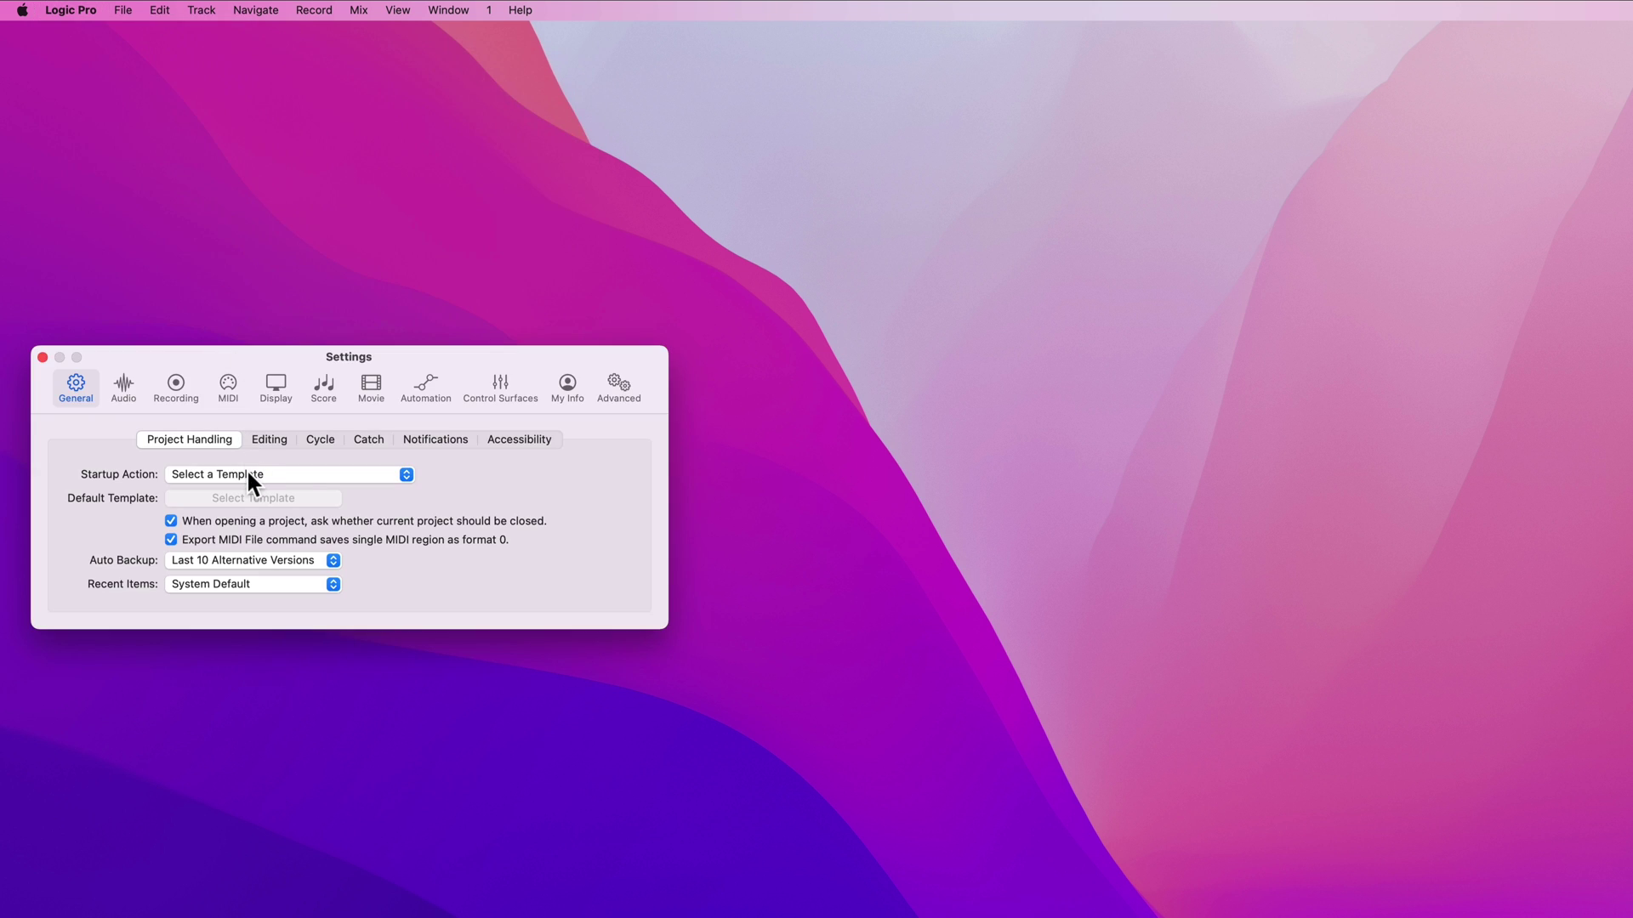
left_click(298, 474)
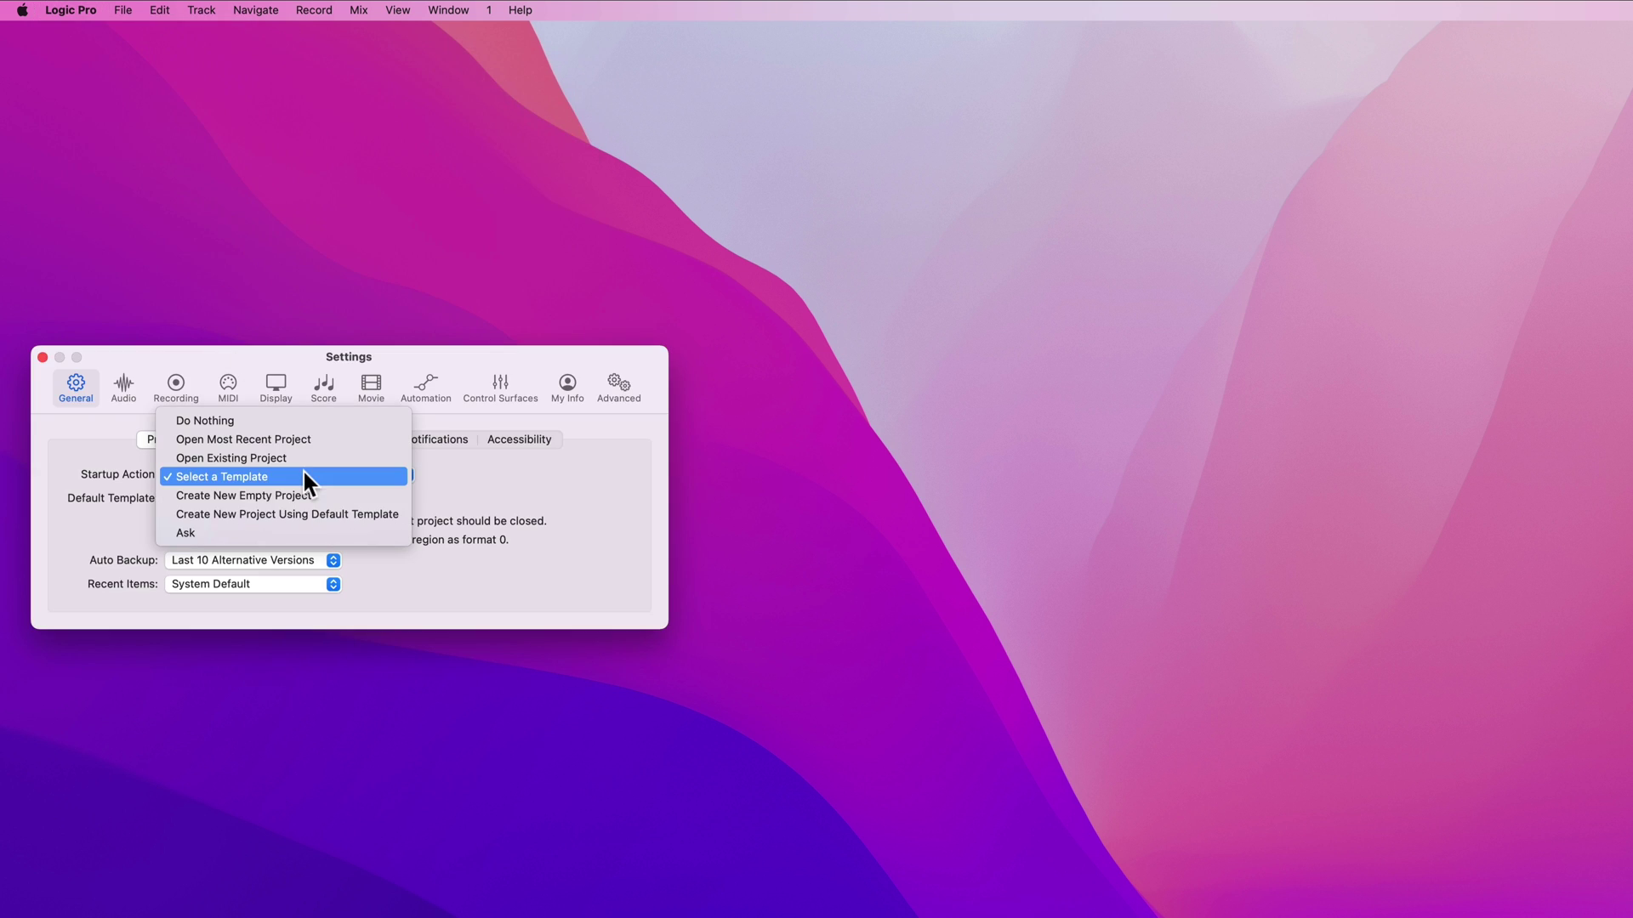
left_click(290, 527)
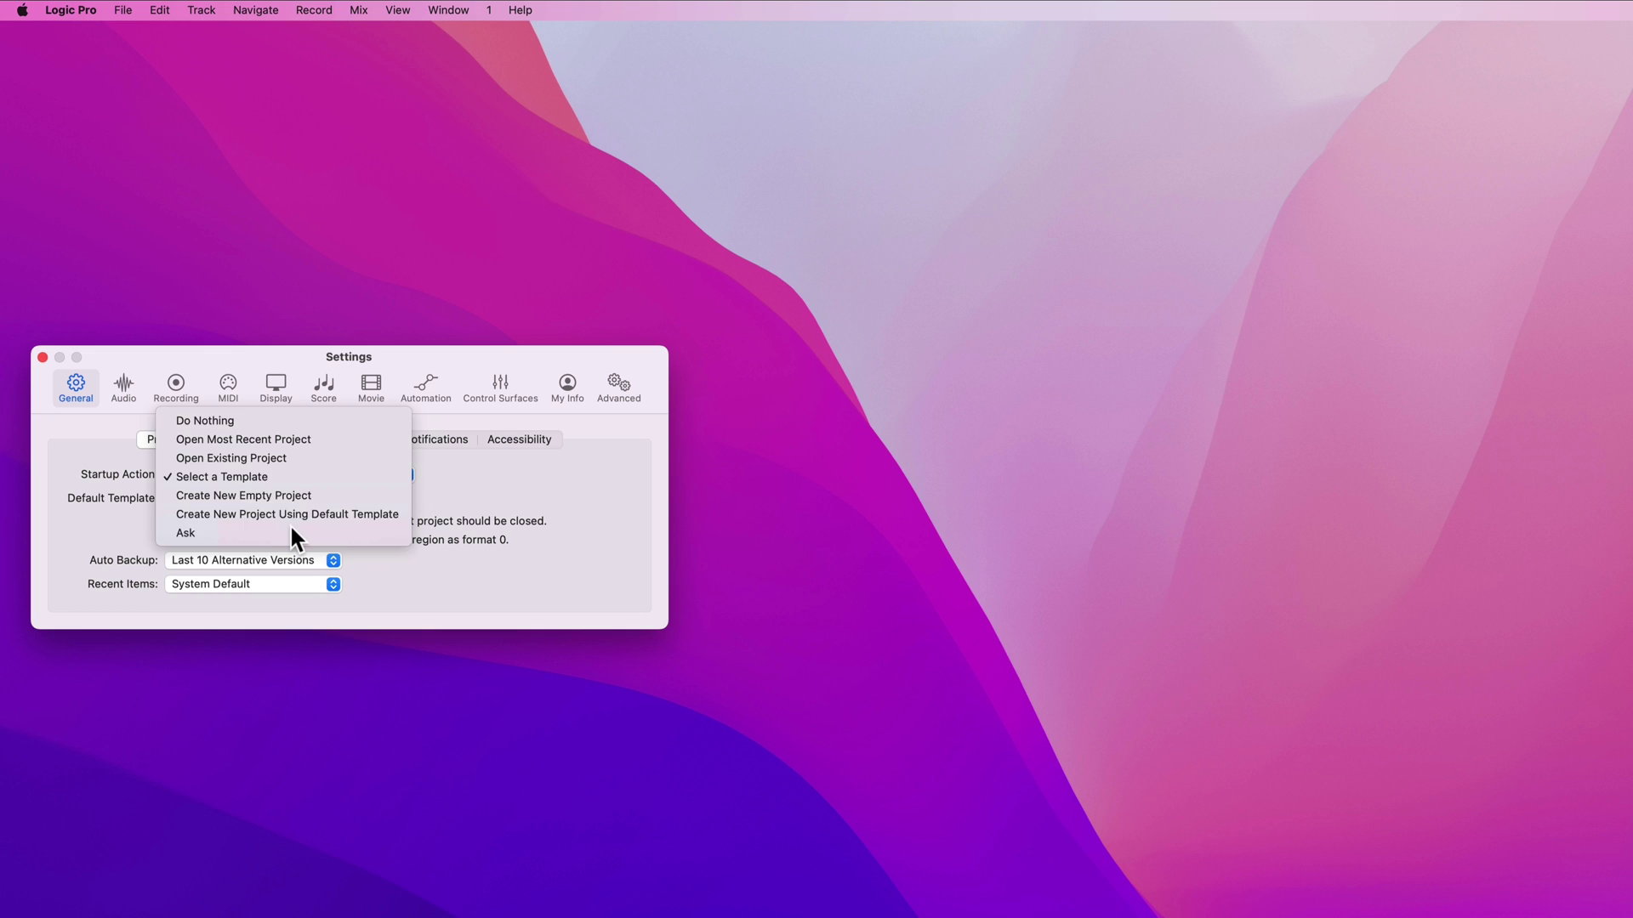
left_click(42, 357)
- Quit and relaunch Logic Pro, creating an empty project with a Software Instrument track
left_click(72, 10)
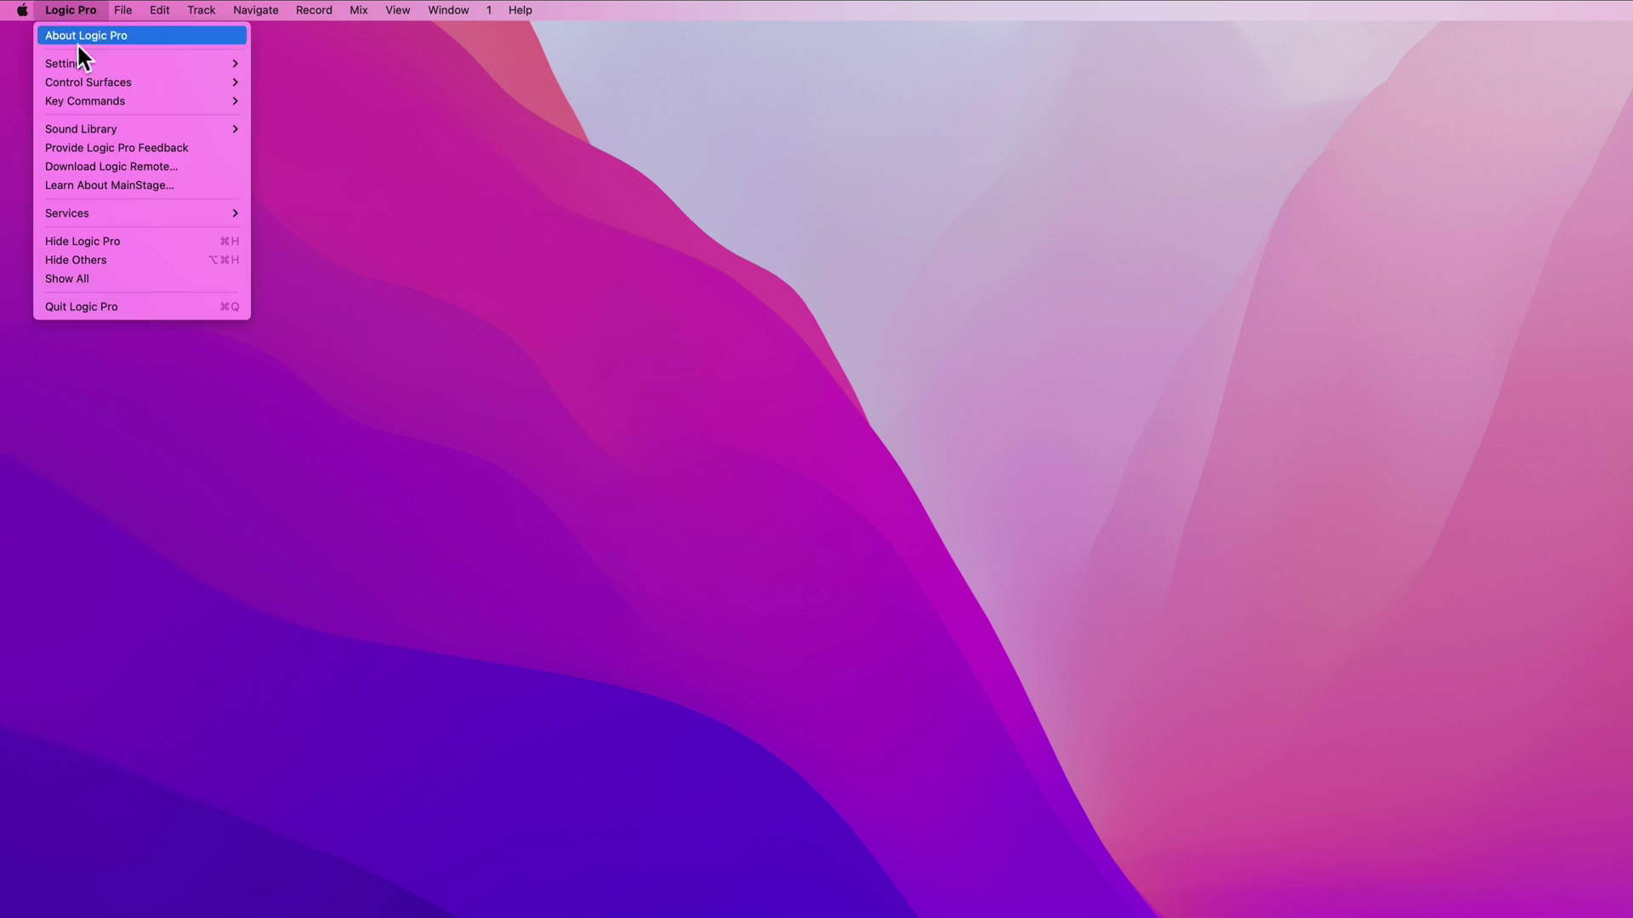
left_click(165, 308)
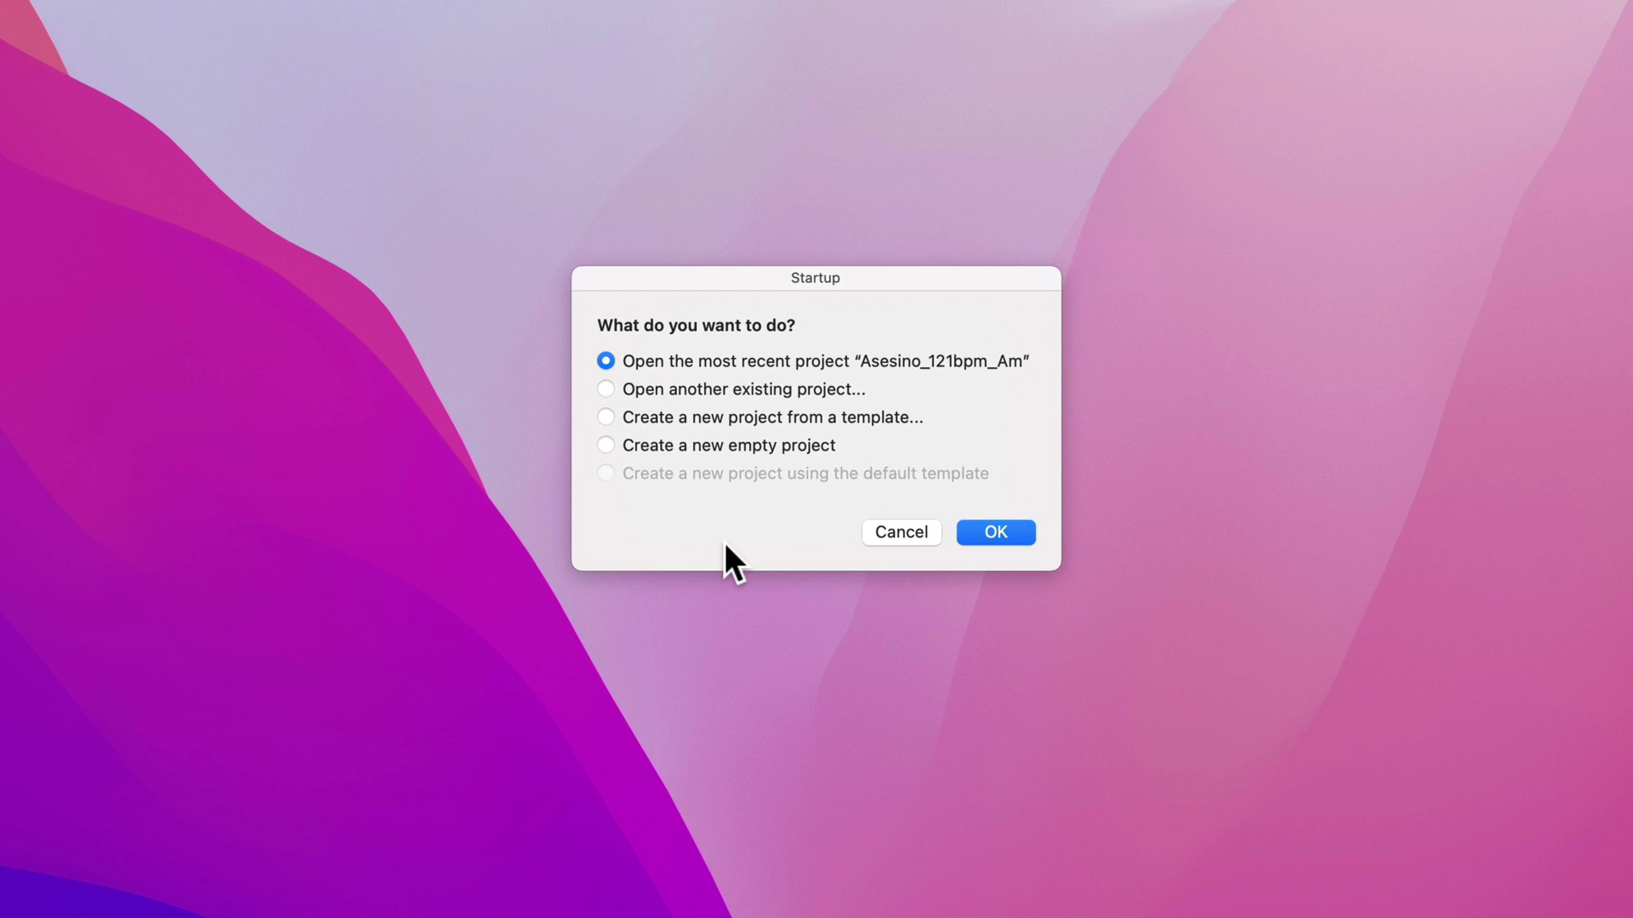
left_click(714, 442)
left_click(1014, 535)
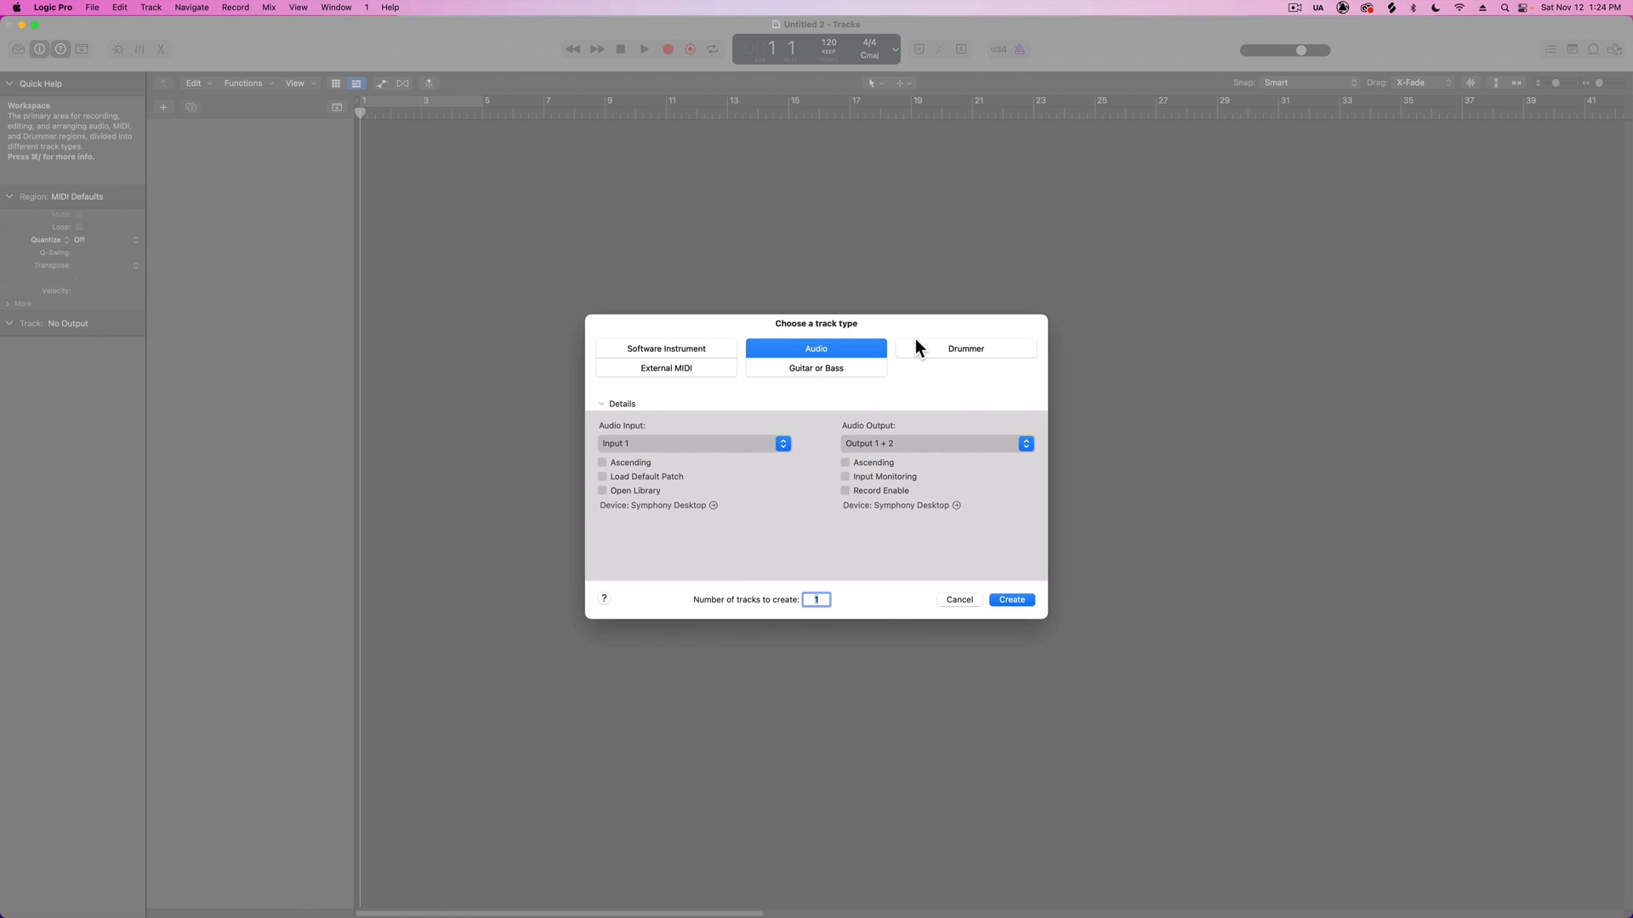
key("Left")
key("Return")
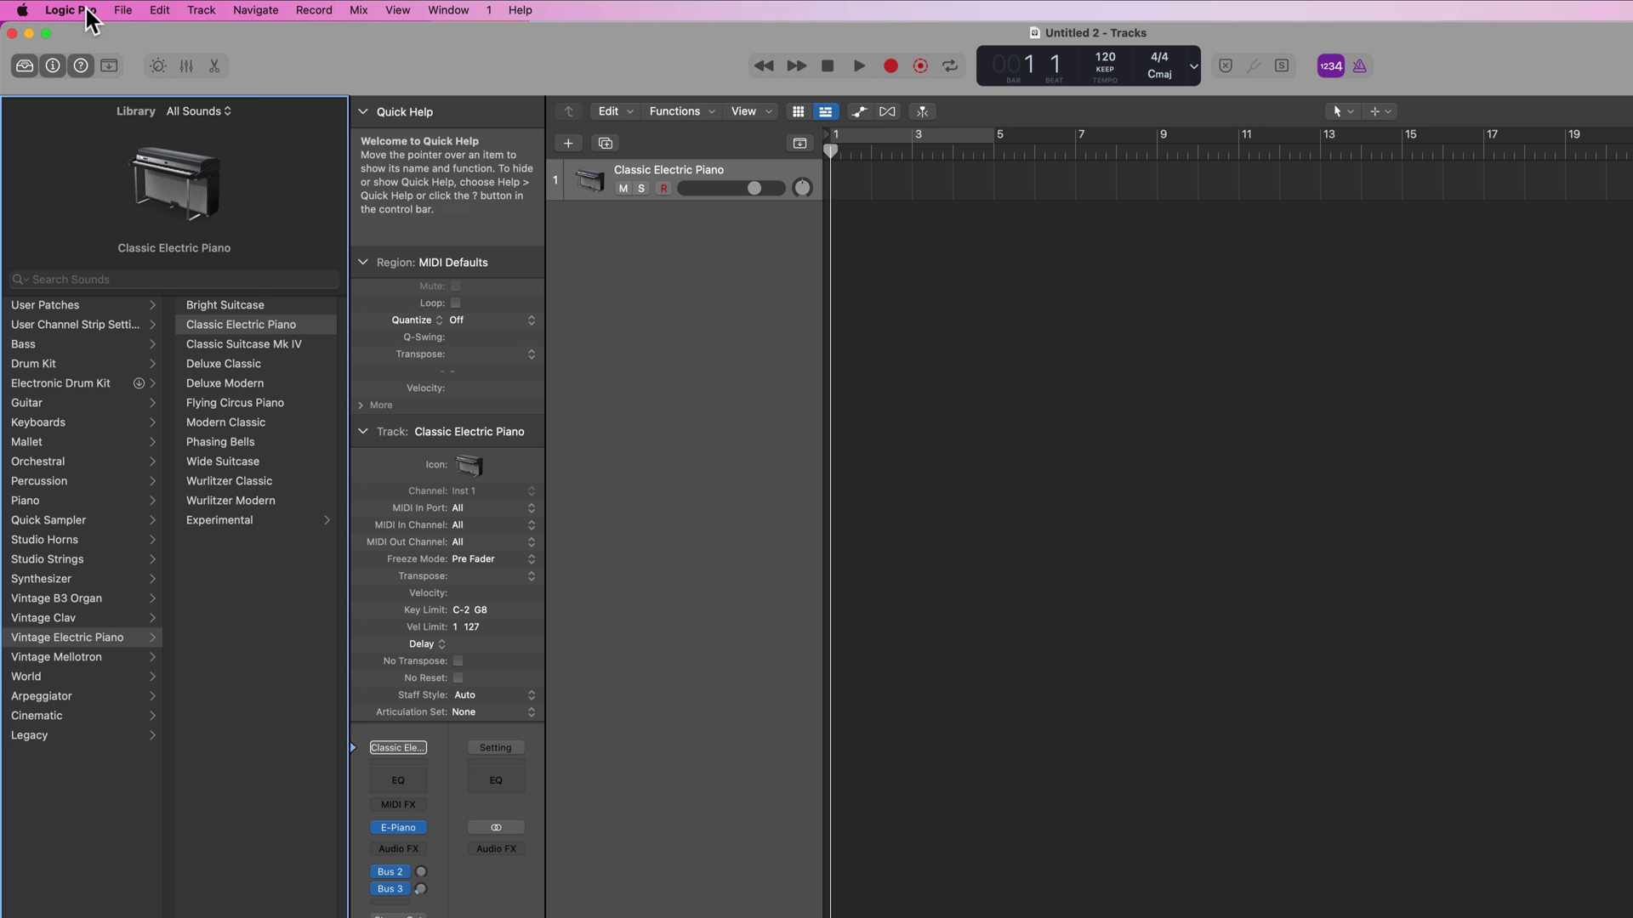
- Check Enable Complete Features in Logic Pro's Advanced settings, then close Settings
left_click(88, 11)
mouse_move(83, 67)
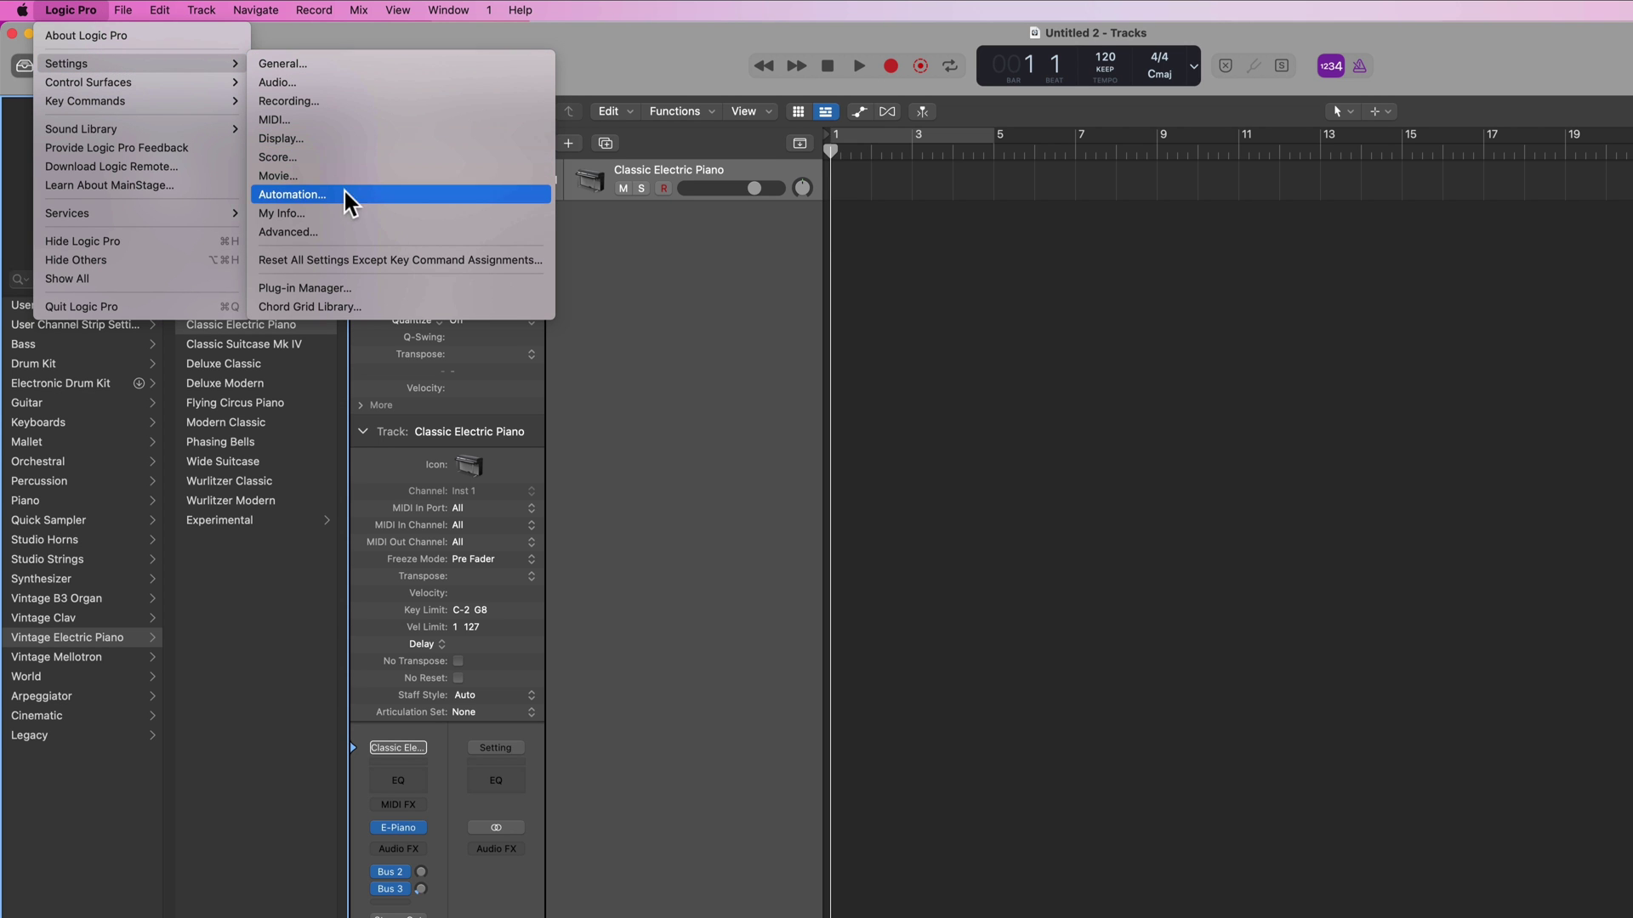
left_click(347, 233)
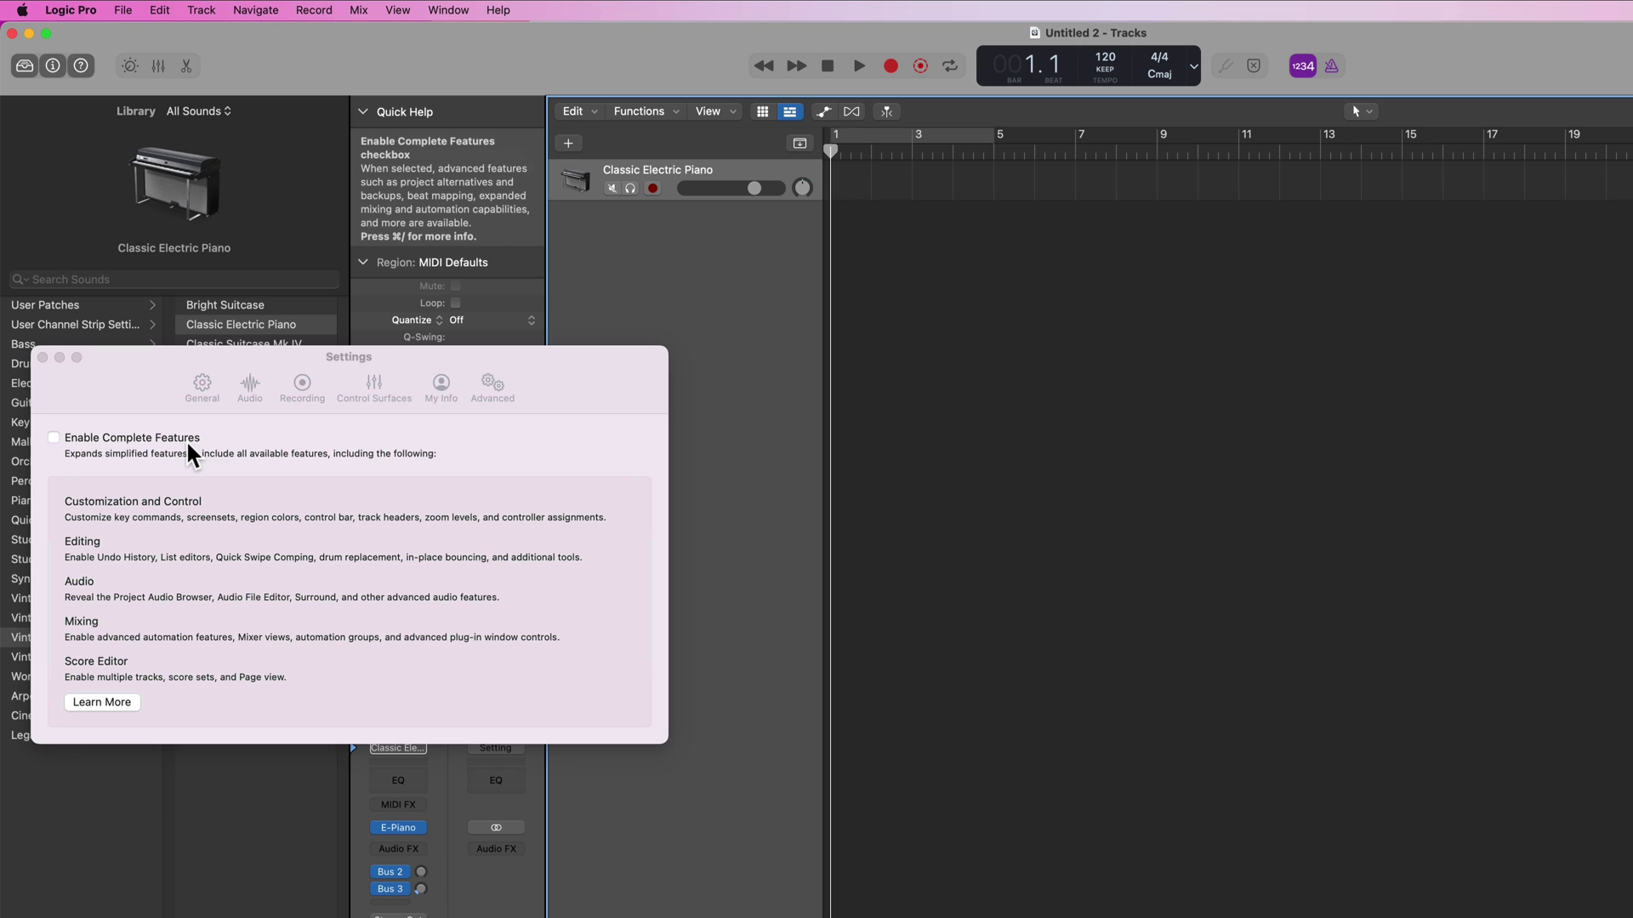
left_click(186, 437)
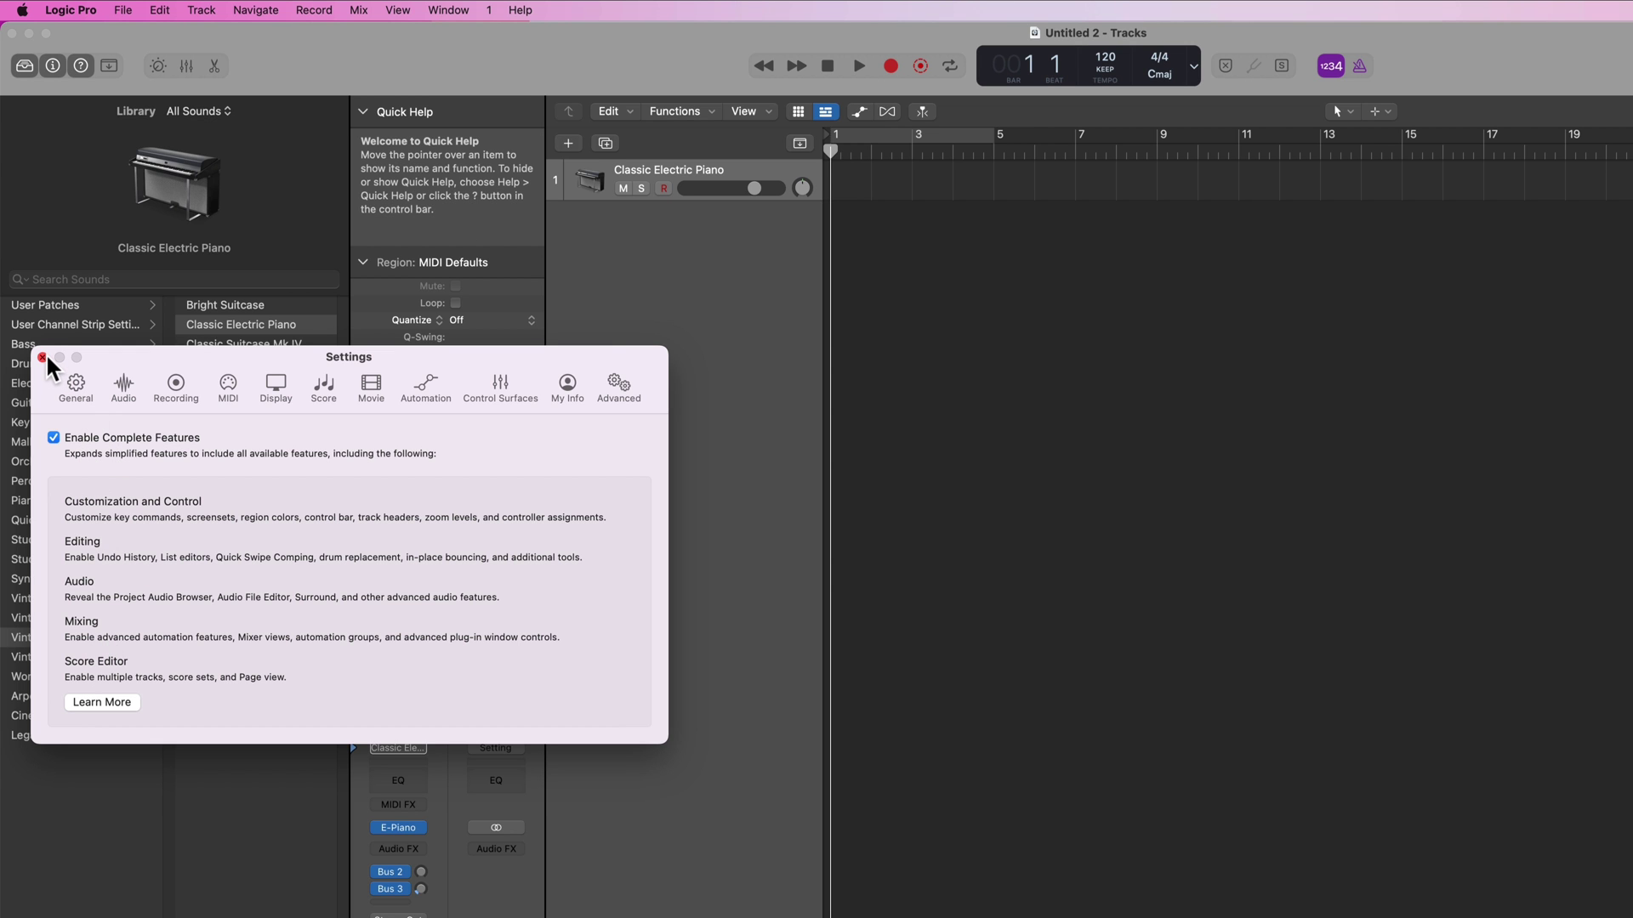
left_click(42, 357)
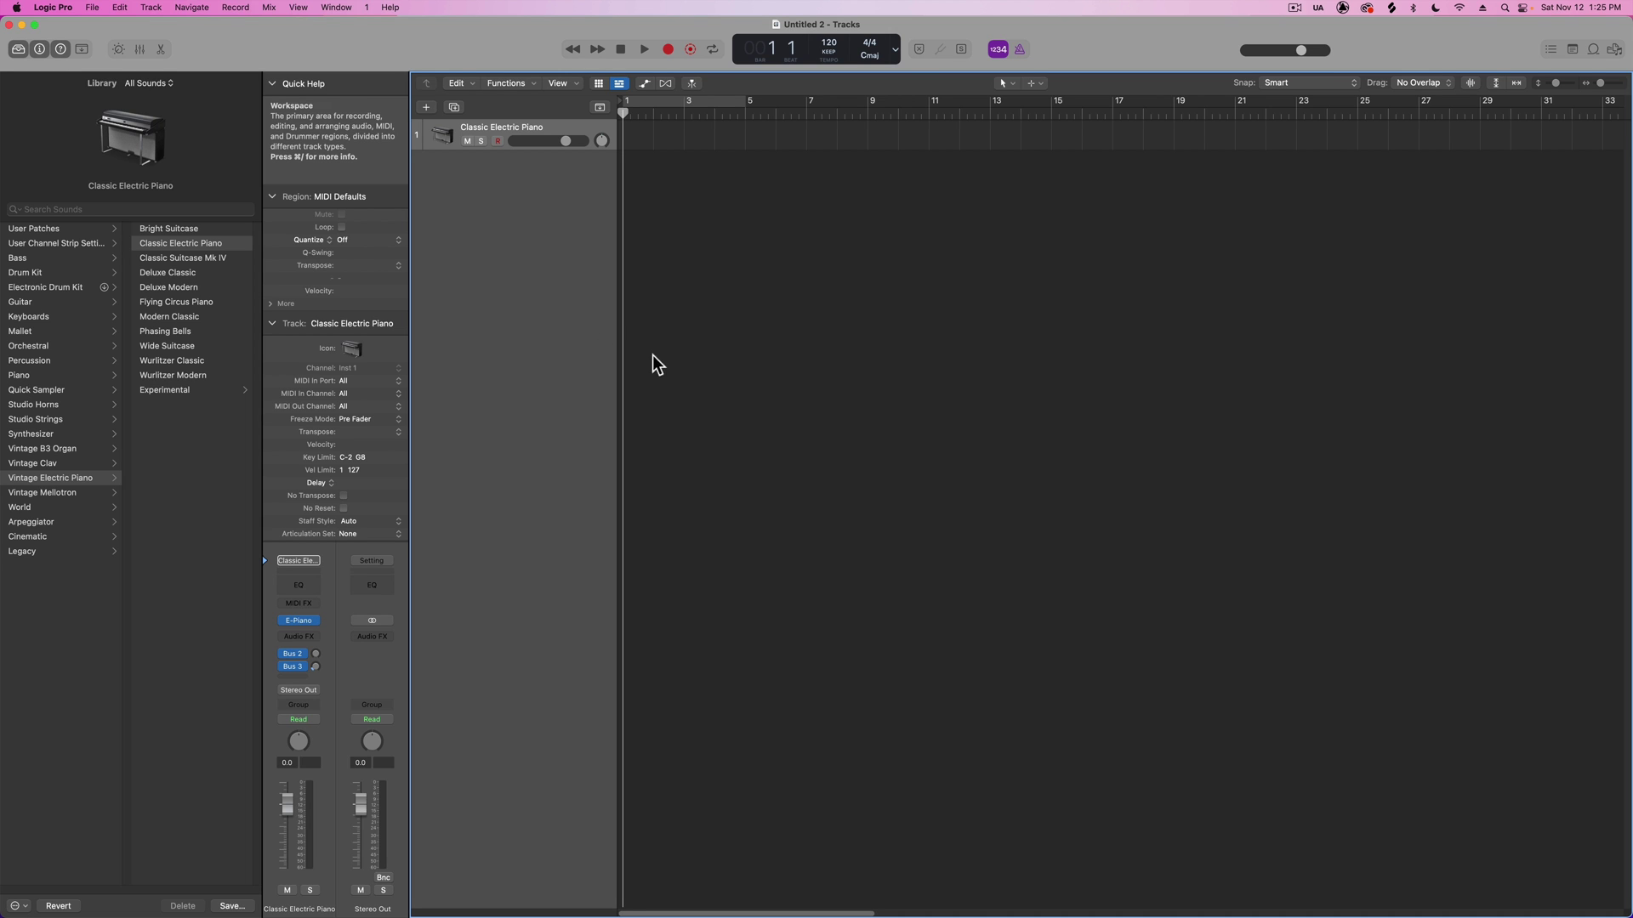
left_click(62, 11)
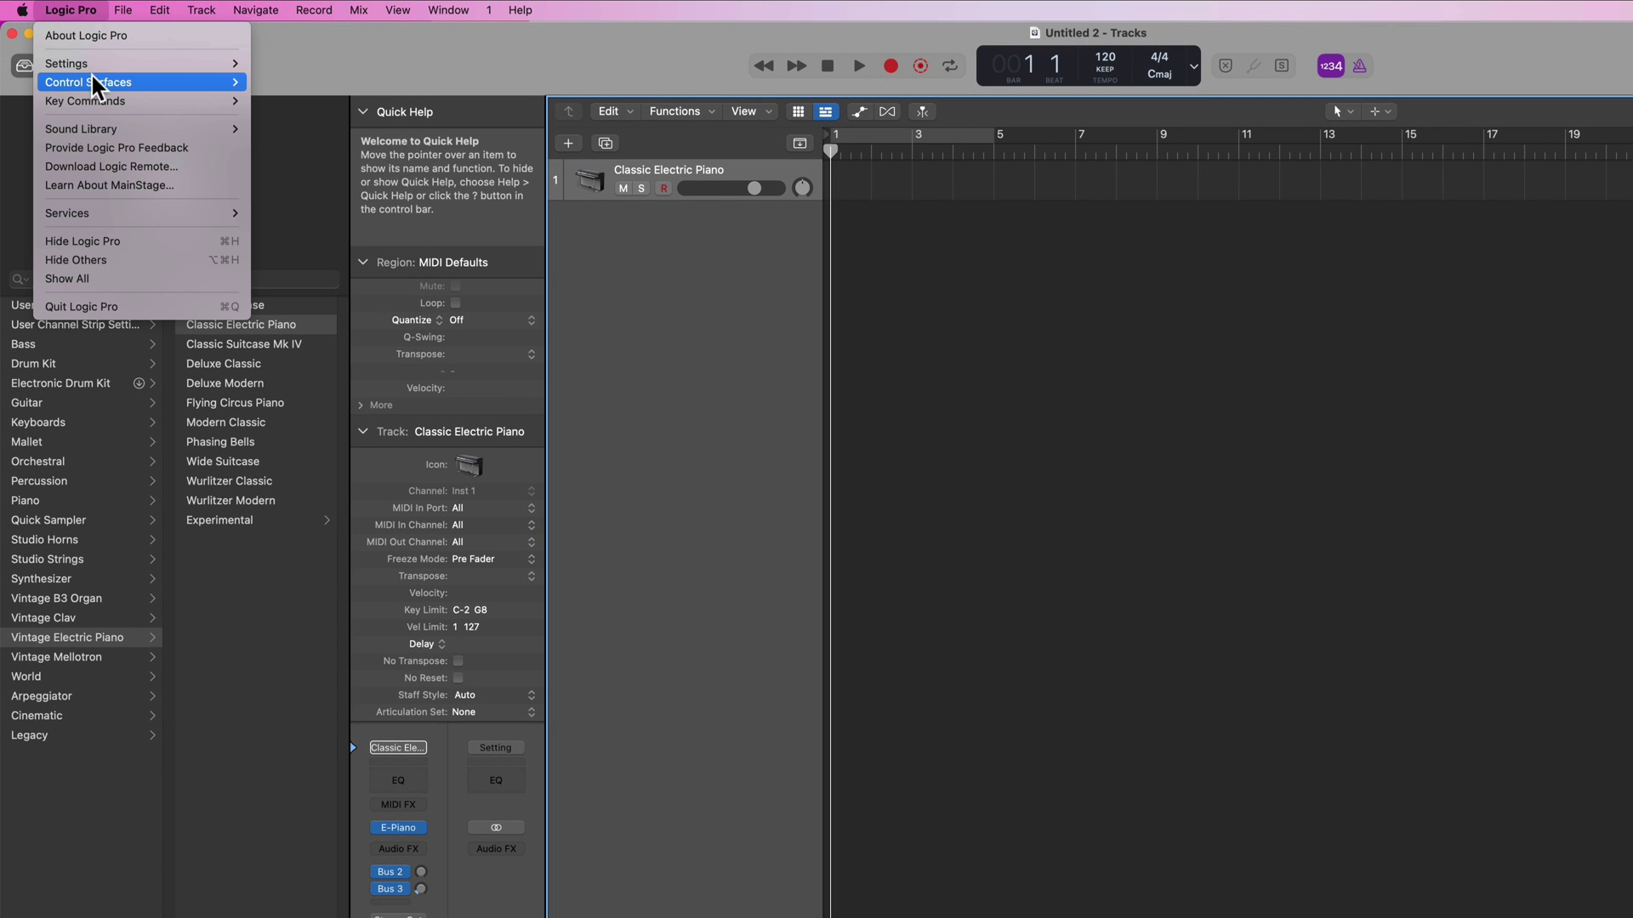
- In the Sound Library Manager, mark Essential Sounds and Instruments (1.99 GB) and install it
mouse_move(93, 127)
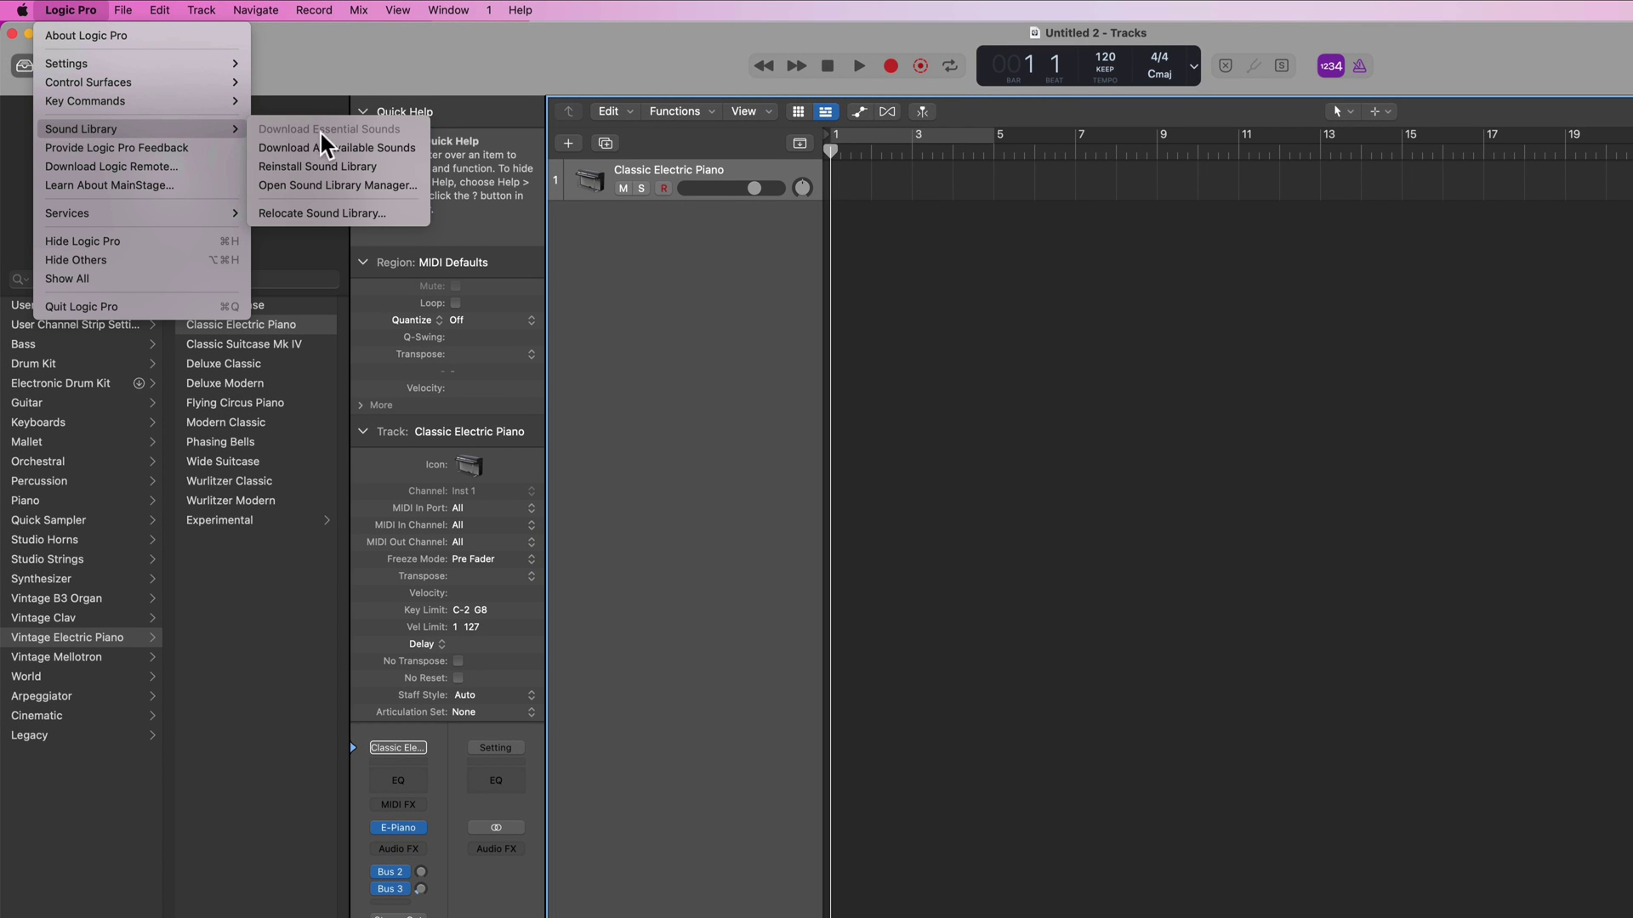
left_click(365, 186)
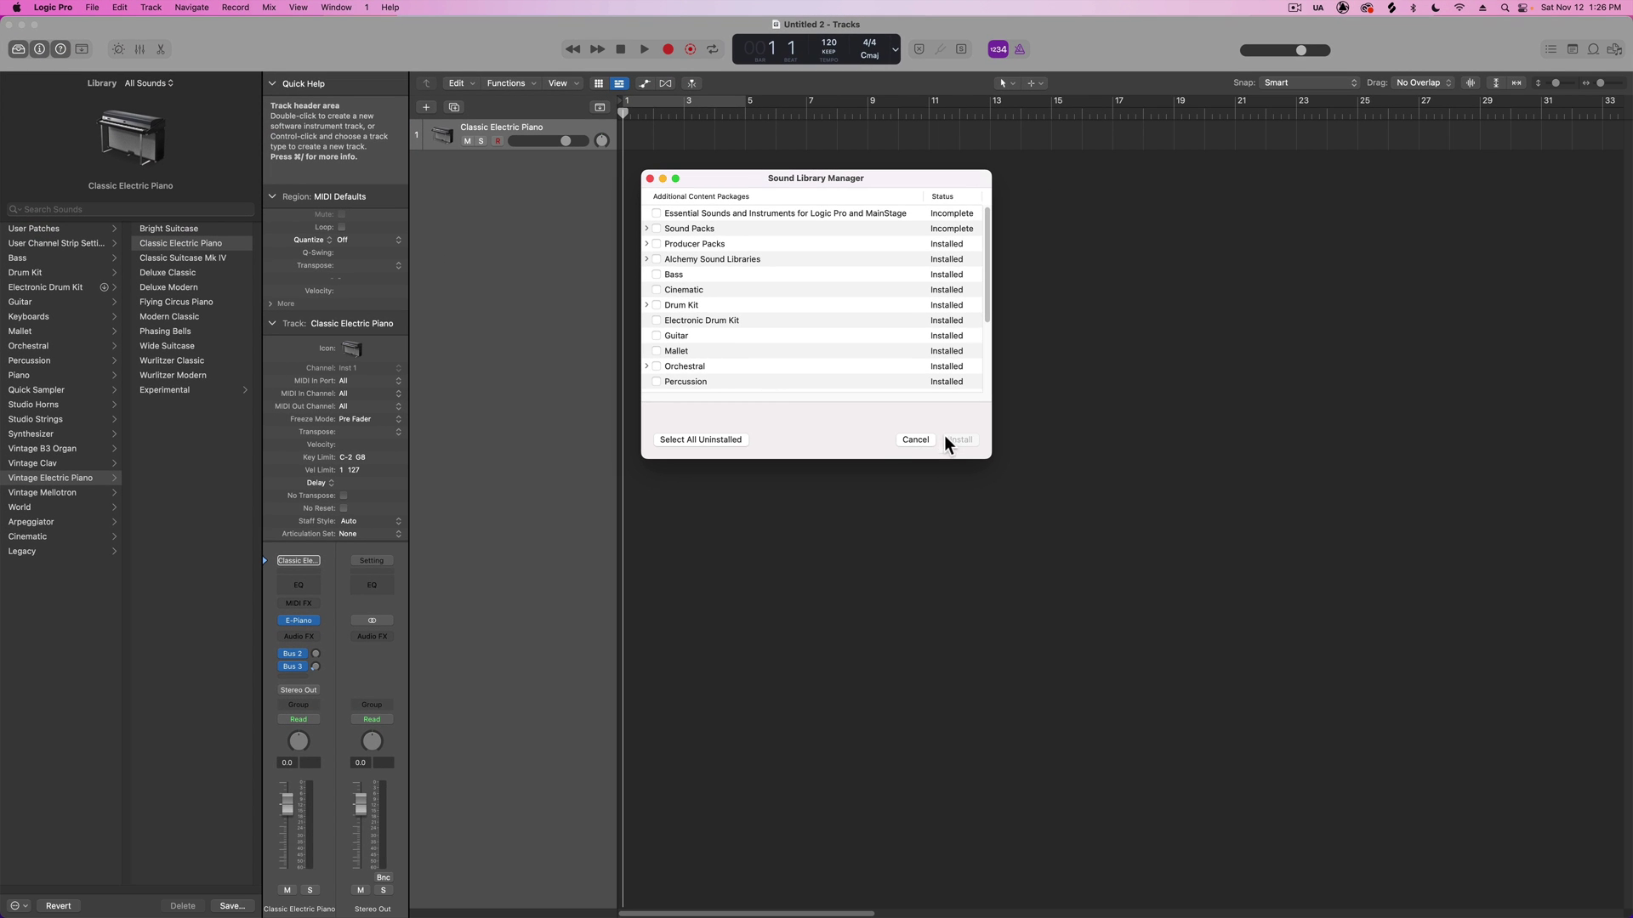
left_click_drag(990, 459, 1097, 627)
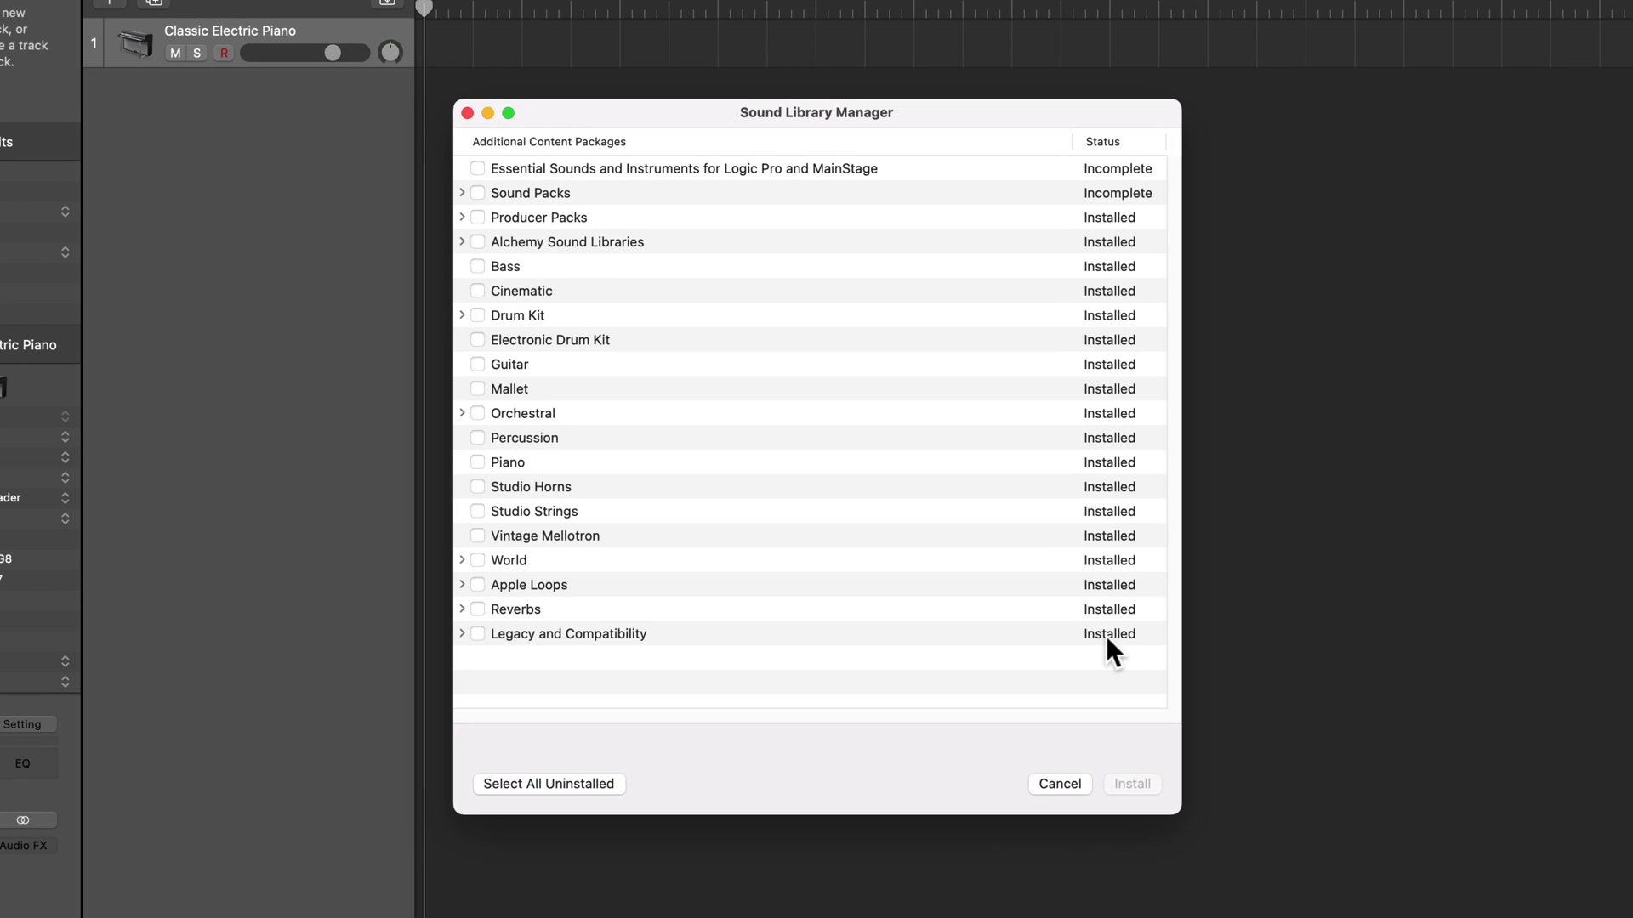
left_click(477, 167)
left_click(472, 192)
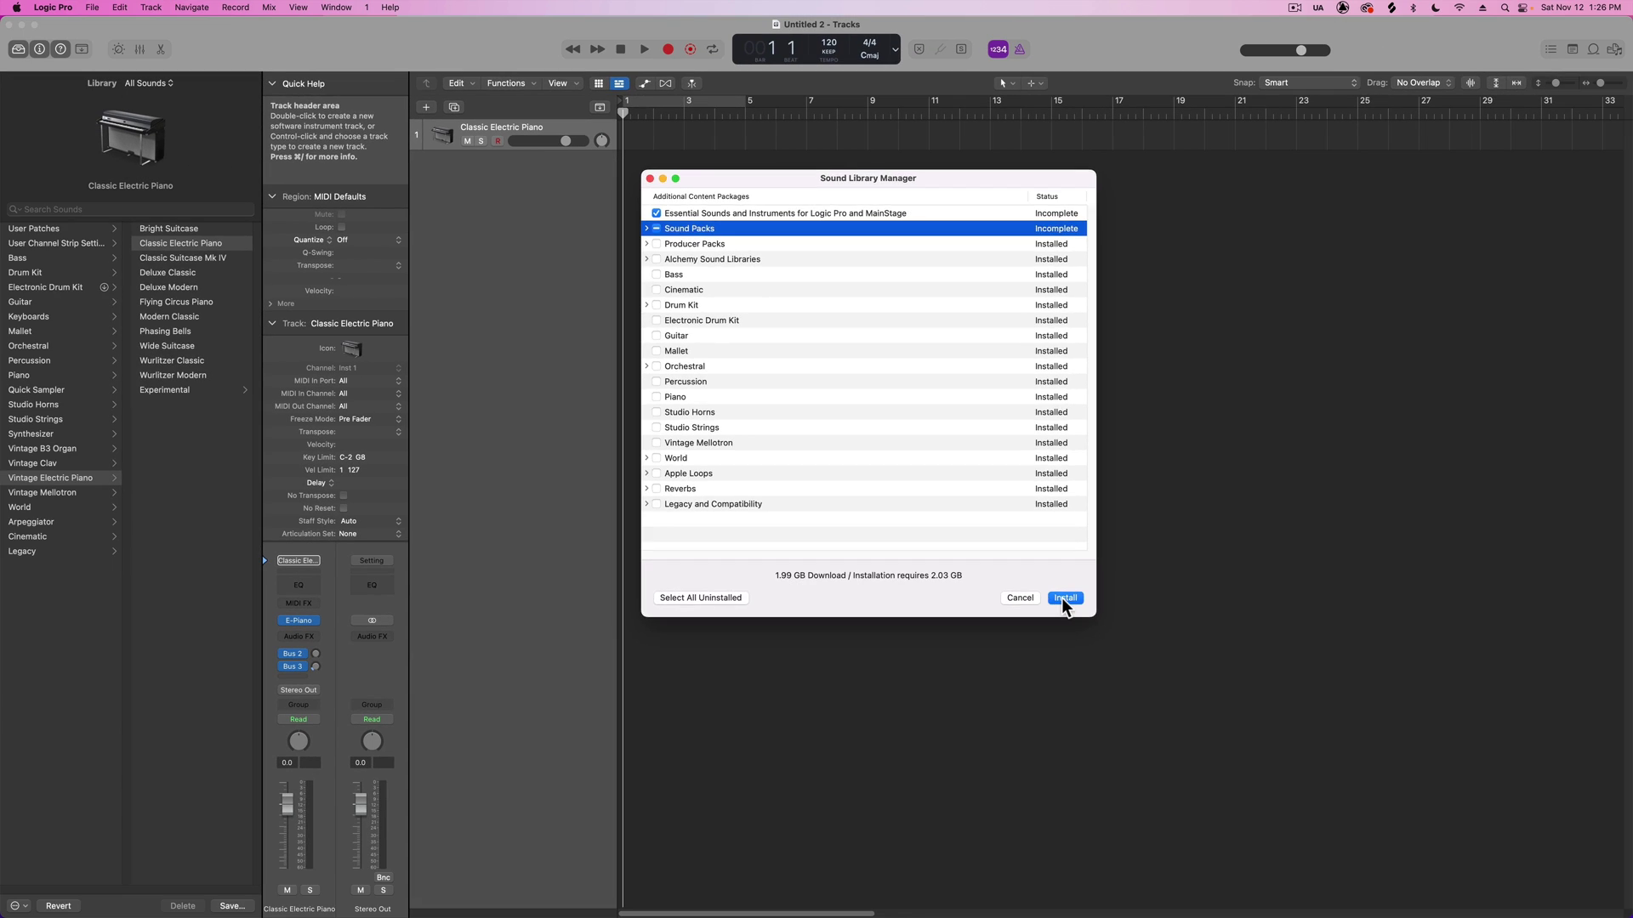
left_click(1127, 783)
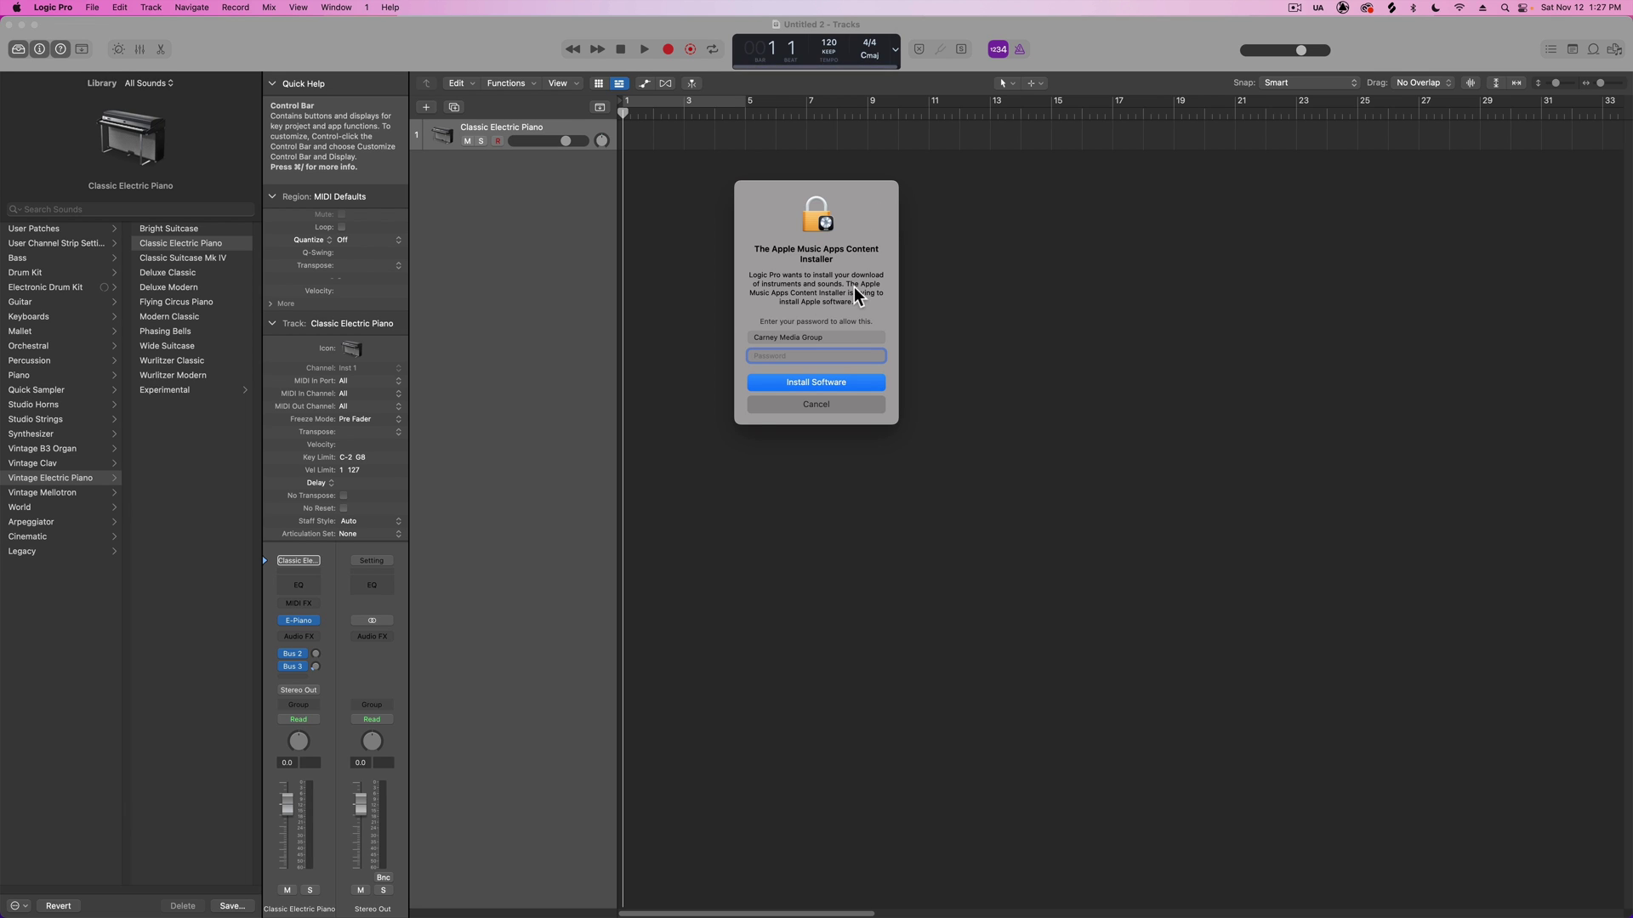
- Enter the administrator password to authorize the sound content installation
type("••")
key("Return")
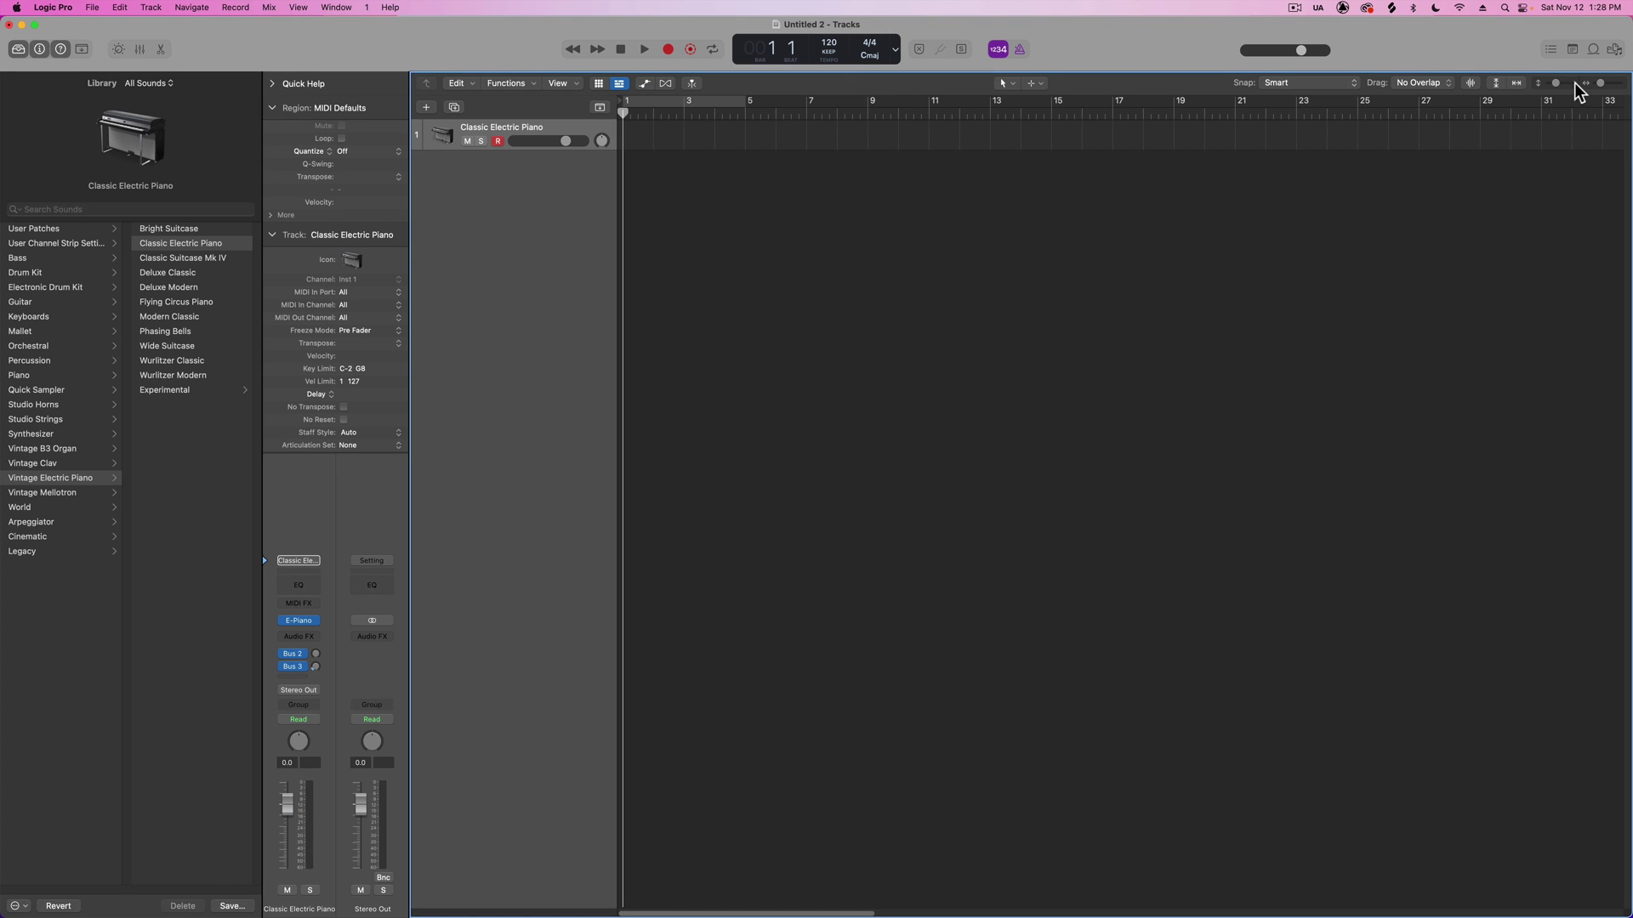
left_click(1593, 49)
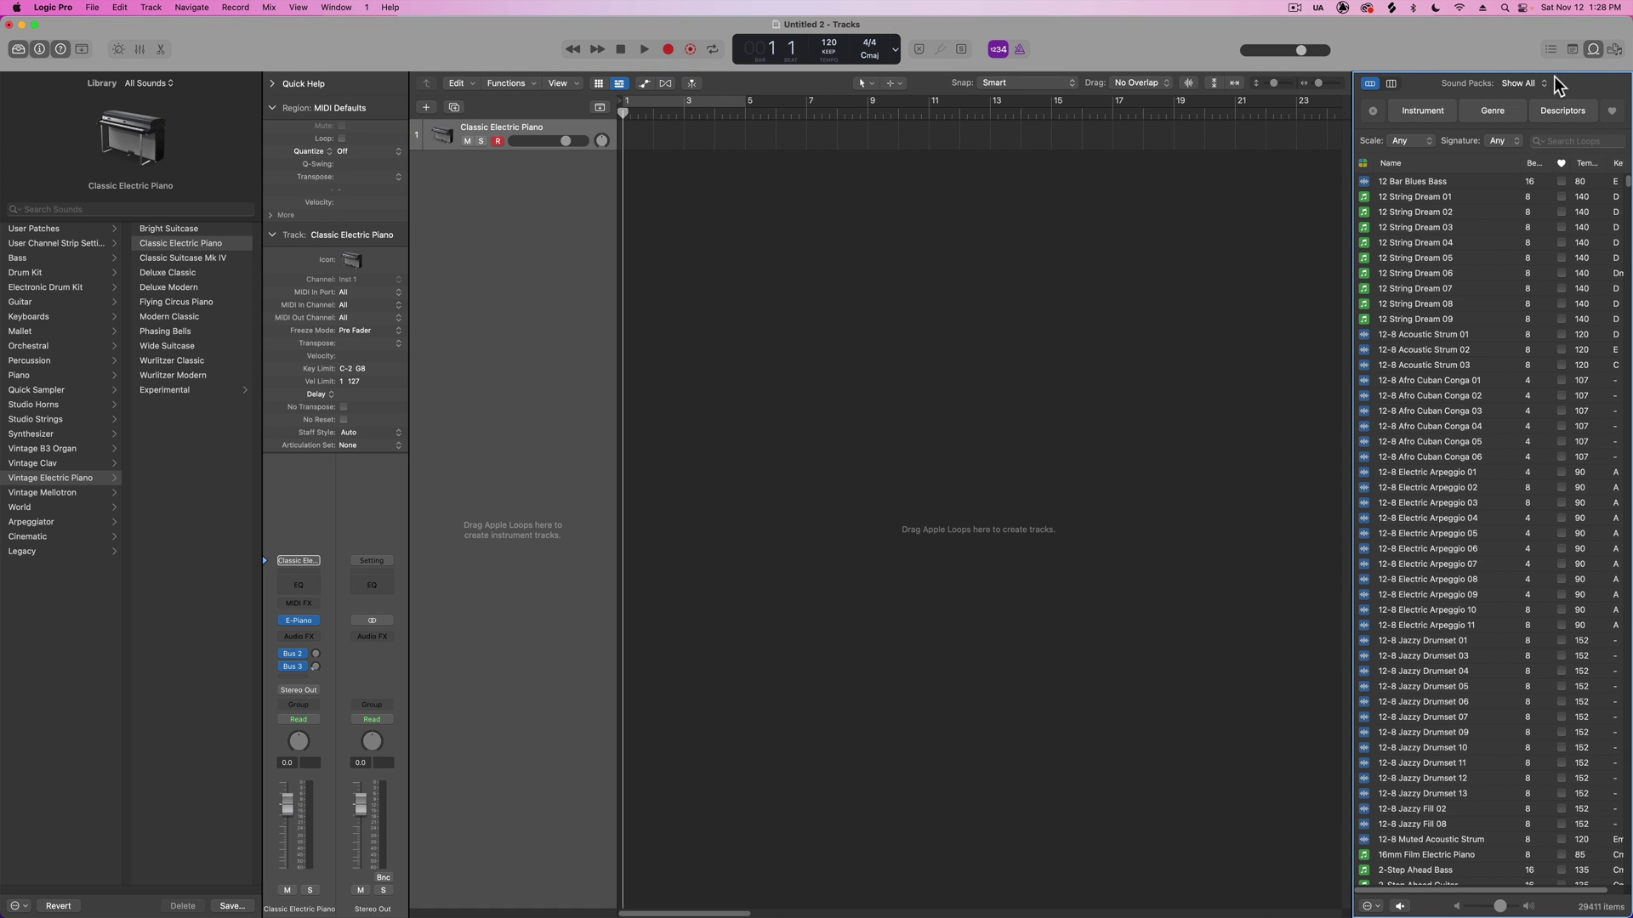
- Toggle the Loop Browser until it lists 29411 loops, then open the Logic Pro menu
left_click(1593, 51)
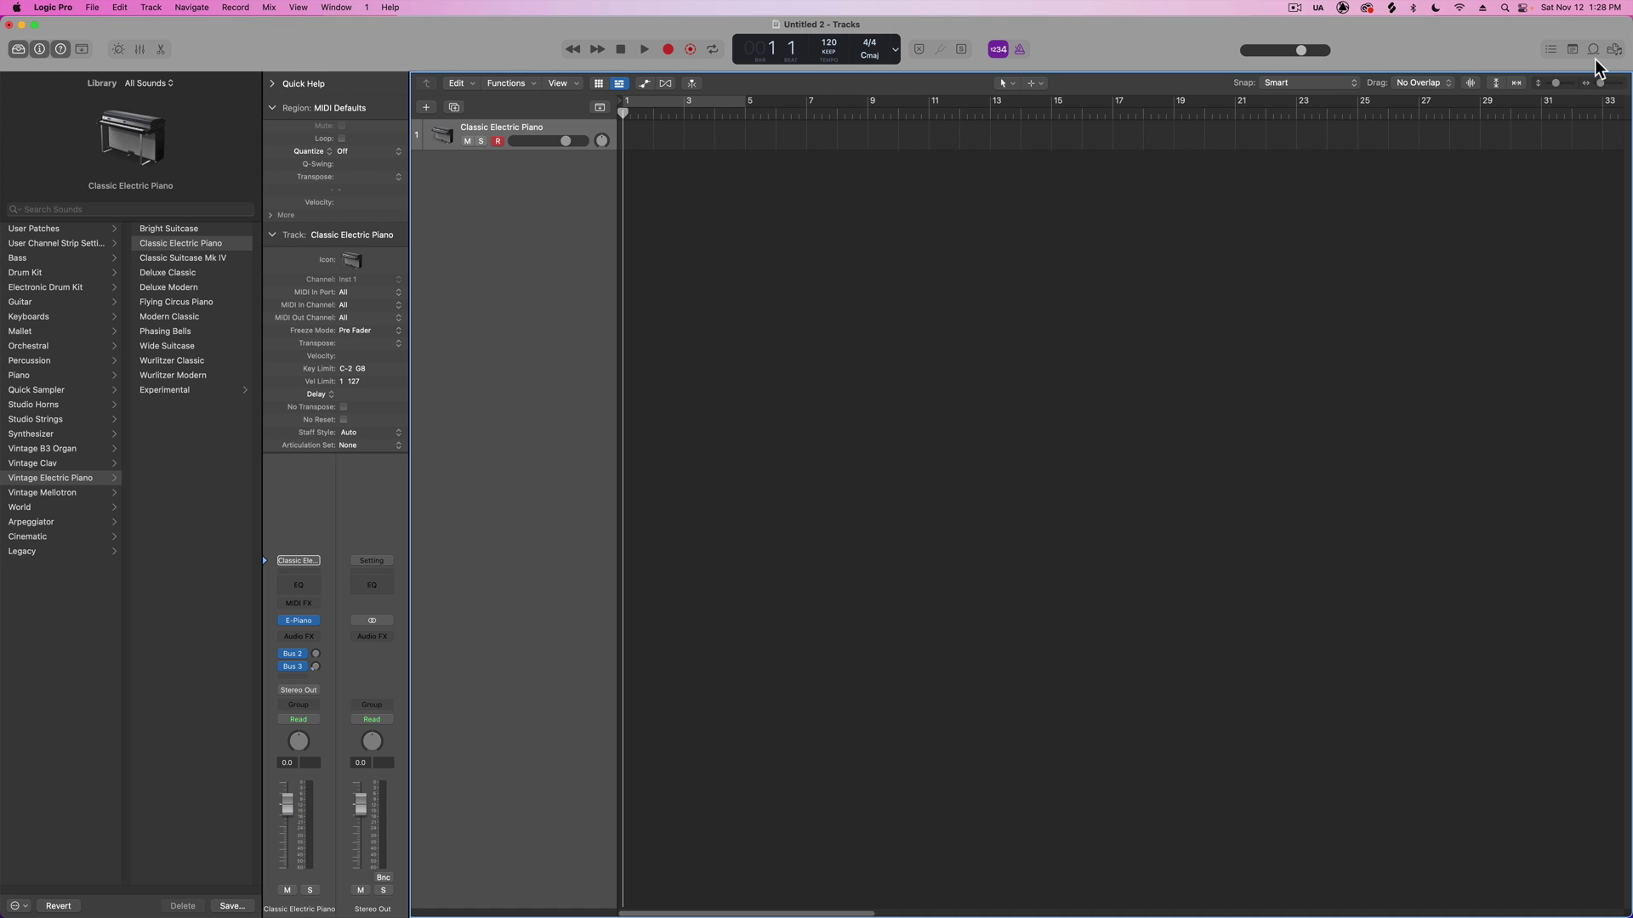
left_click(1595, 51)
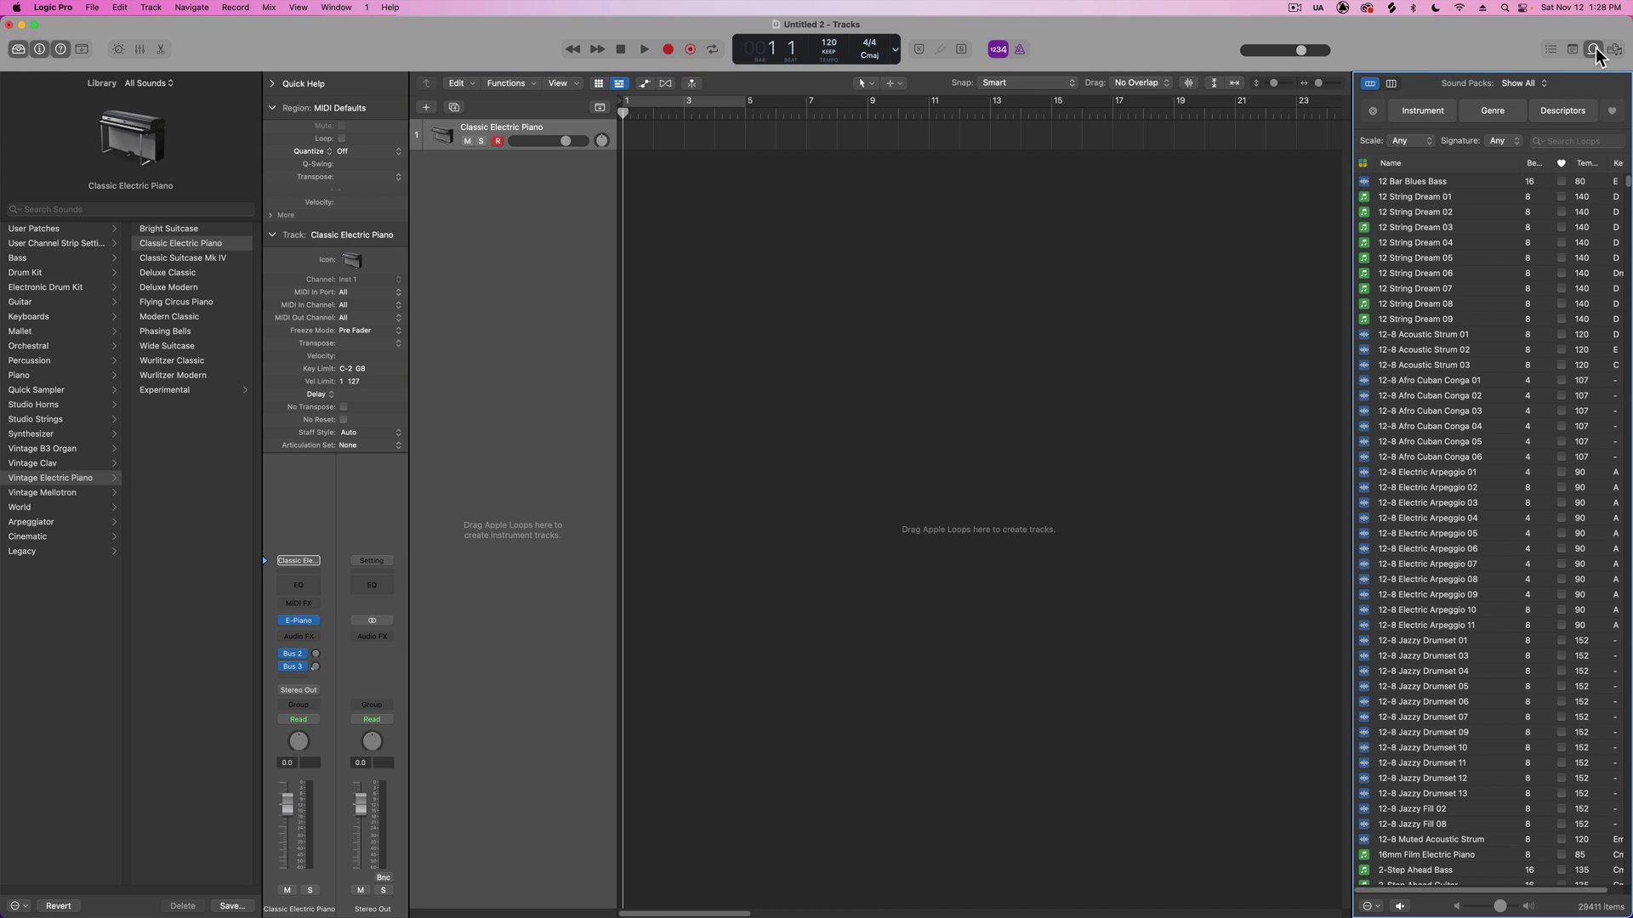
left_click(1594, 50)
left_click(1594, 50)
left_click(1595, 50)
left_click(1594, 50)
left_click(1595, 50)
left_click(1595, 51)
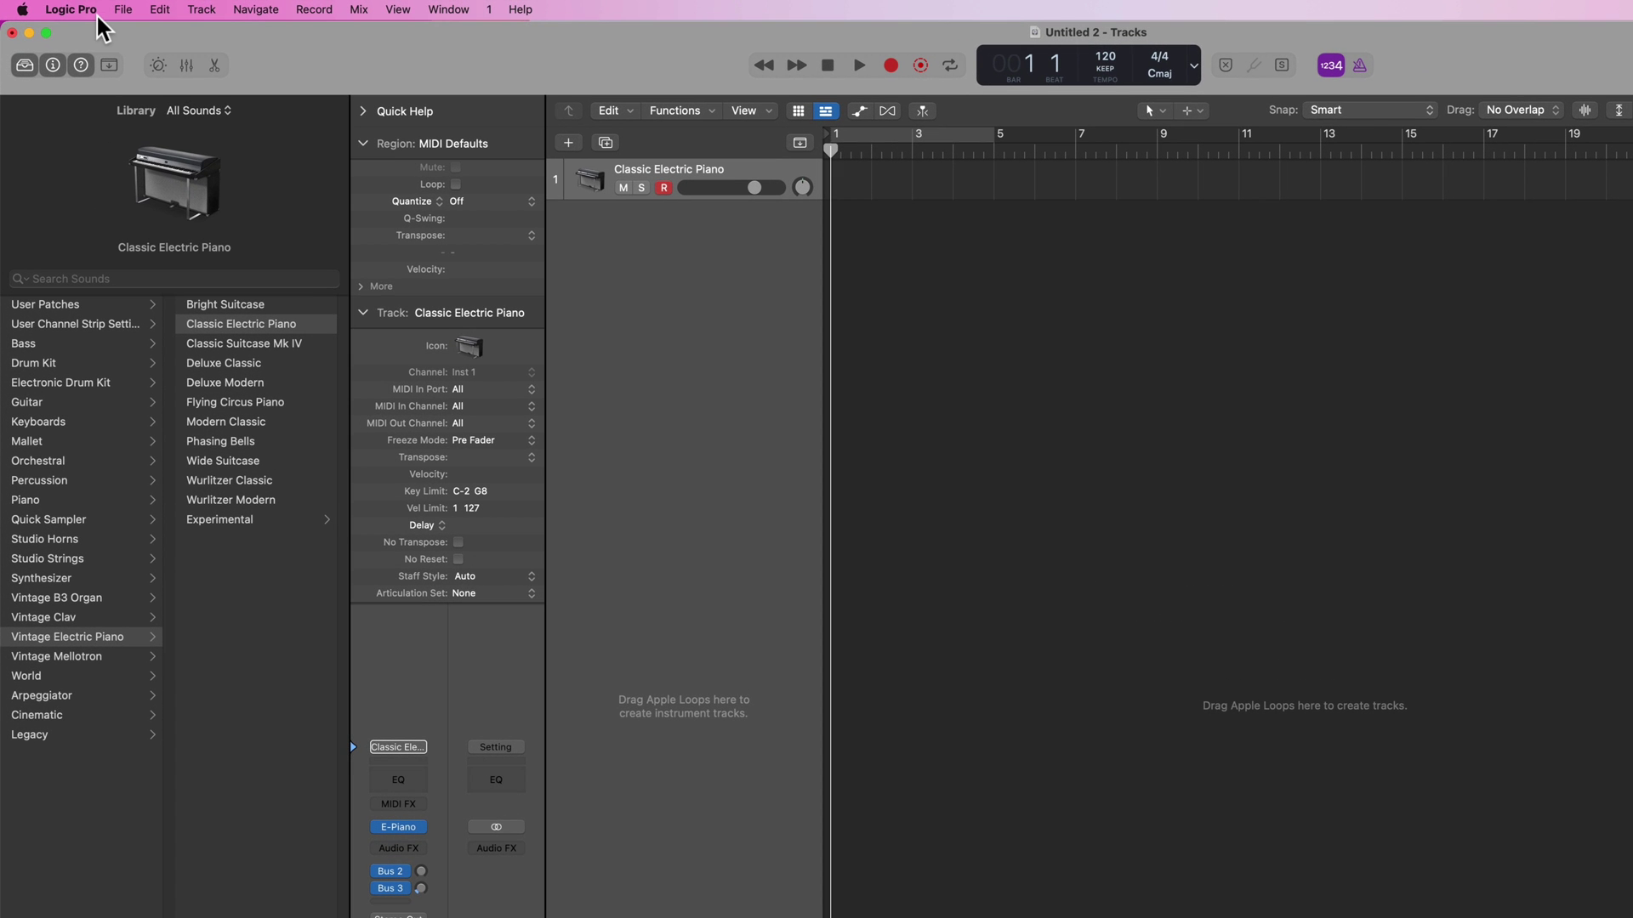
left_click(71, 9)
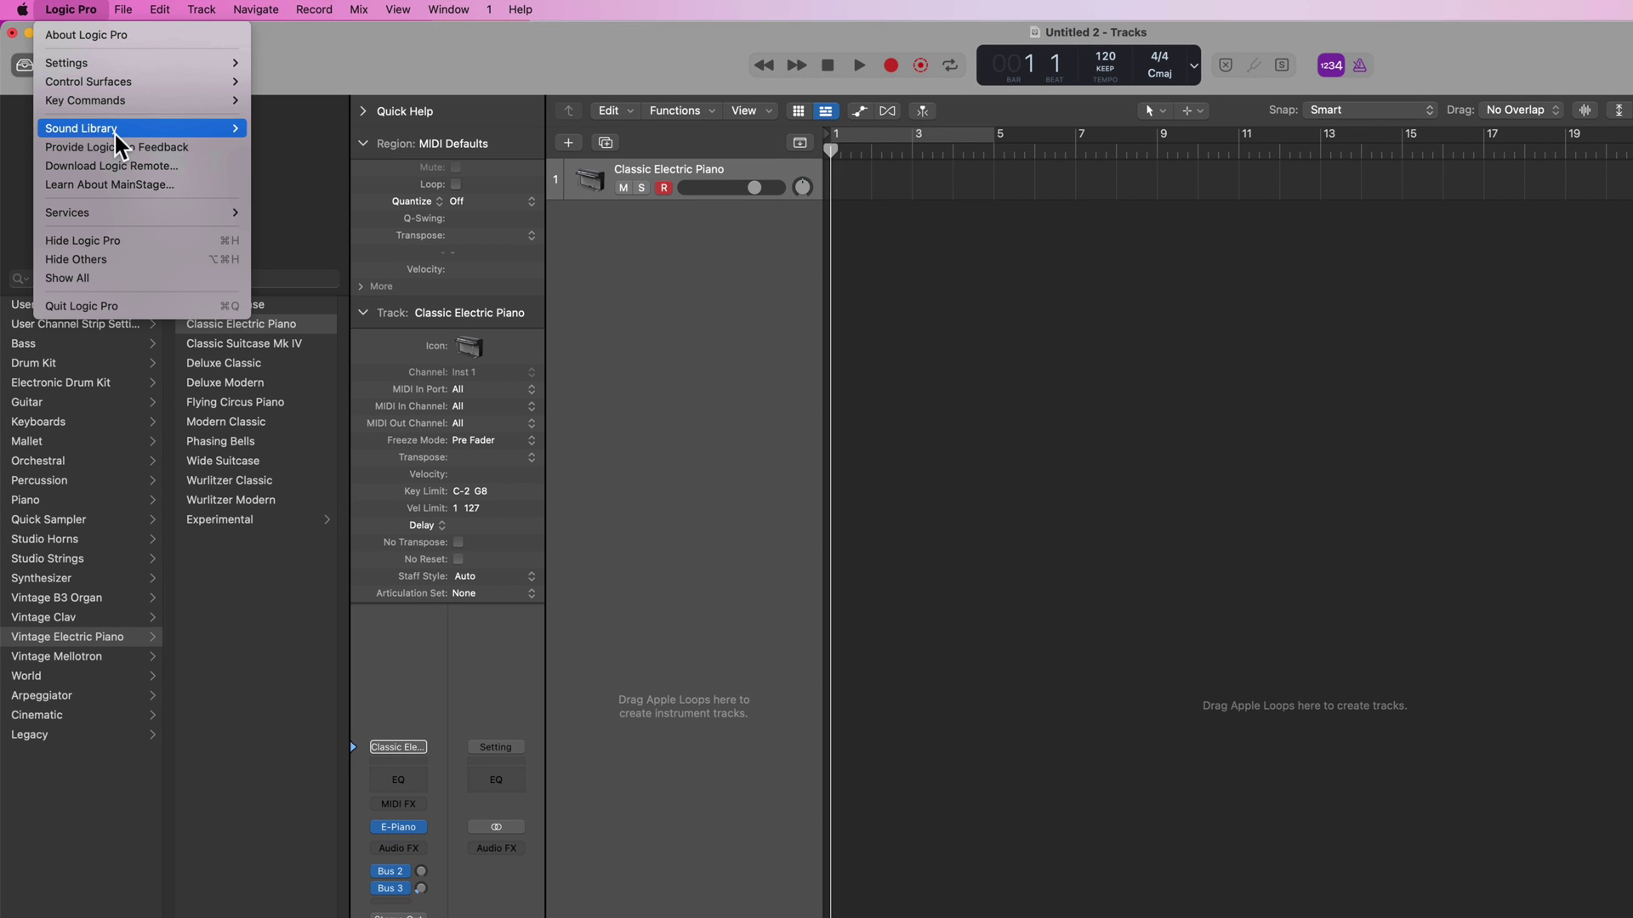
mouse_move(136, 127)
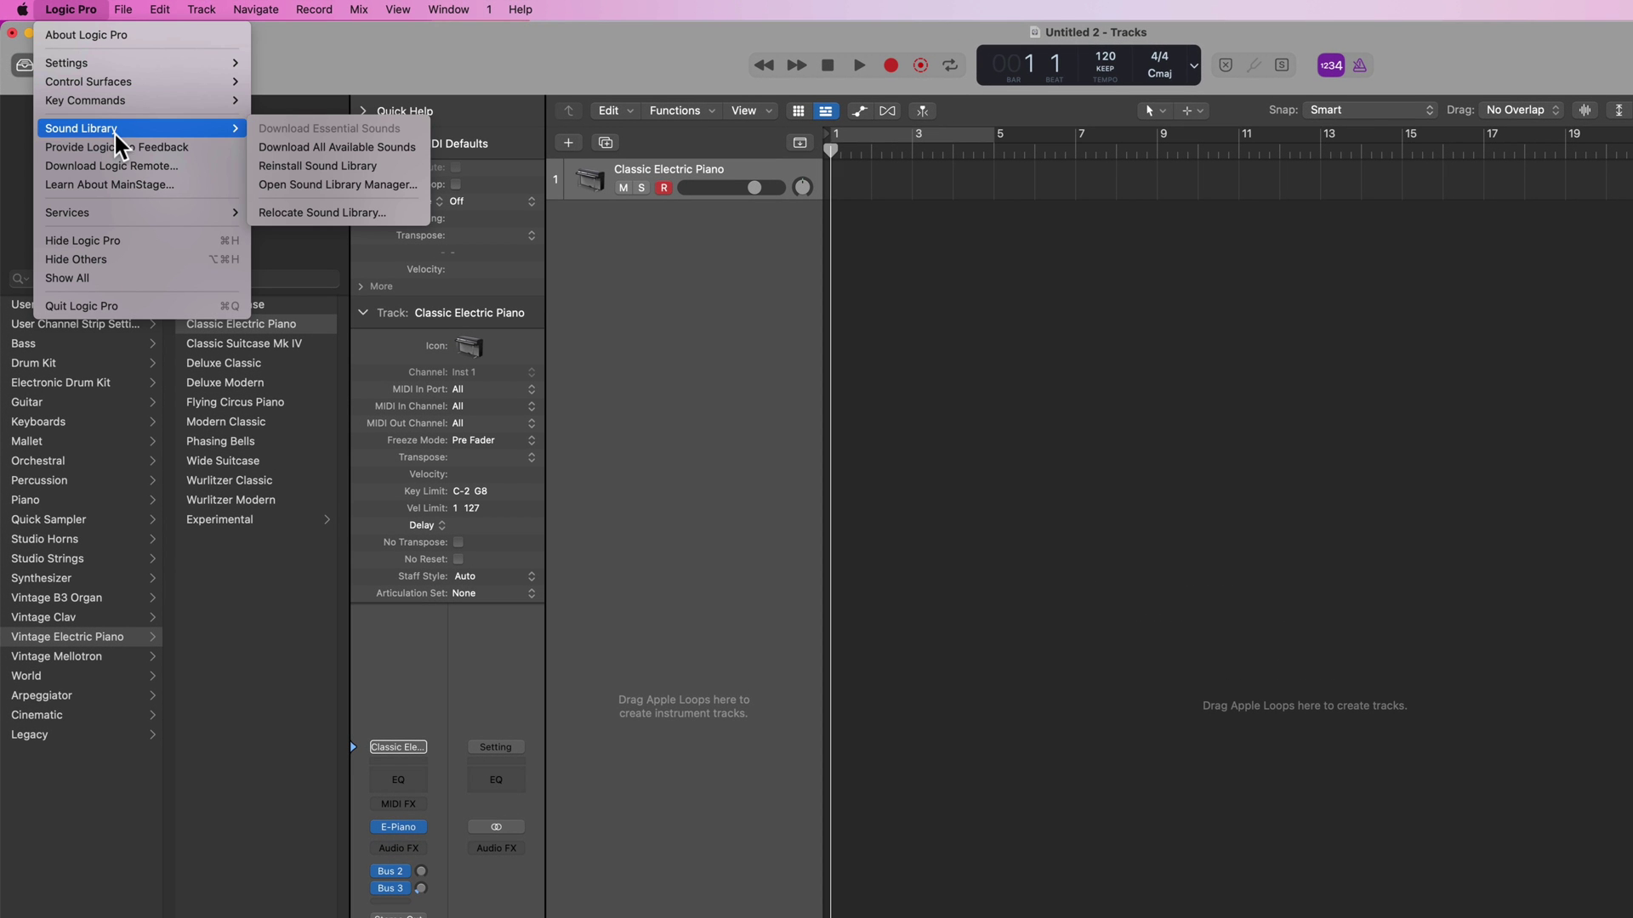
left_click(361, 215)
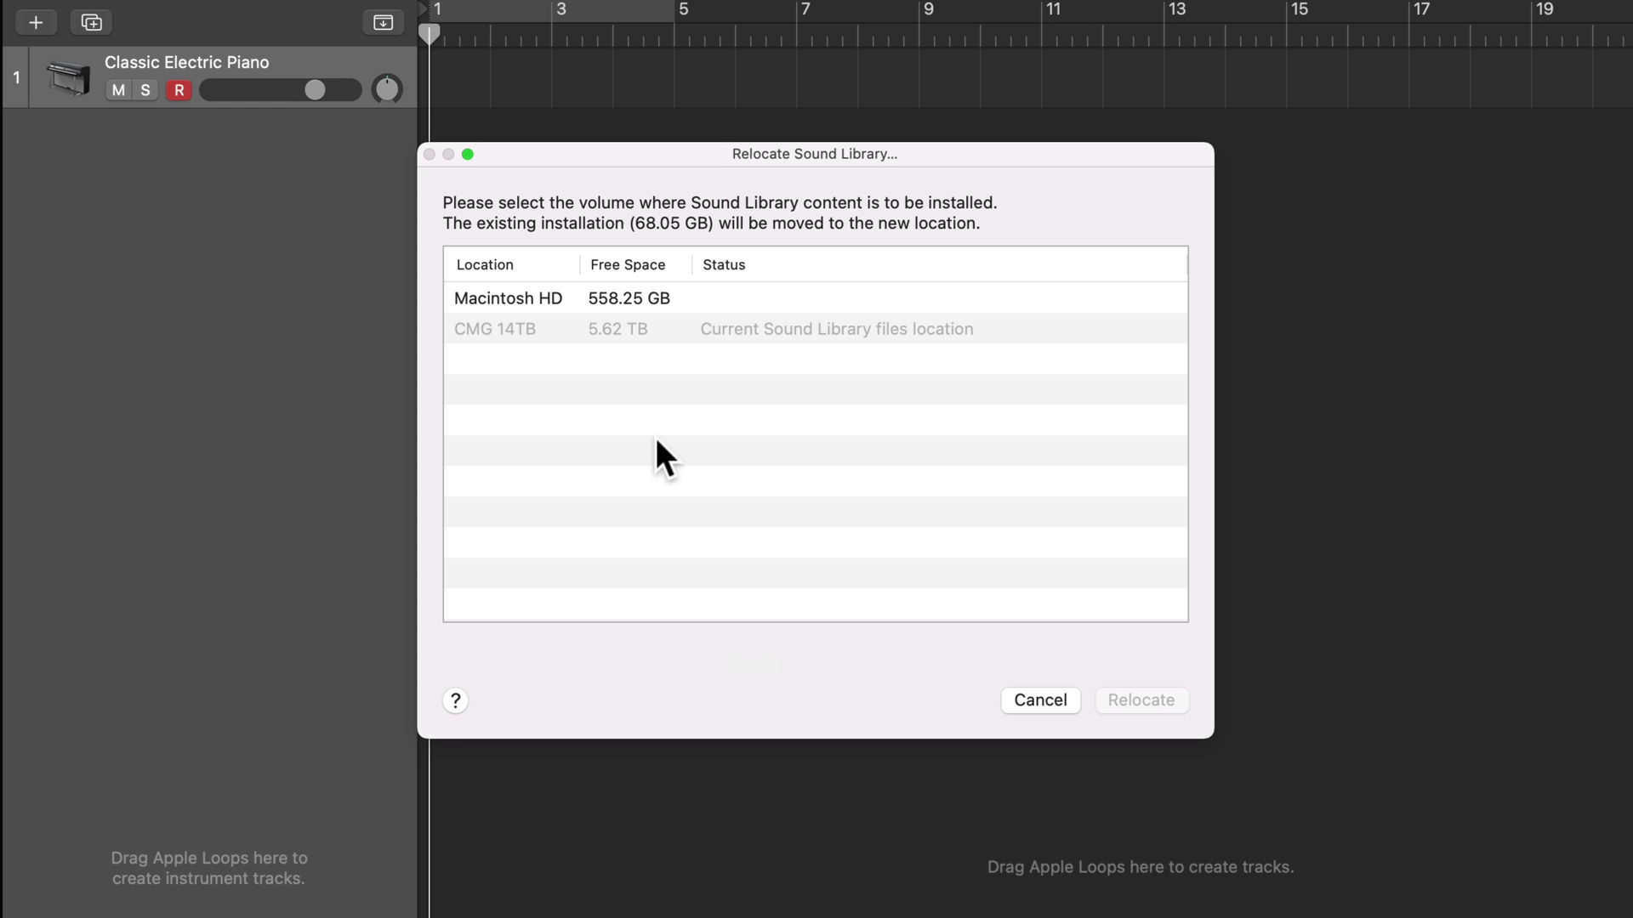
left_click(669, 298)
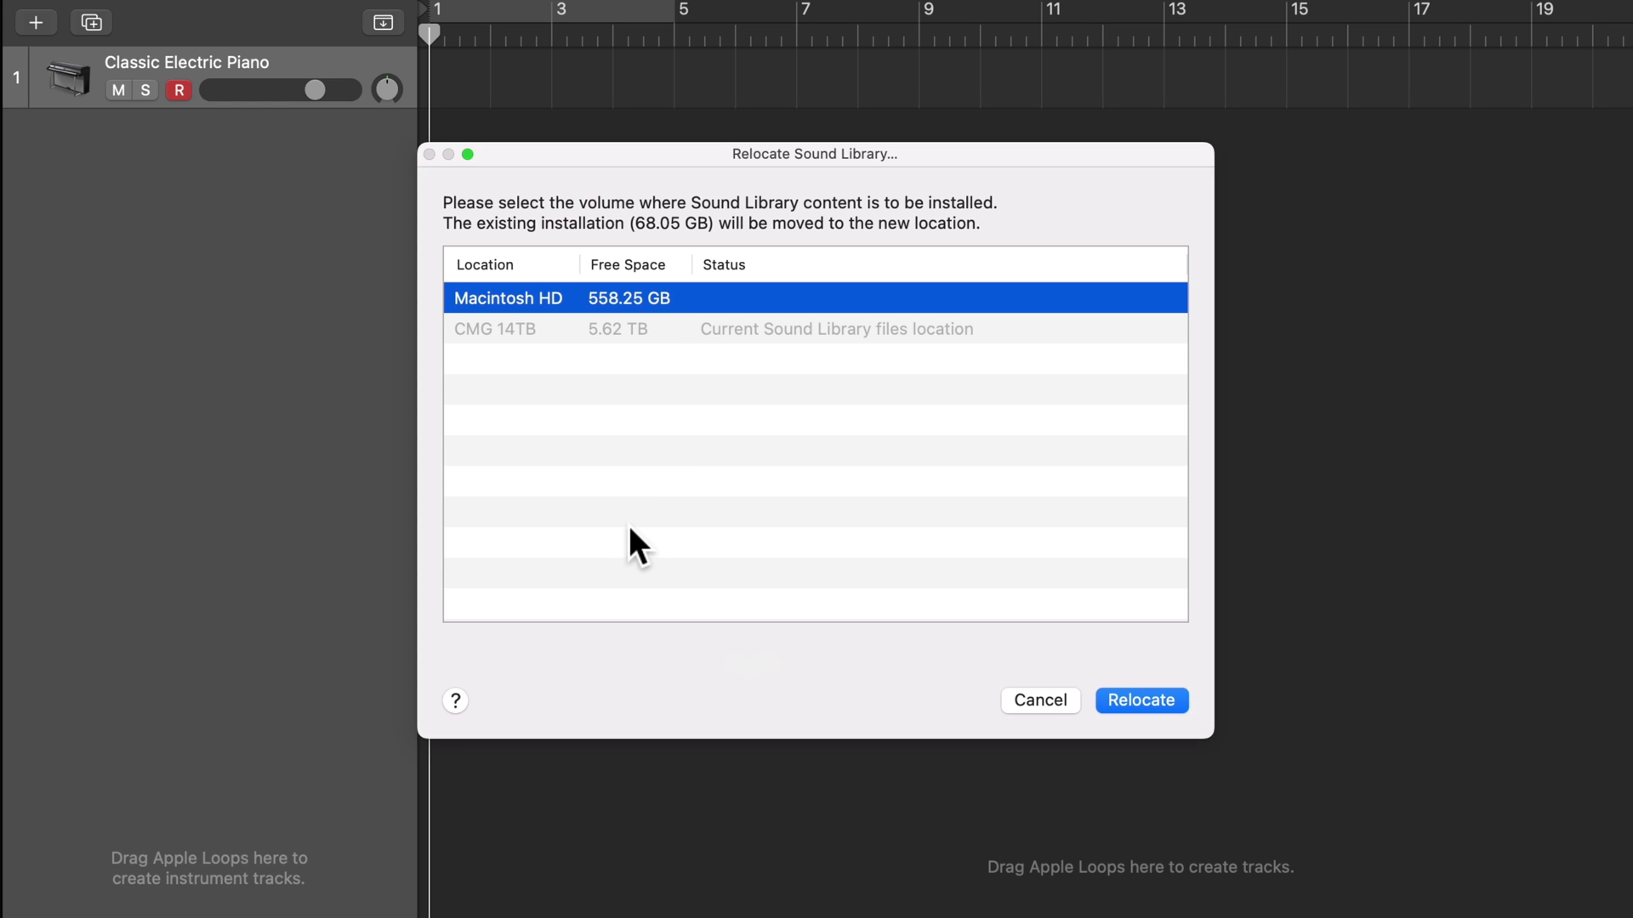